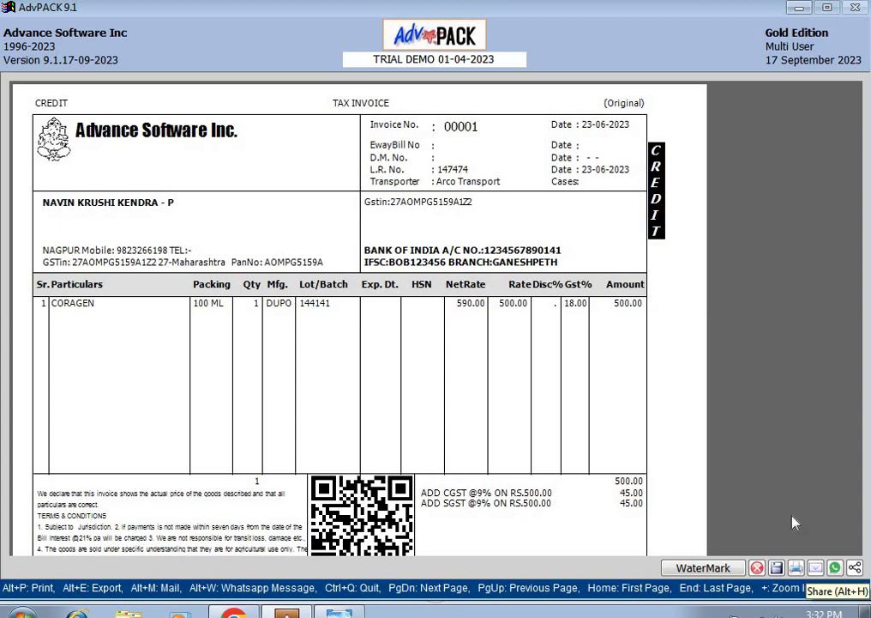
Step: Open the Report Sharing dialog for invoice 00001 from the print preview with Alt+H
key("alt+h")
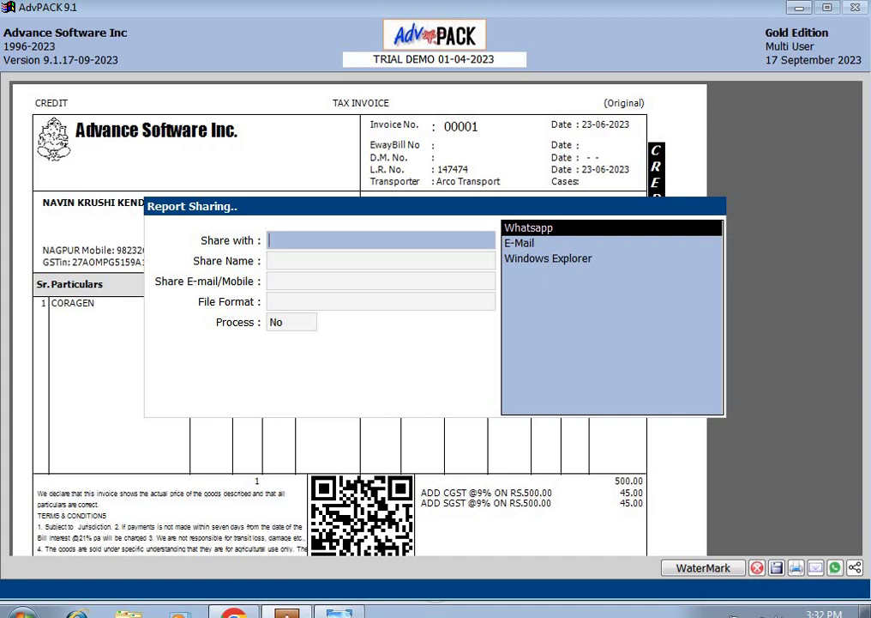
Step: Share with Whatsapp to the customer's name and mobile number, choosing Pdf as the file format
key("Return")
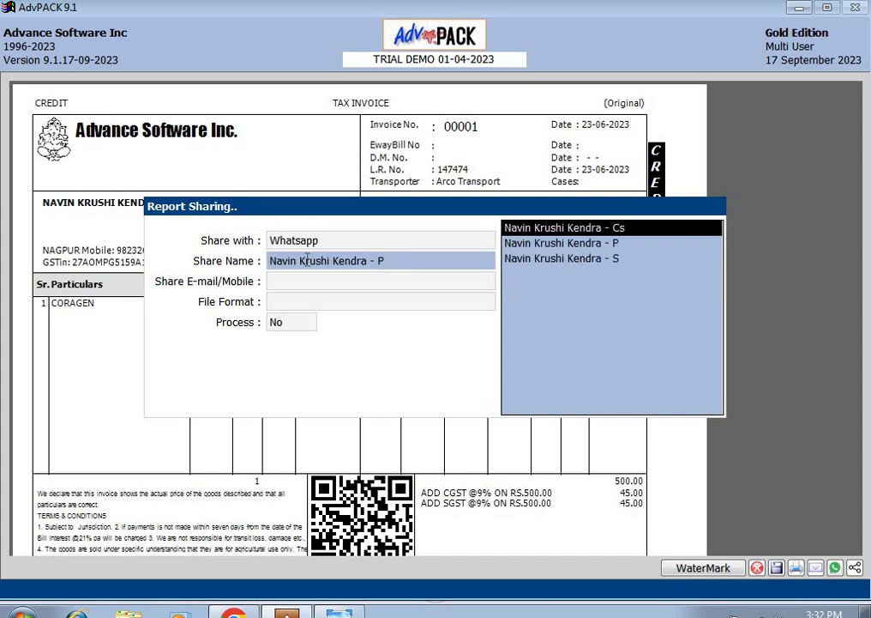
key("Return")
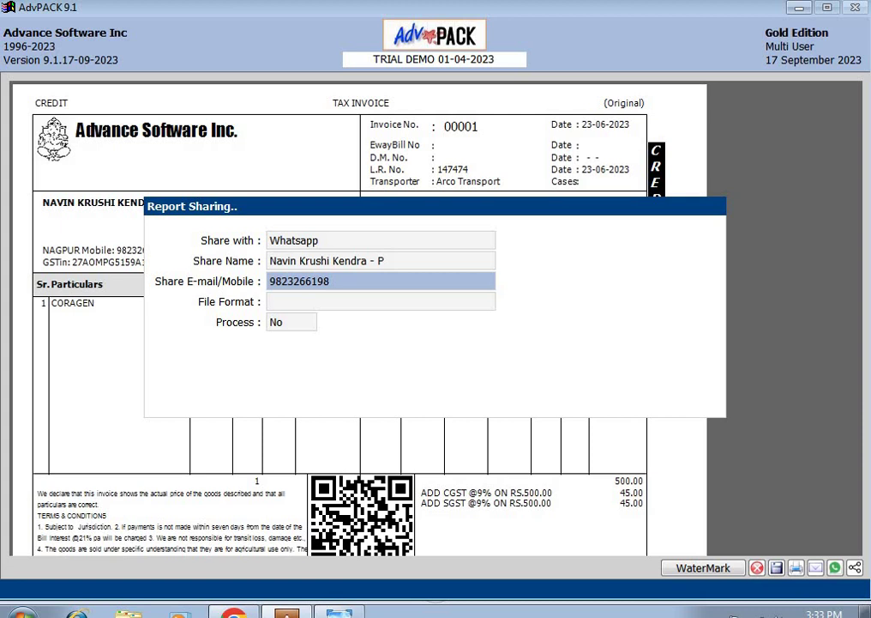
key("Return")
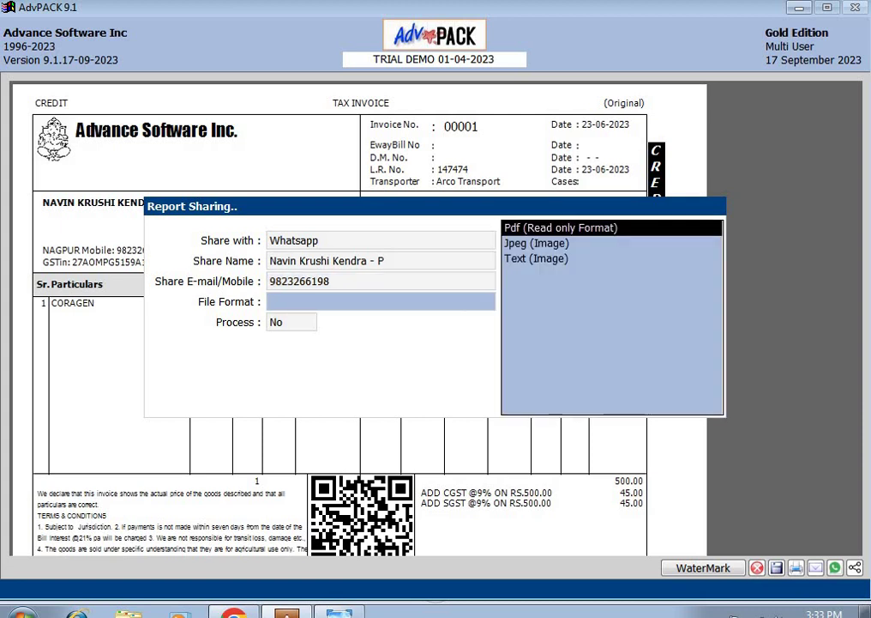
key("Down")
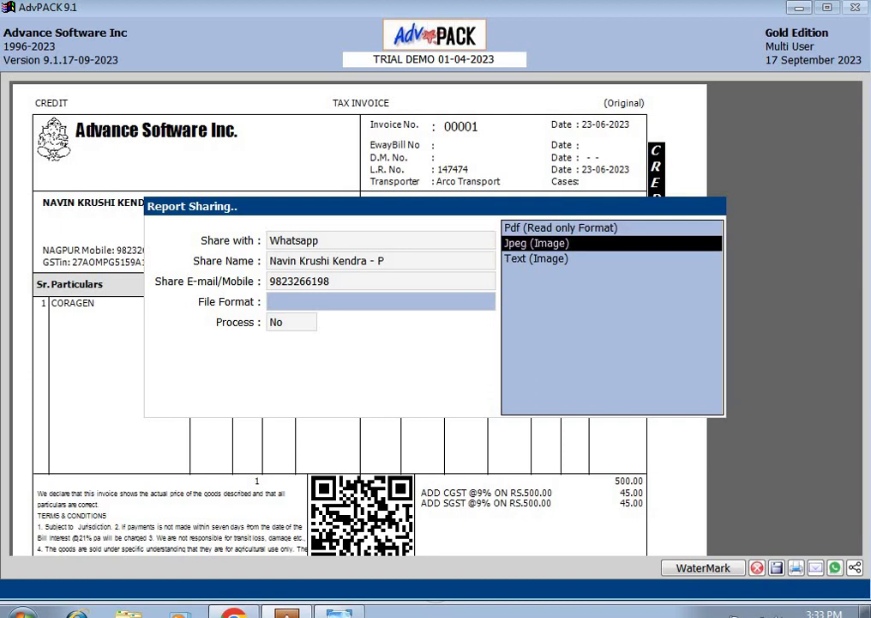
key("Down")
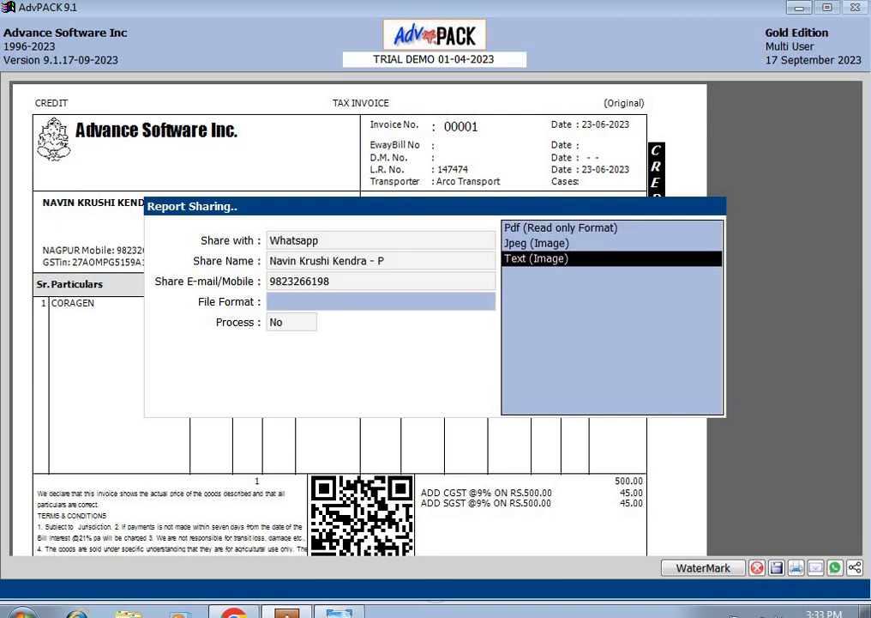
key("Up")
key("Up")
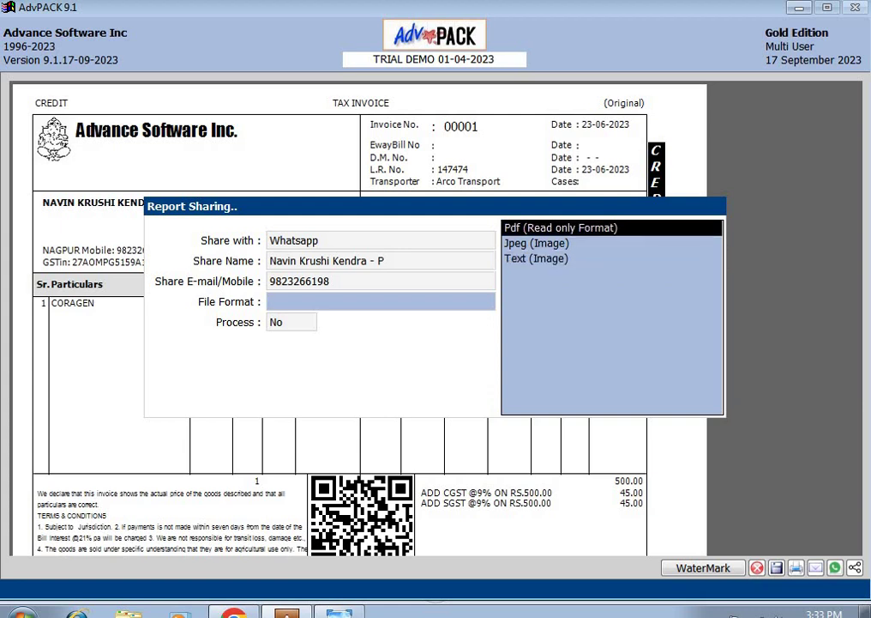
key("Return")
Step: Set Process to Yes, check the WhatsApp Web window, then return to the Share with field
key("y")
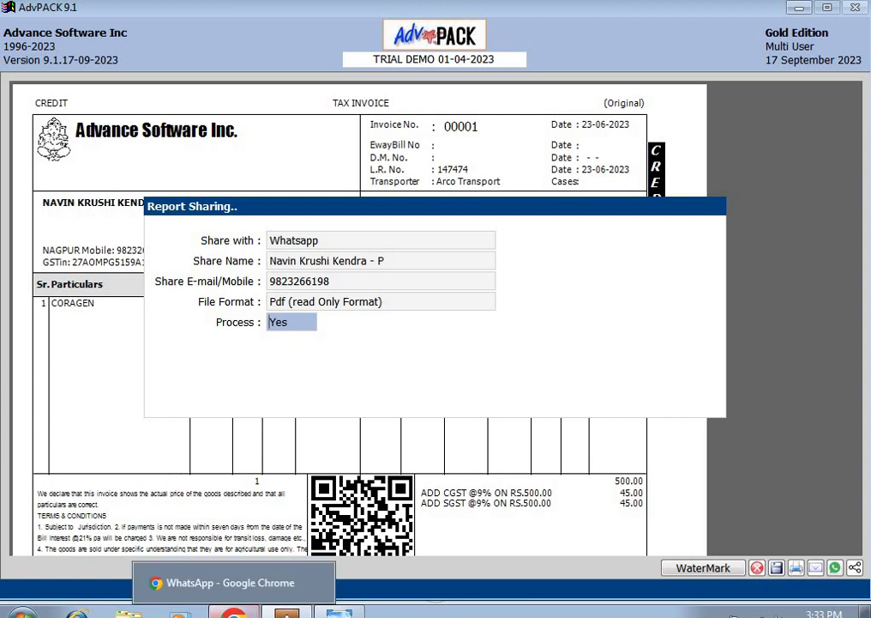
left_click(233, 612)
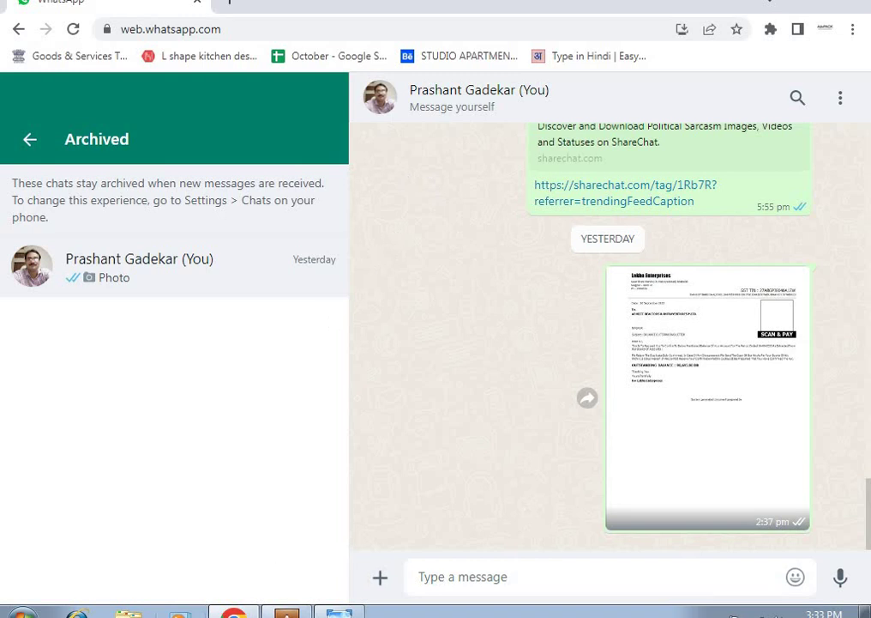
key("alt+Tab")
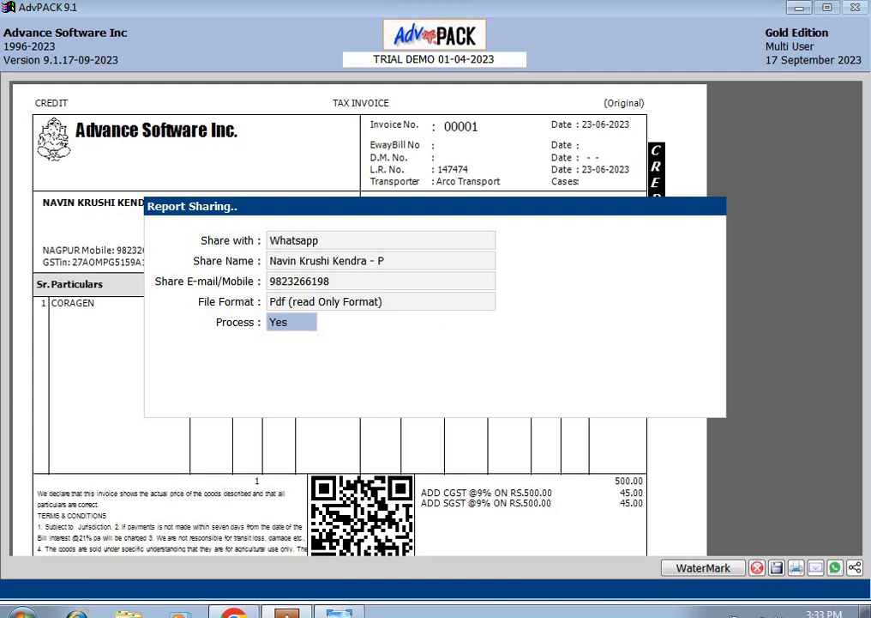
key("Up")
key("Up")
key("Up")
key("Up")
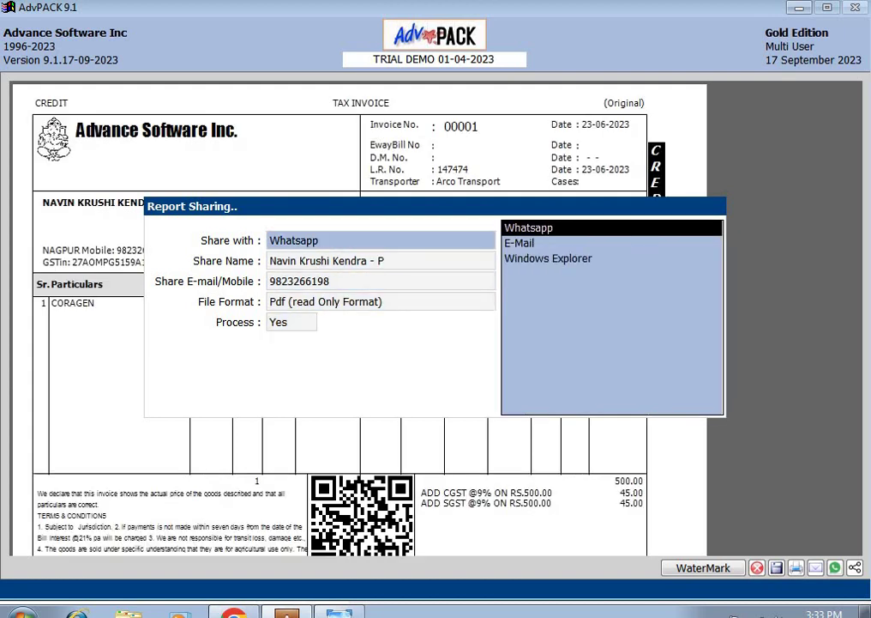
Step: Change the share destination to Windows Explorer, keeping Pdf as the file format
key("Down")
key("Down")
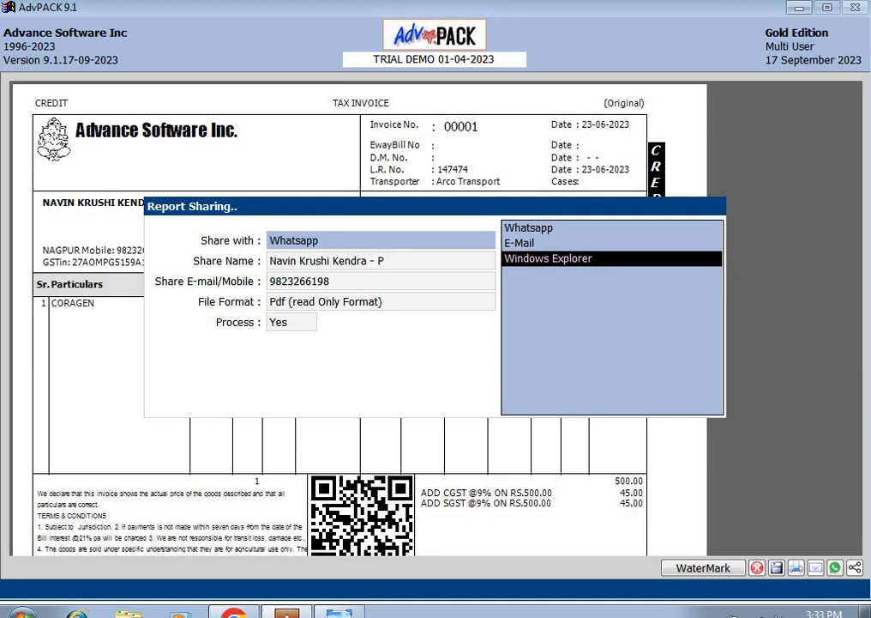
key("Return")
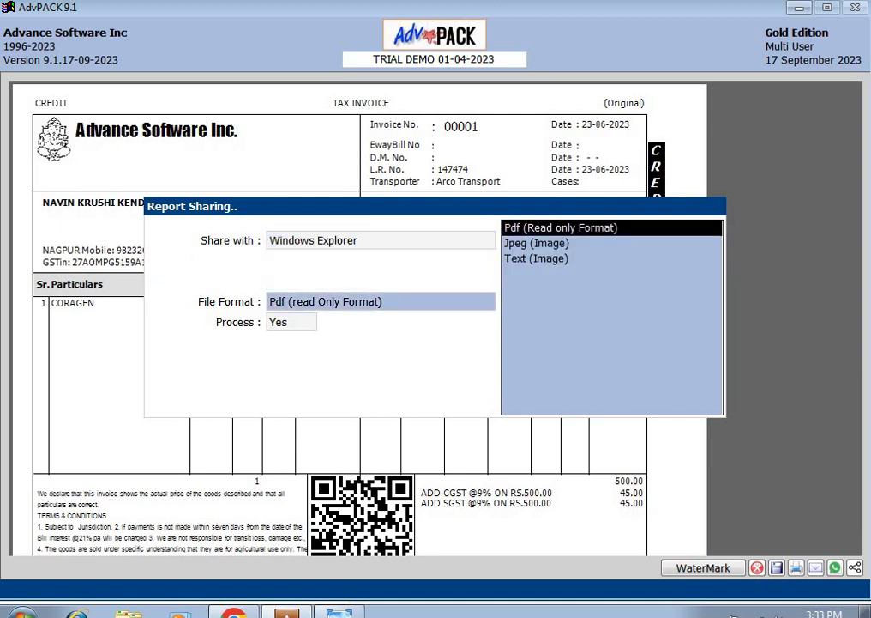
key("Return")
key("Return")
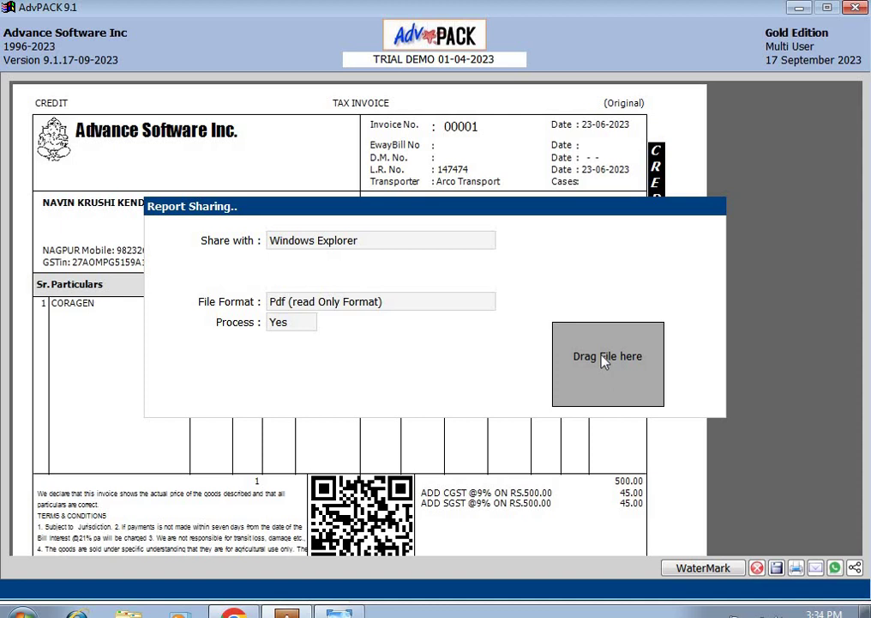
key("alt+Tab")
Step: Drag Sale_00001.PDF from the Drag File here box into the WhatsApp self-chat and send it
left_click_drag(559, 375, 529, 360)
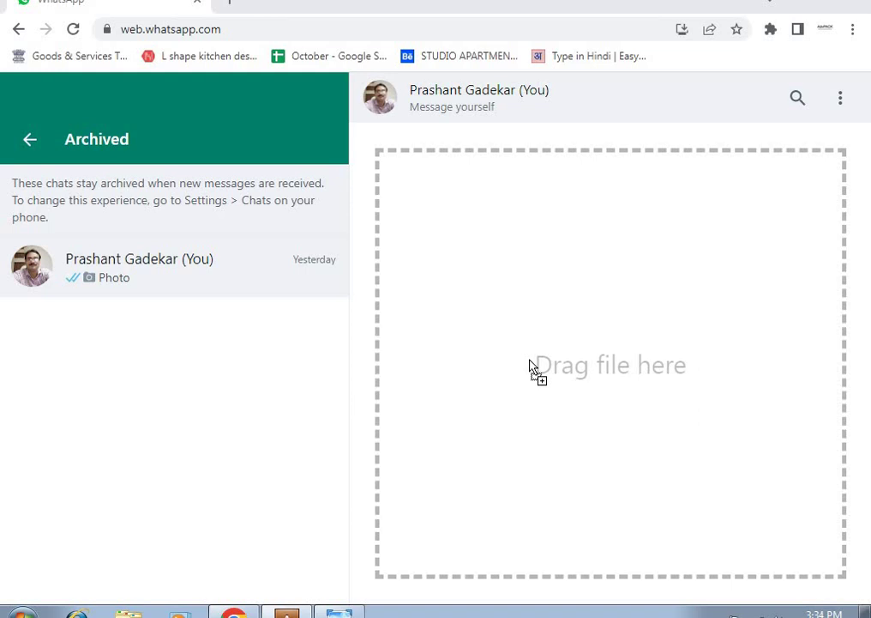
left_click_drag(529, 360, 559, 369)
left_click_drag(558, 371, 565, 381)
left_click_drag(571, 385, 572, 386)
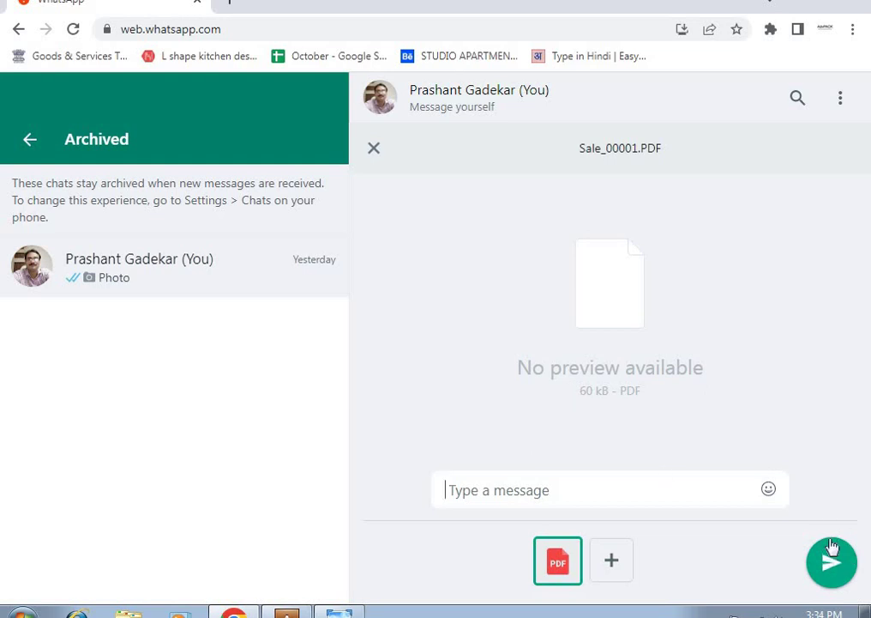
left_click(845, 564)
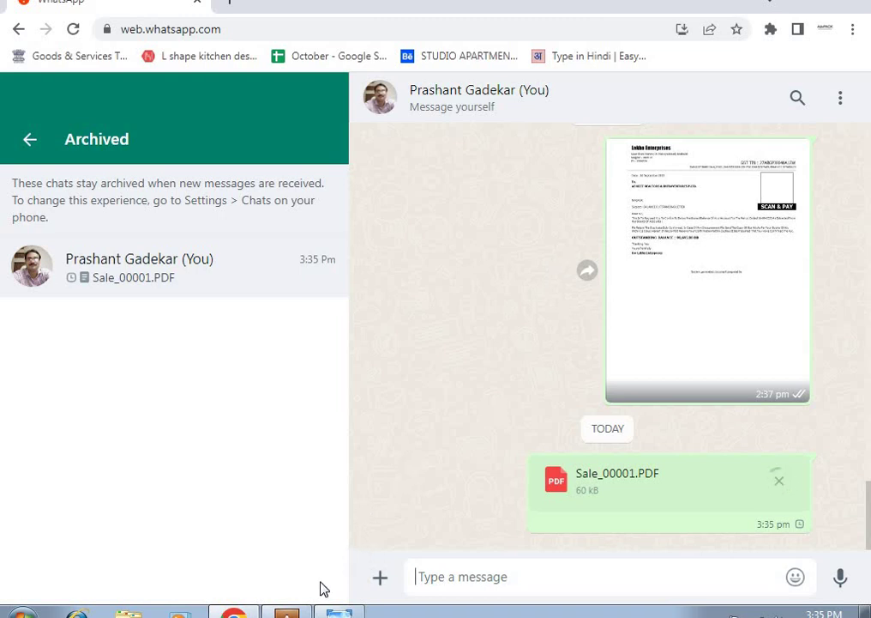
Step: Return to the AdvPACK invoice 00001 preview after a brief look at Gmail, and reopen sharing
left_click(296, 613)
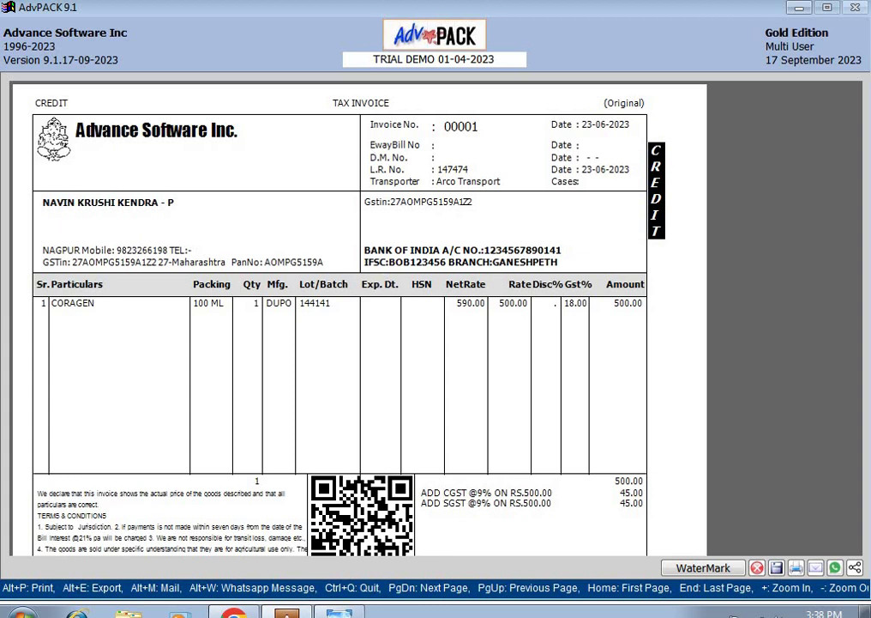
left_click(234, 613)
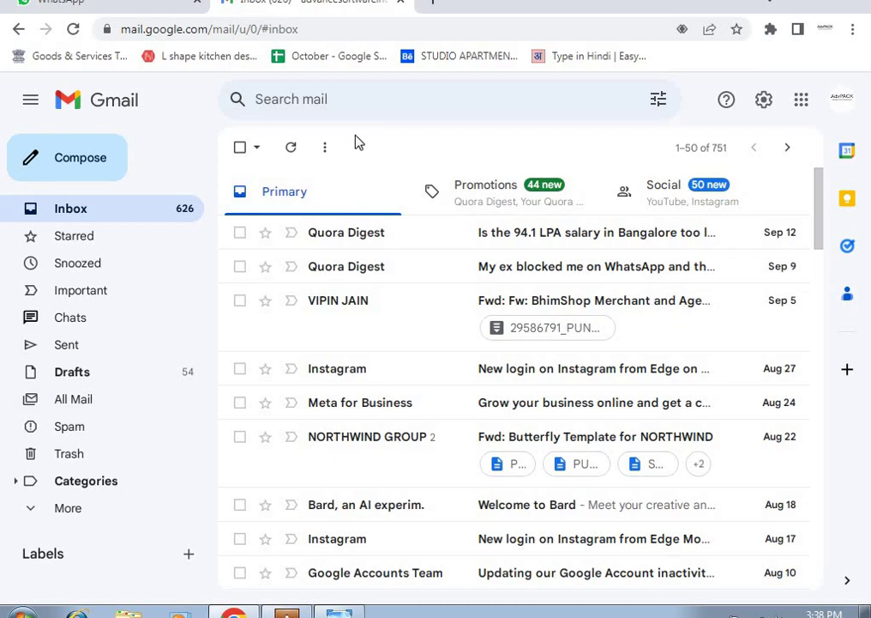
left_click(287, 613)
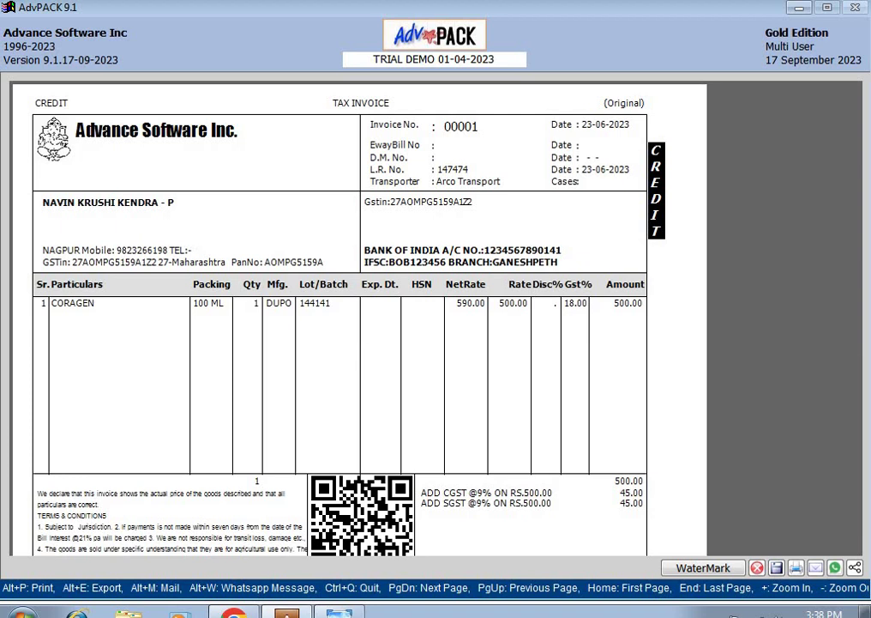
key("alt+w")
Step: Share by E-Mail to the customer's contact address as Pdf, with Process set to Yes
key("Down")
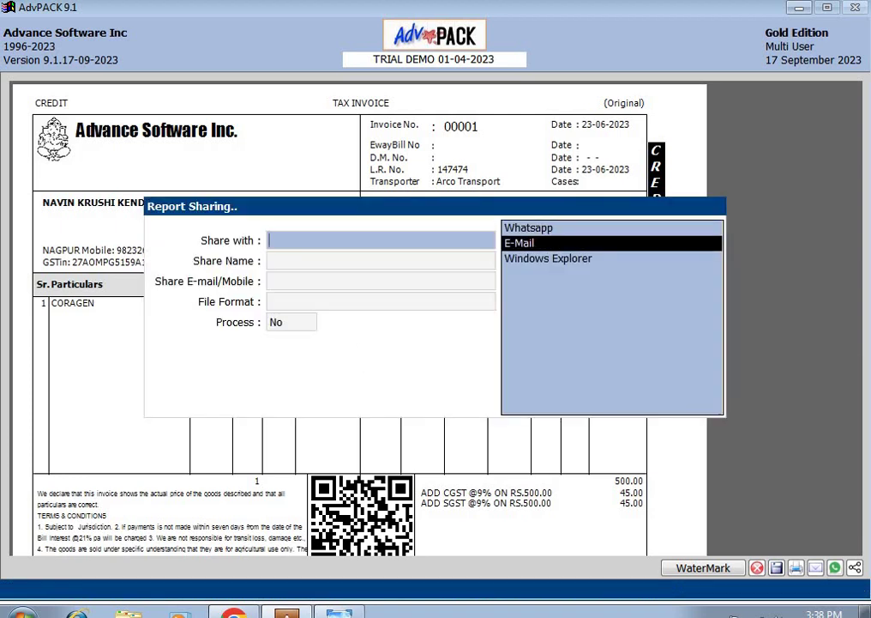
key("Return")
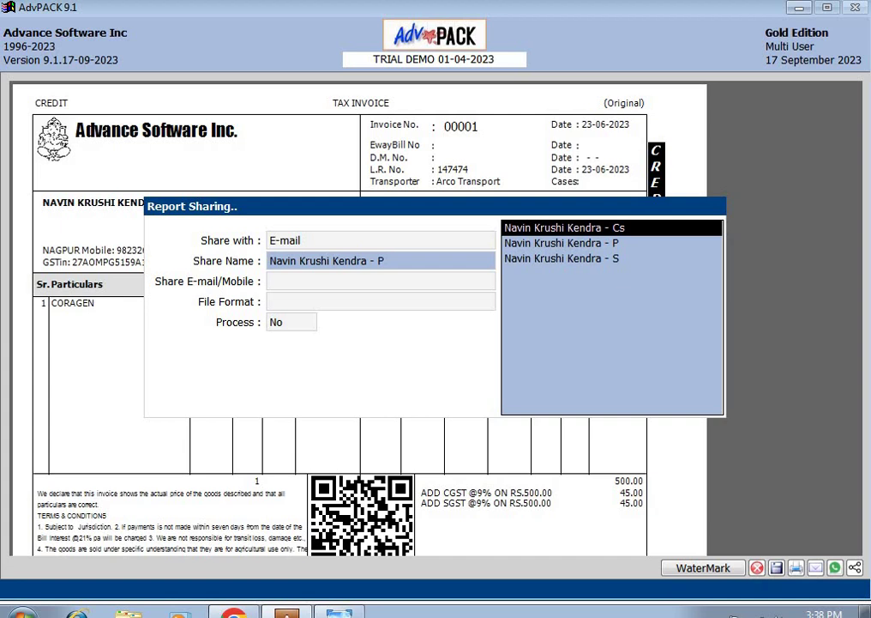
key("Return")
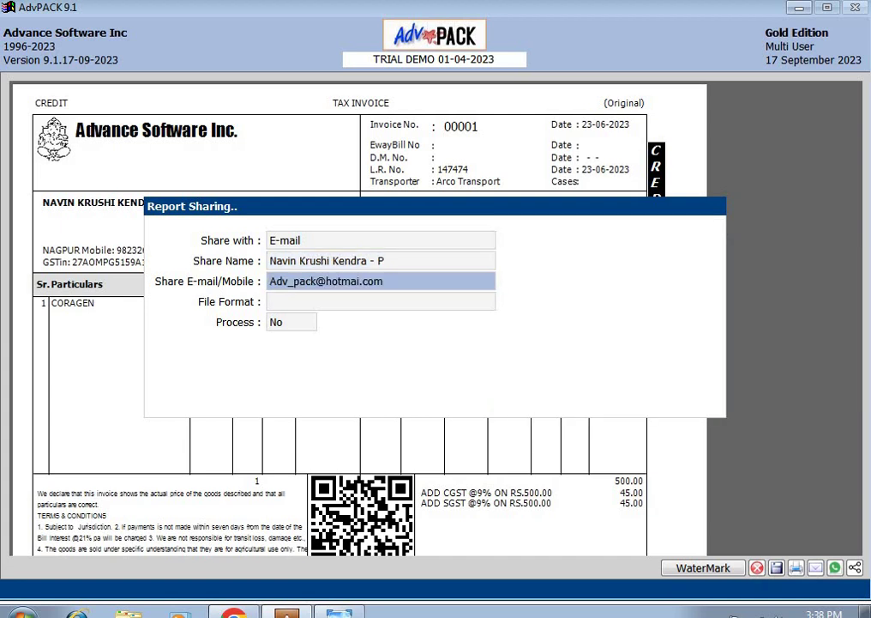
key("Return")
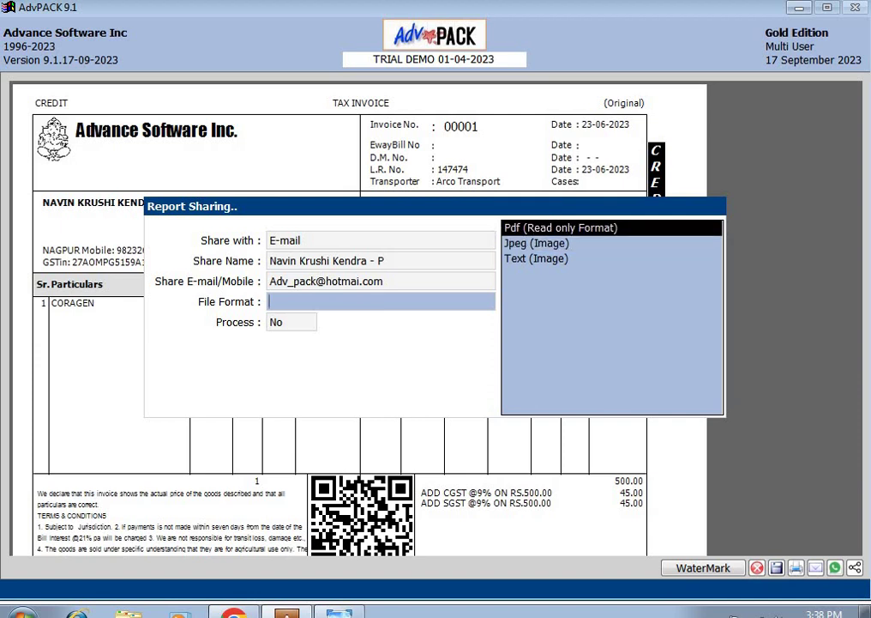
key("Return")
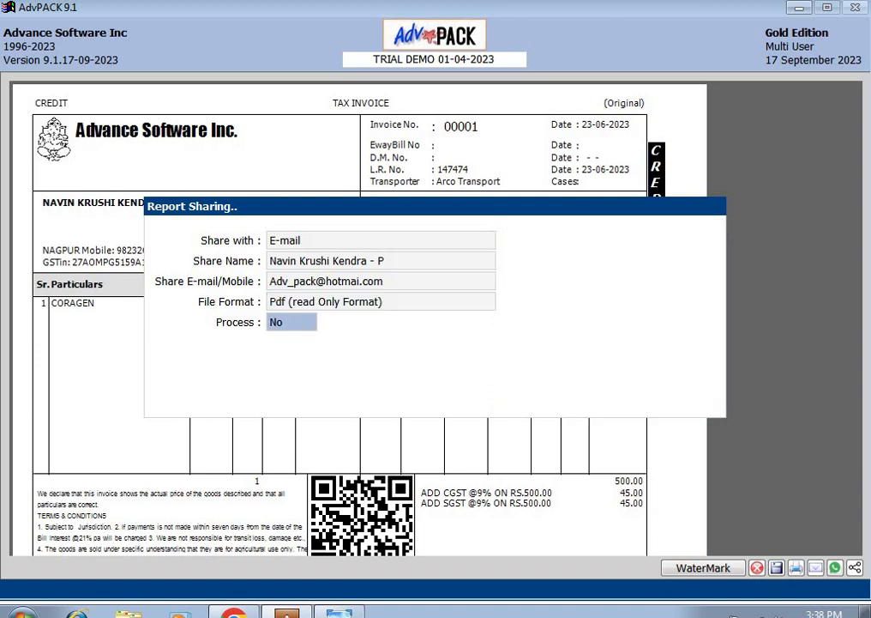
key("y")
key("Return")
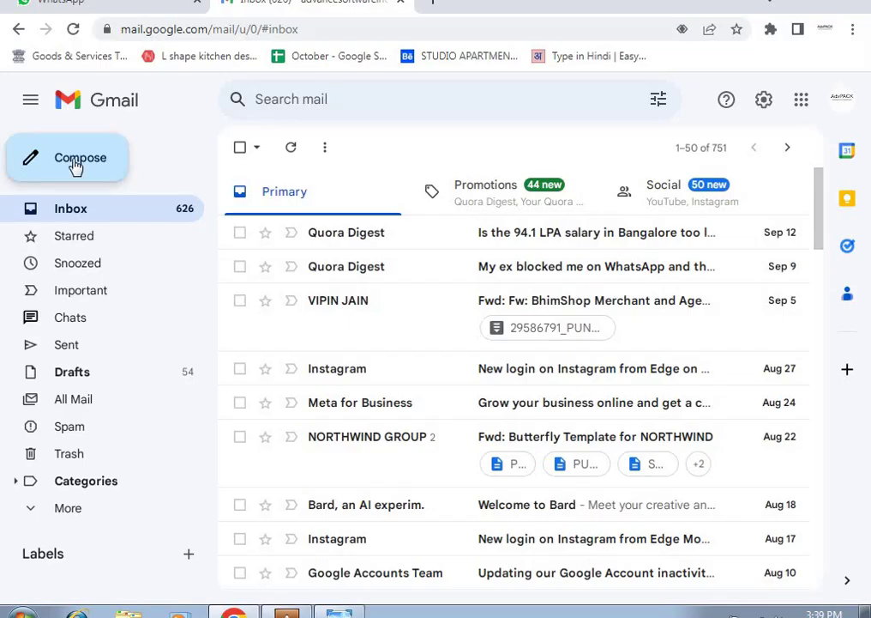
Step: Compose a Gmail message with Sale_00001.PDF attached and the customer's copied address pasted in To
left_click(76, 166)
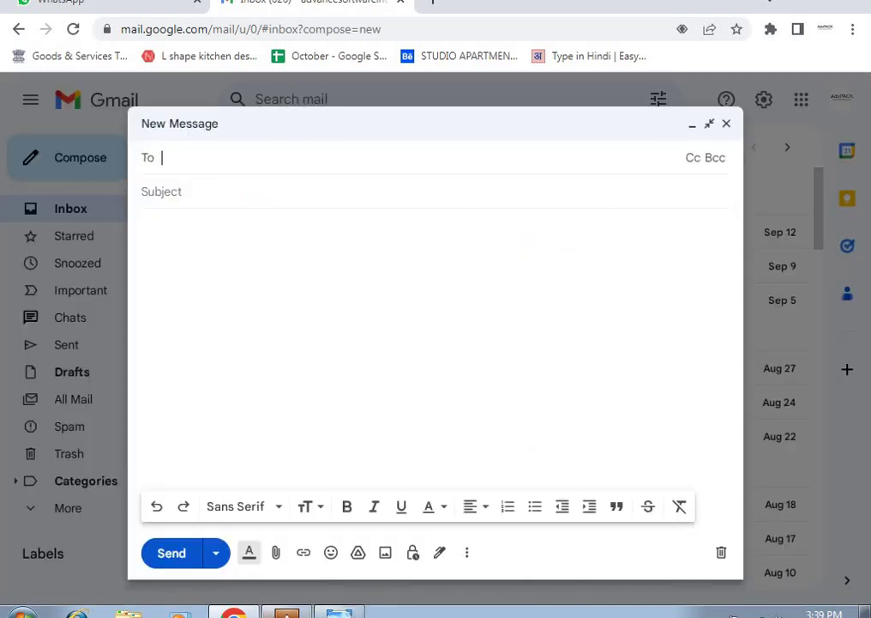
left_click(294, 610)
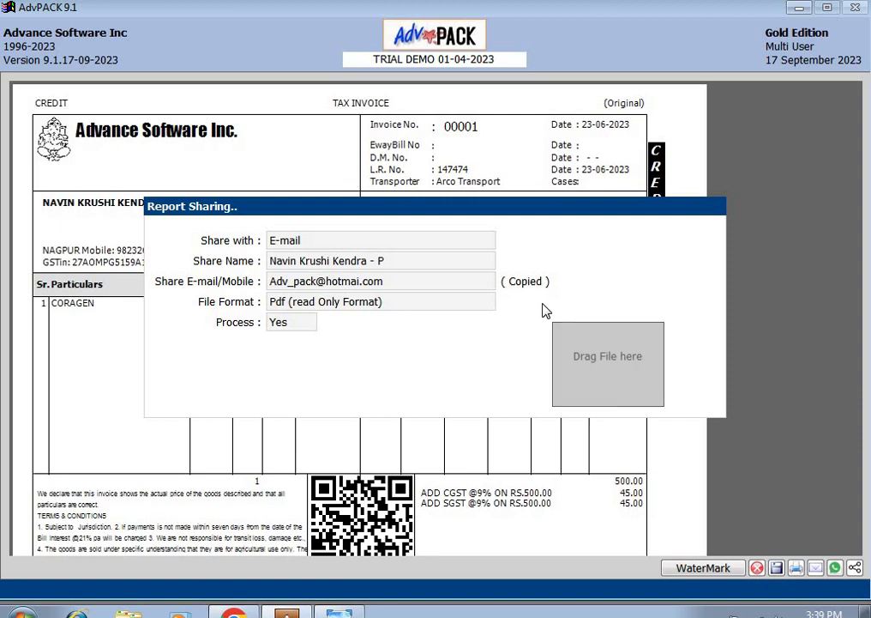
left_click_drag(648, 370, 407, 364)
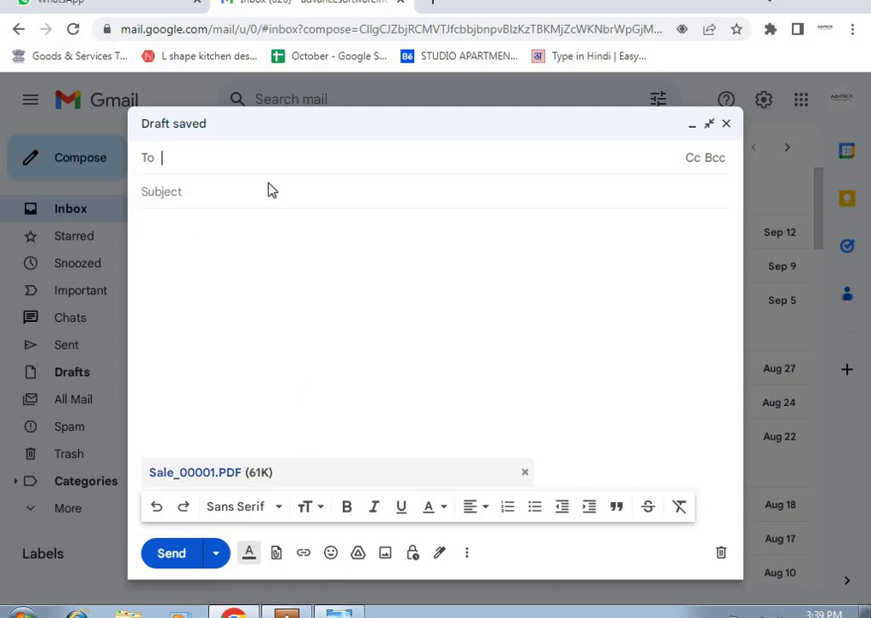
key("ctrl+v")
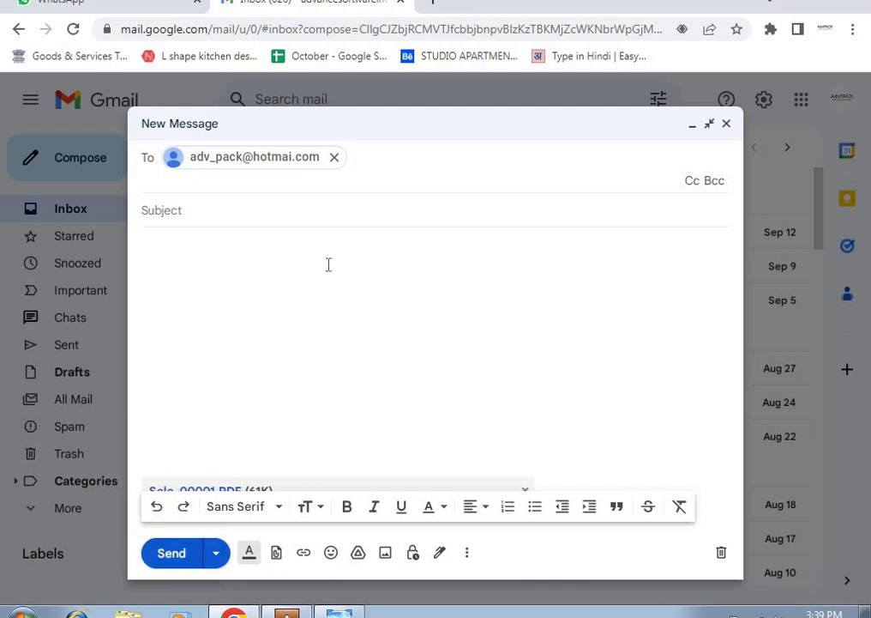
Step: Bring up the Report Share FAQ slide from the AdvPACK taskbar
mouse_move(286, 614)
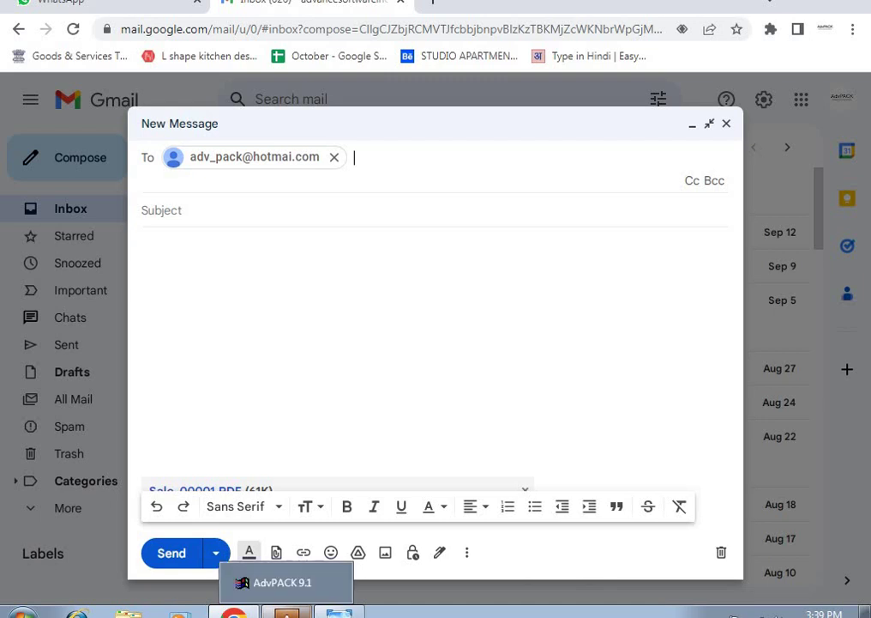
left_click(286, 614)
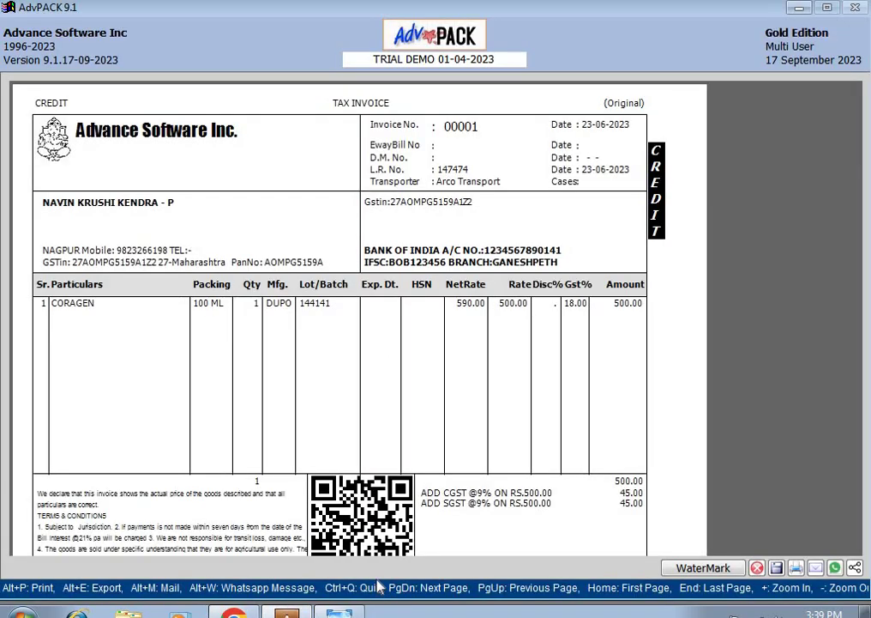
left_click(346, 613)
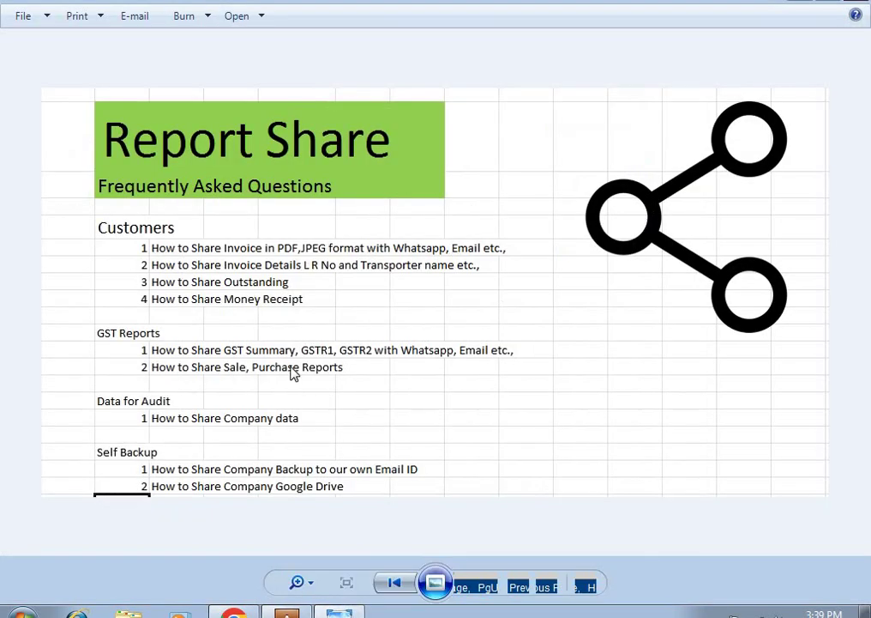
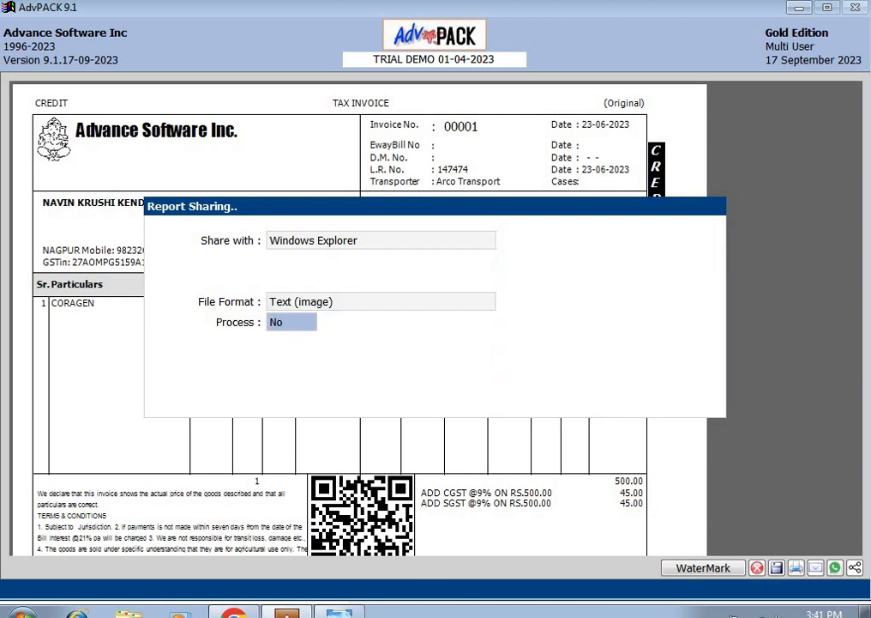
Step: Process the invoice as a Text (image) file and drop it into the WhatsApp Web chat
key("y")
key("Return")
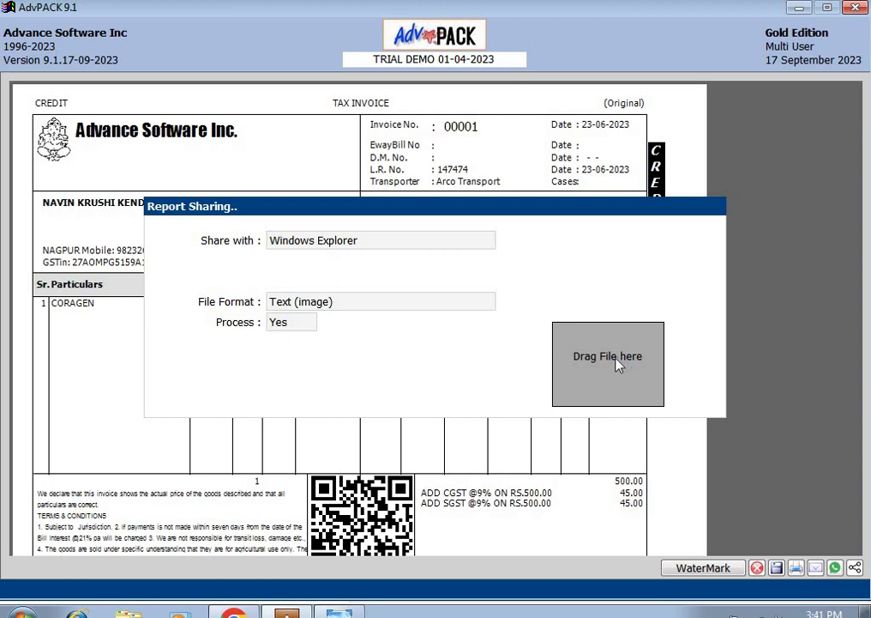
left_click_drag(592, 378, 539, 429)
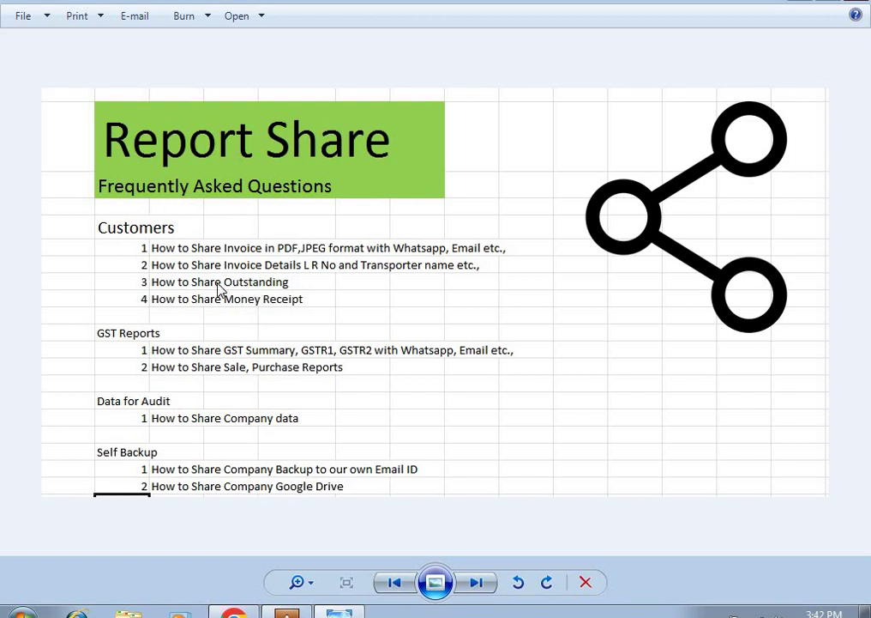
Step: Discard the invoice image attached in the WhatsApp Web chat and return to AdvPACK
mouse_move(286, 613)
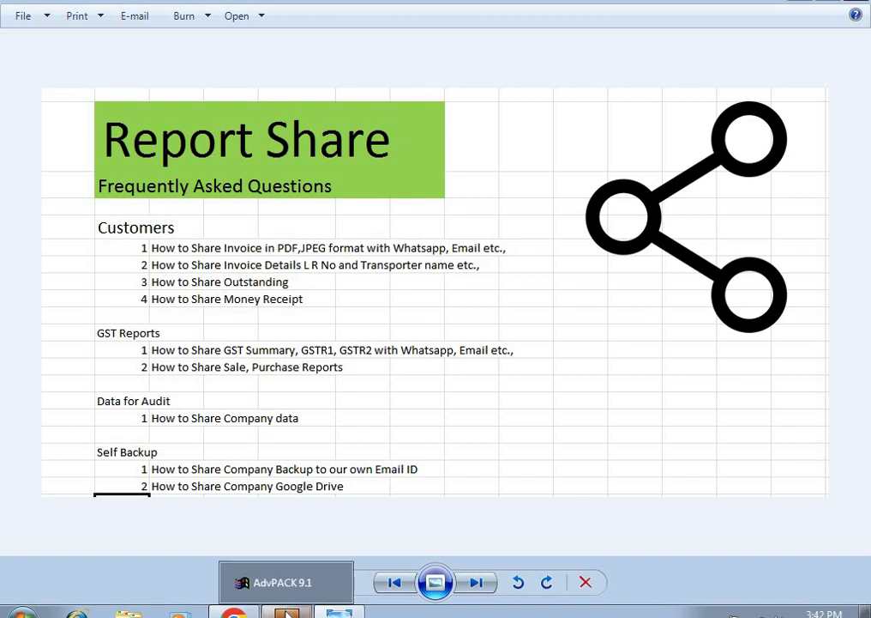
left_click(292, 570)
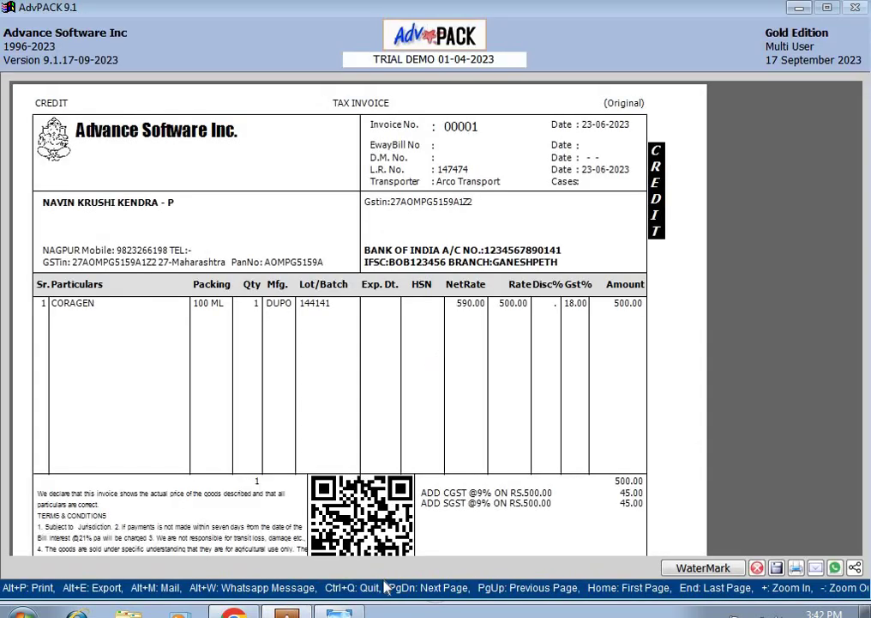
left_click(236, 612)
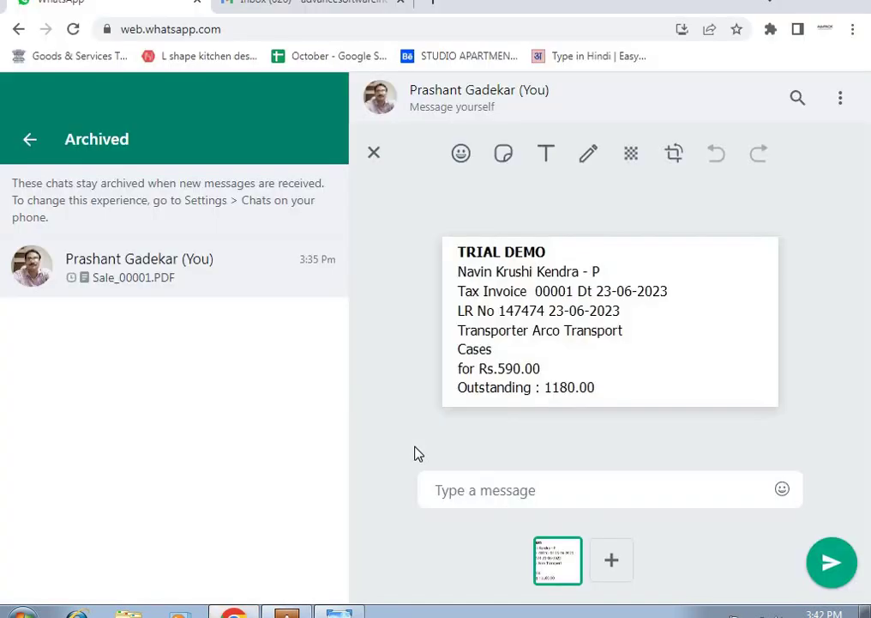
key("Escape")
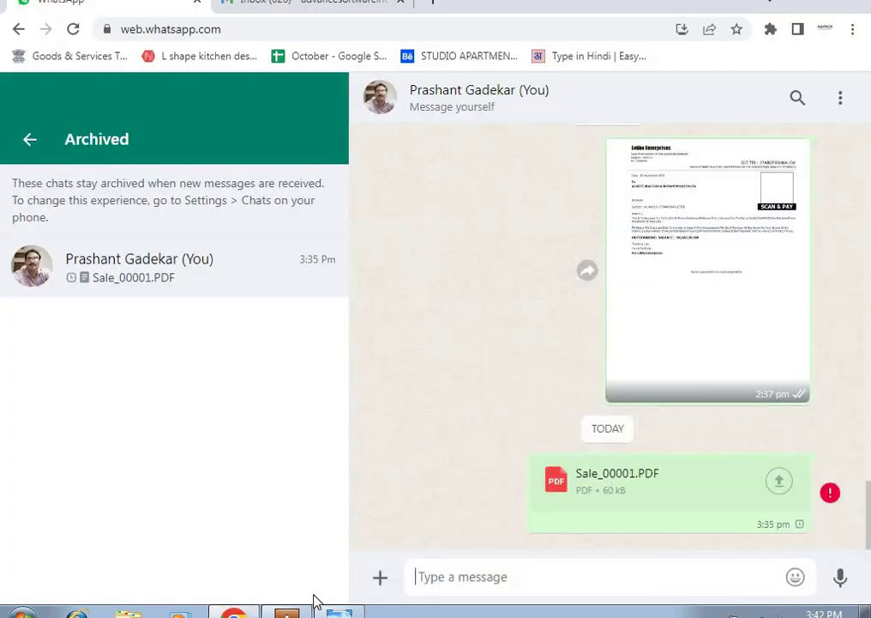
left_click(292, 613)
Step: Close the invoice preview, voucher and Sales Register, then select Group Balances in the main menu
key("Escape")
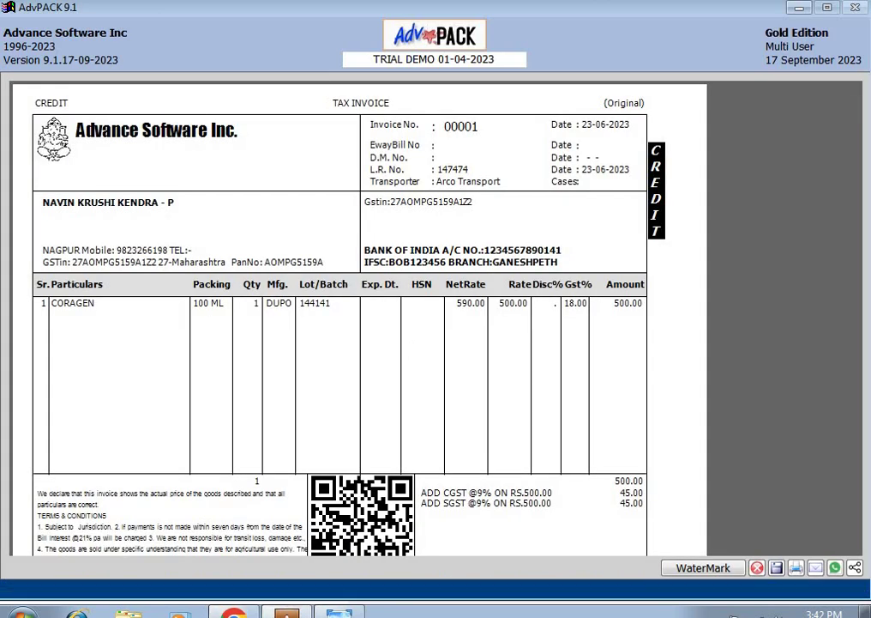
key("Escape")
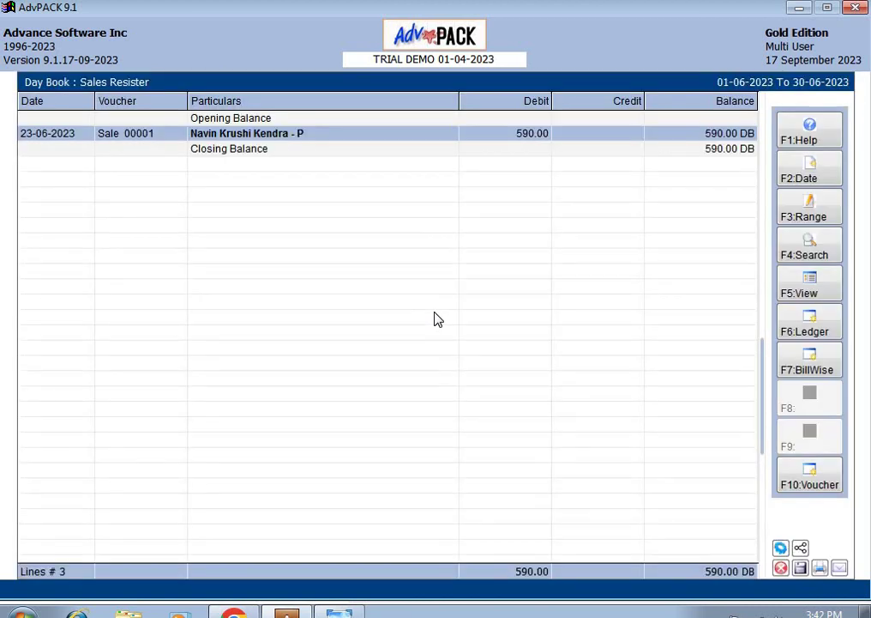
key("Escape")
key("Escape")
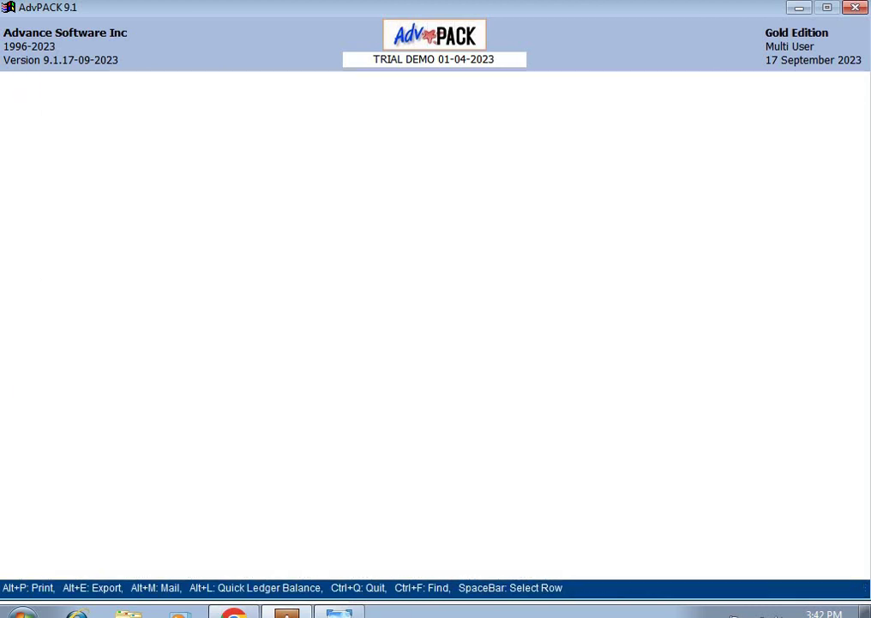
key("Escape")
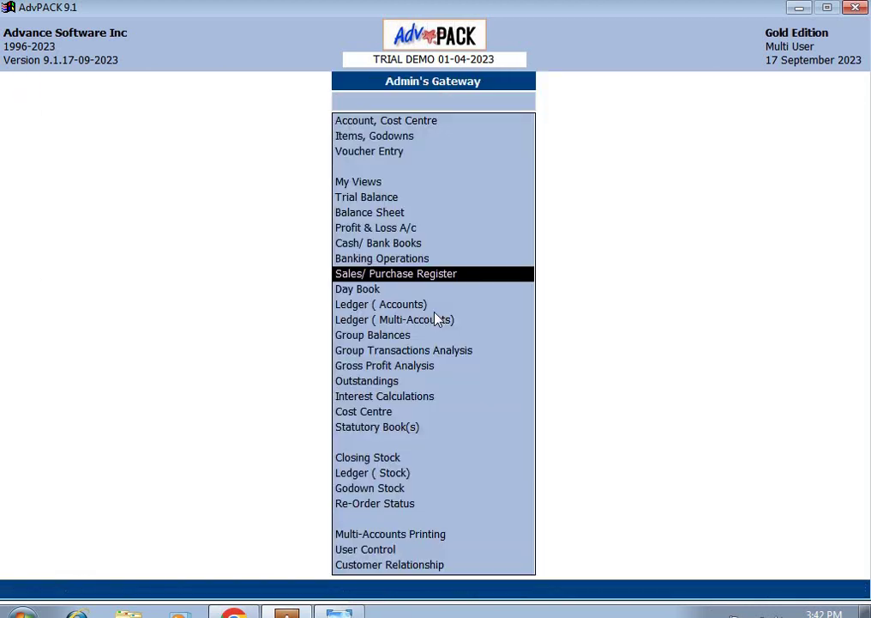
key("Down")
key("Down")
key("Down")
key("Down")
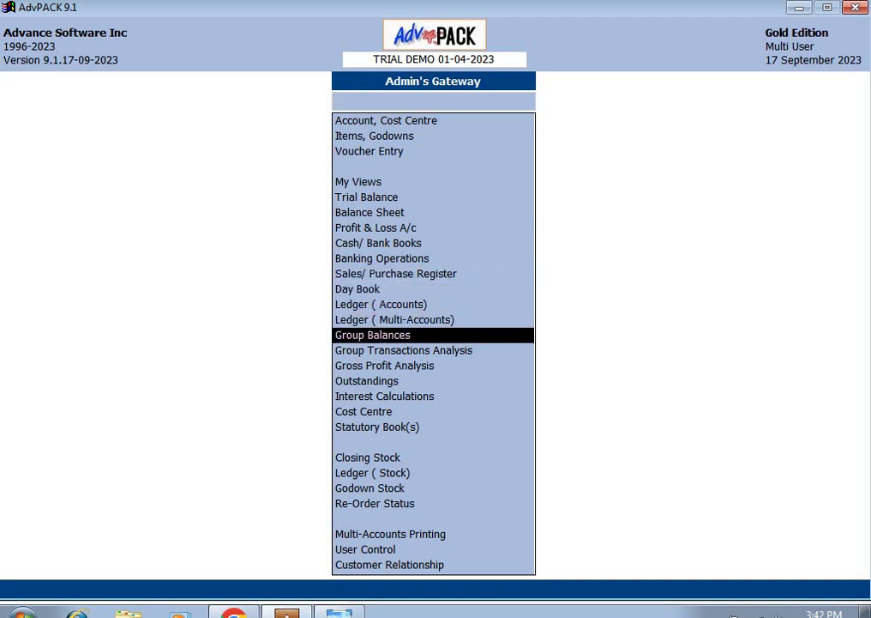
key("Down")
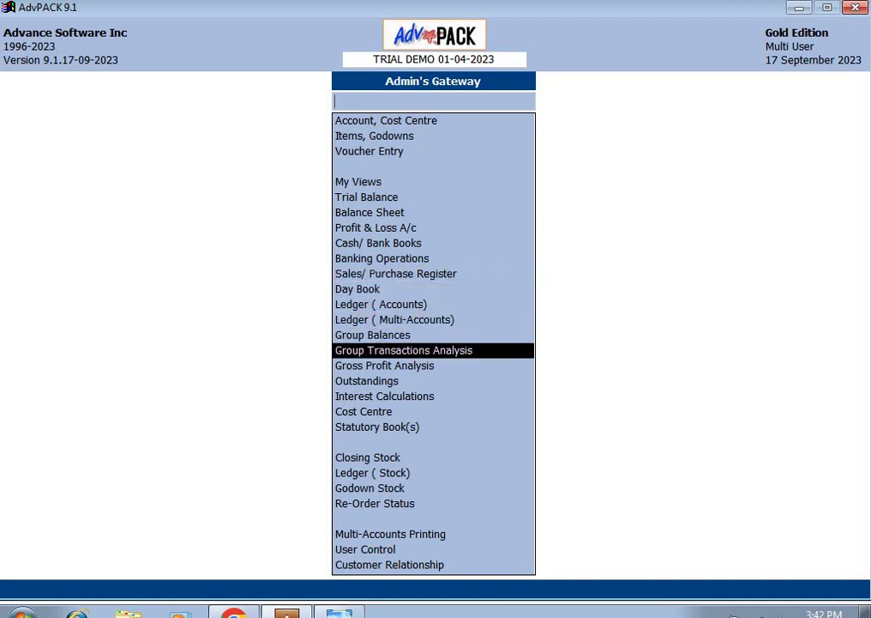
key("Up")
Step: Open Sundry Debtors group balances and print the balance confirmation letter for Navin Krushi Kendra - P
key("Return")
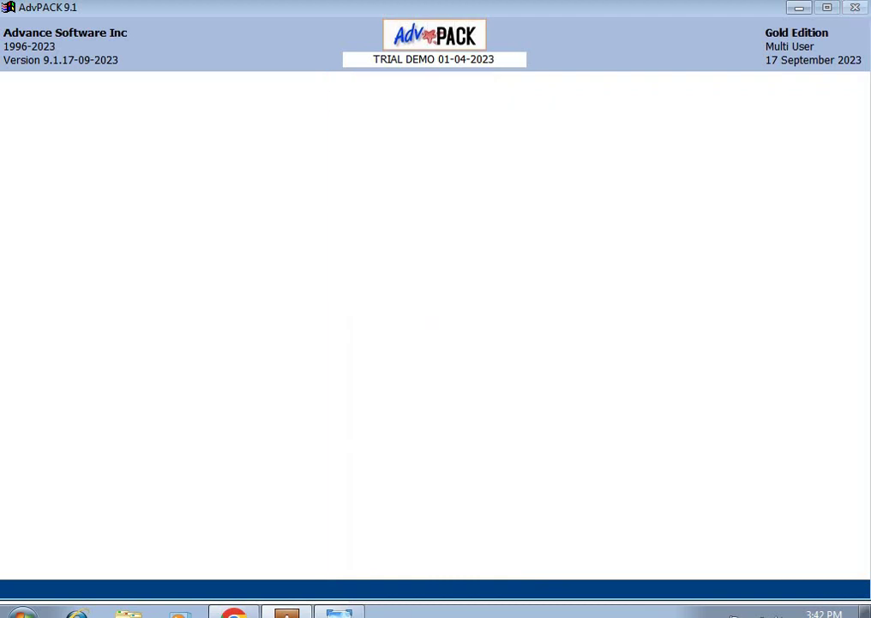
type("de")
key("Return")
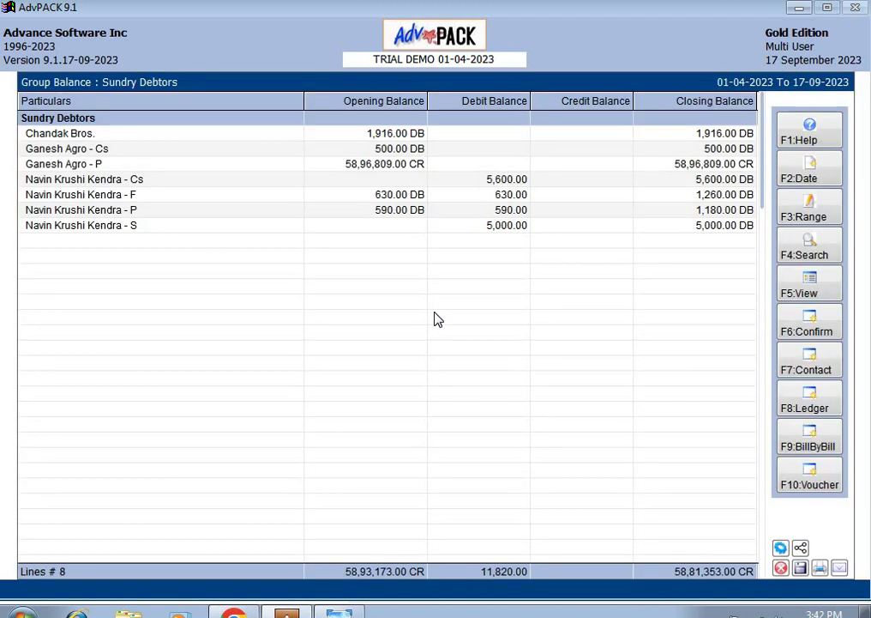
key("Down")
key("Down")
key("Down")
key("Down")
key("Down")
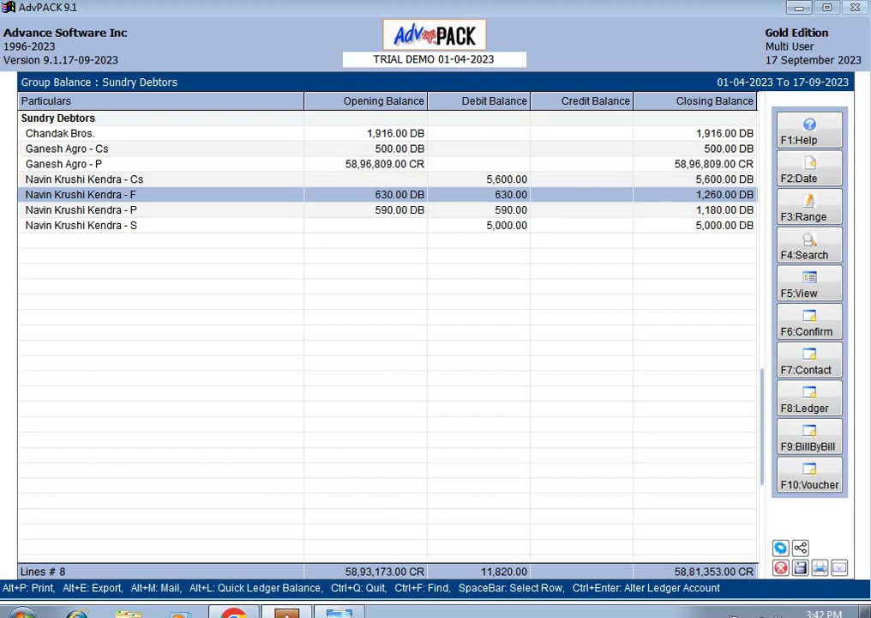
key("Down")
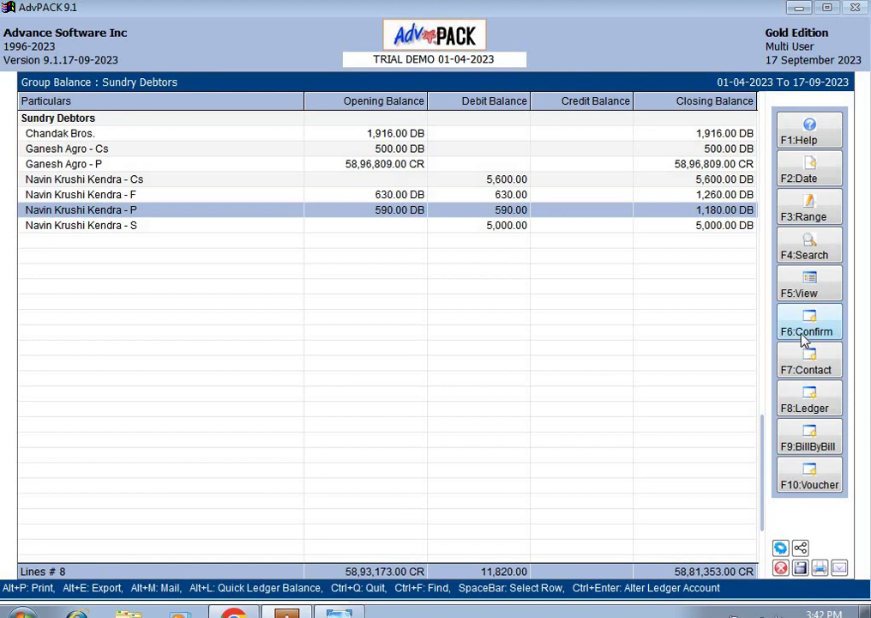
key("F6")
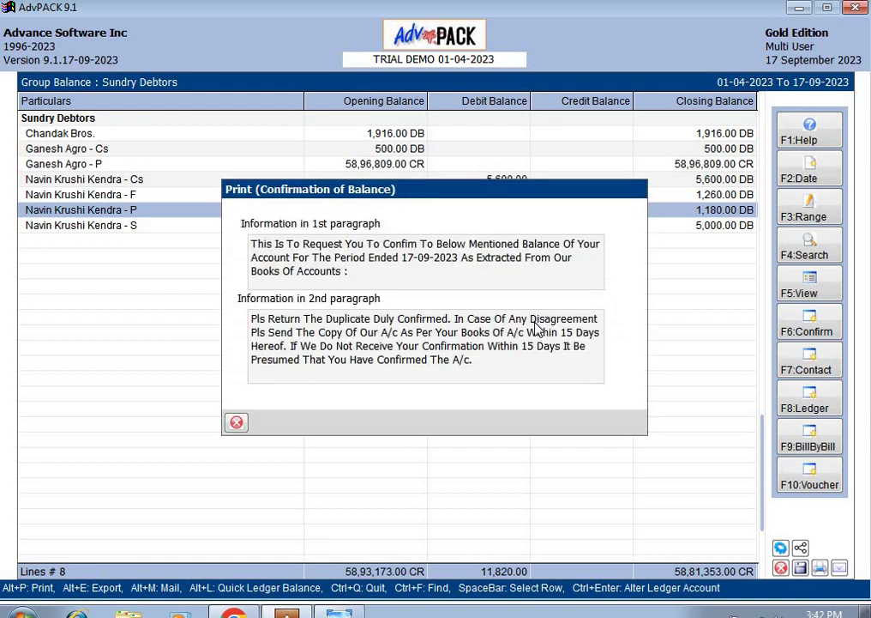
key("Return")
key("Return")
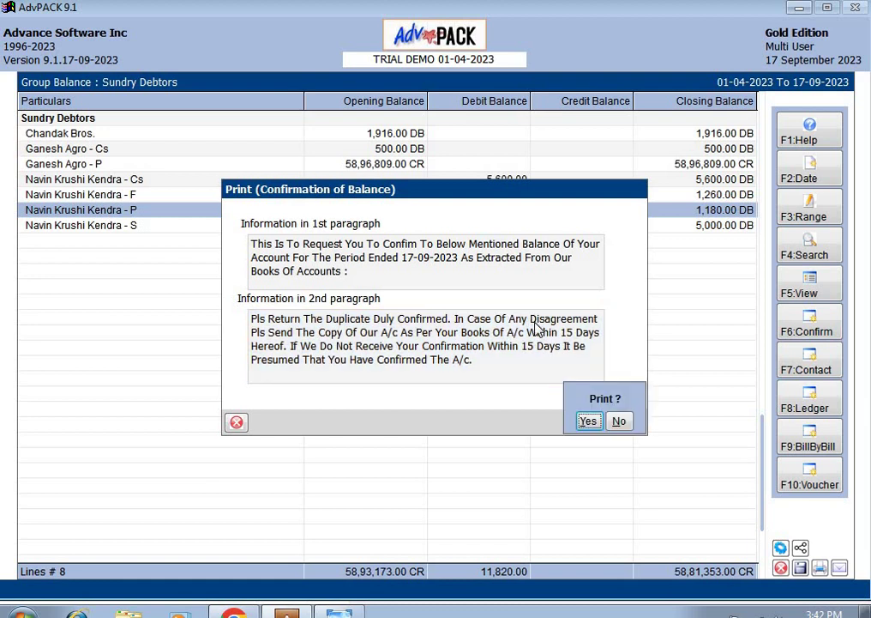
key("Return")
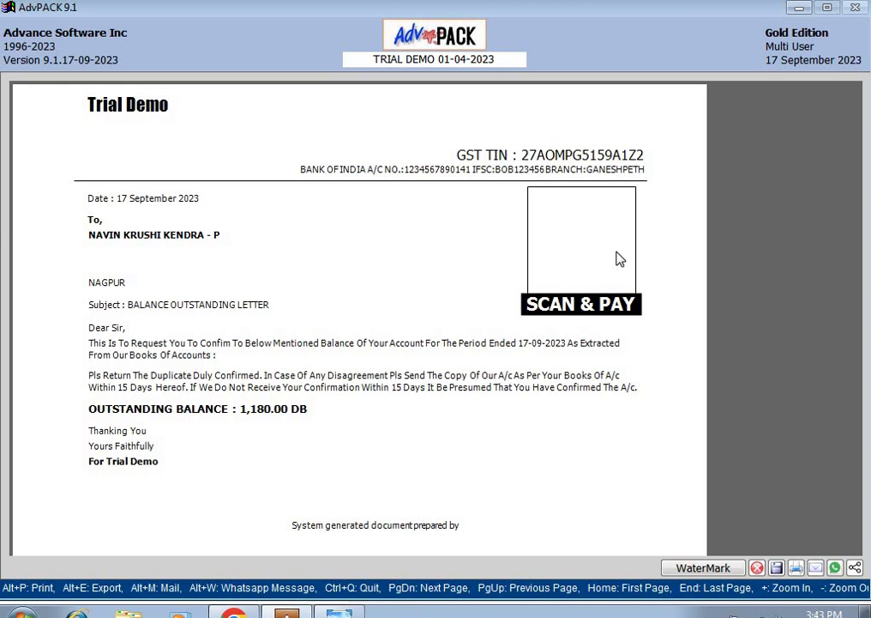
Step: Share the letter to Windows Explorer as a Jpeg (Image) file with Process set to Yes
key("alt+w")
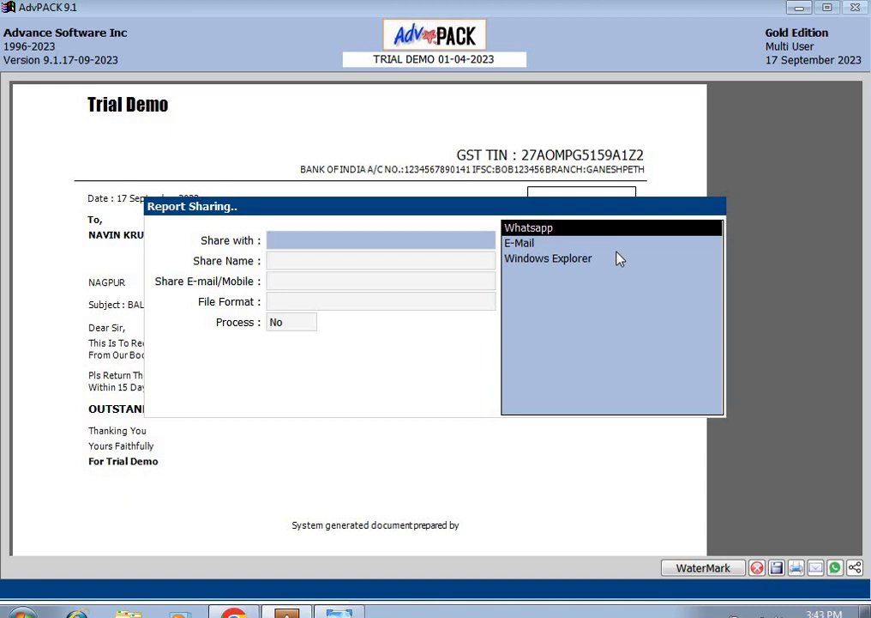
left_click(618, 258)
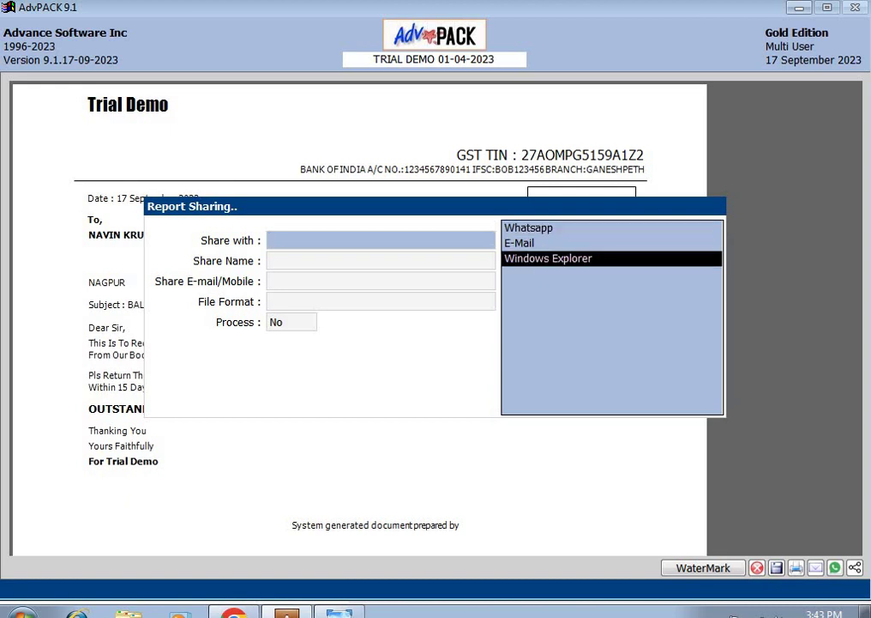
key("Return")
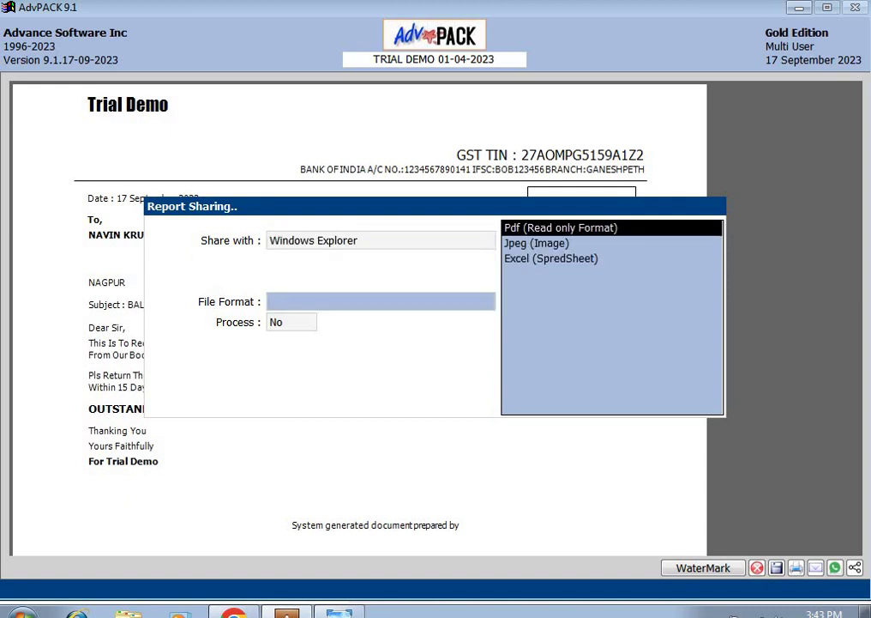
key("Down")
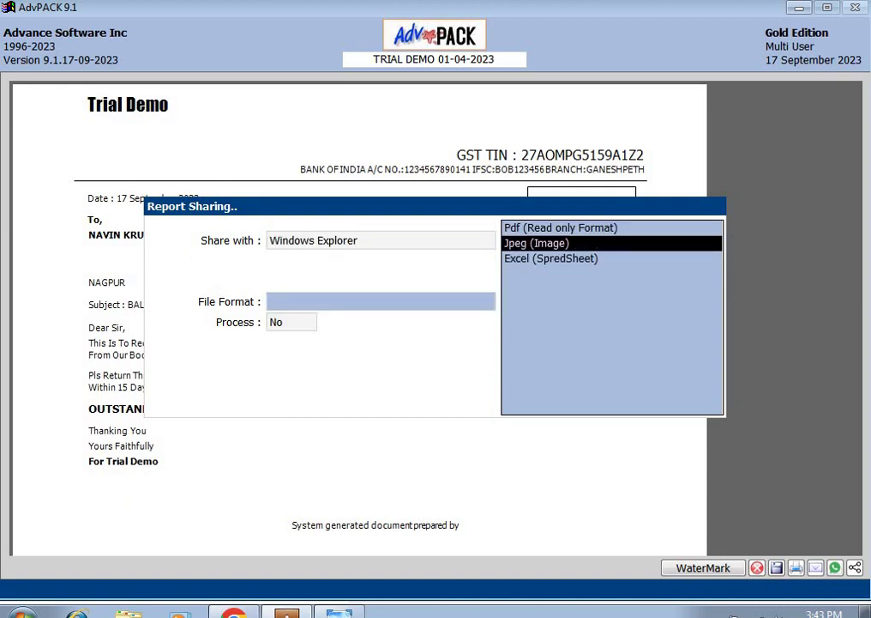
key("Return")
key("y")
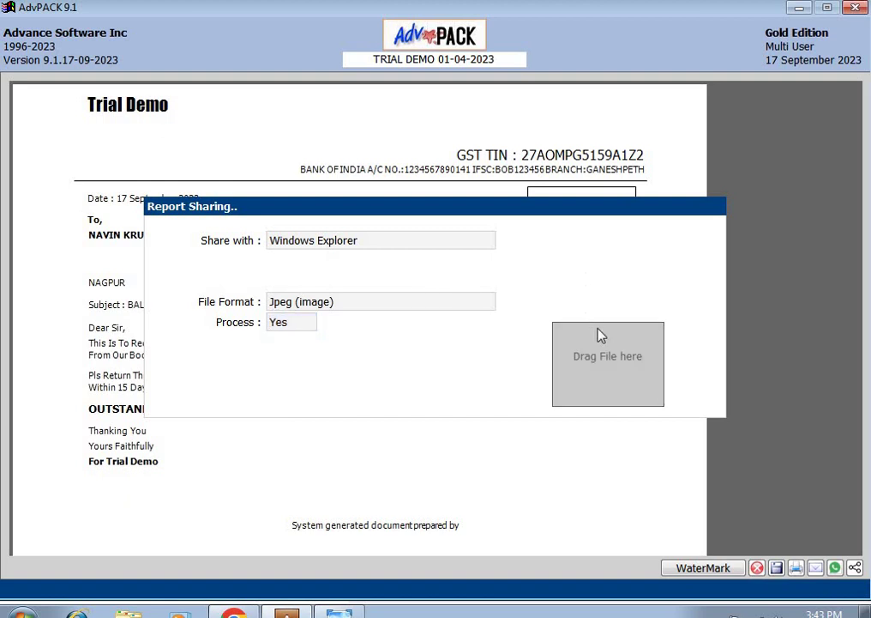
Step: Drop the letter image into the WhatsApp Web chat, discard it, and return to AdvPACK
left_click_drag(603, 335, 515, 409)
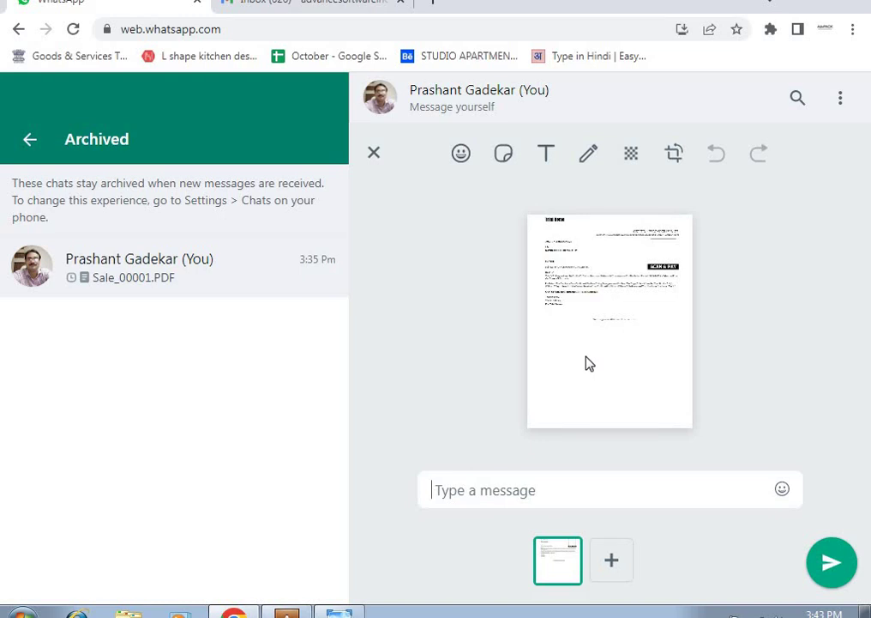
key("Return")
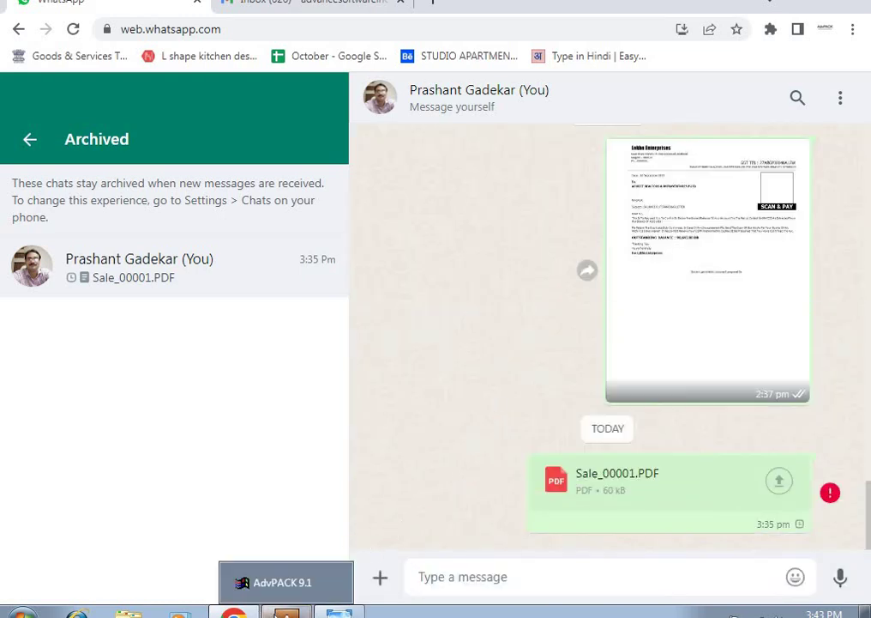
left_click(286, 612)
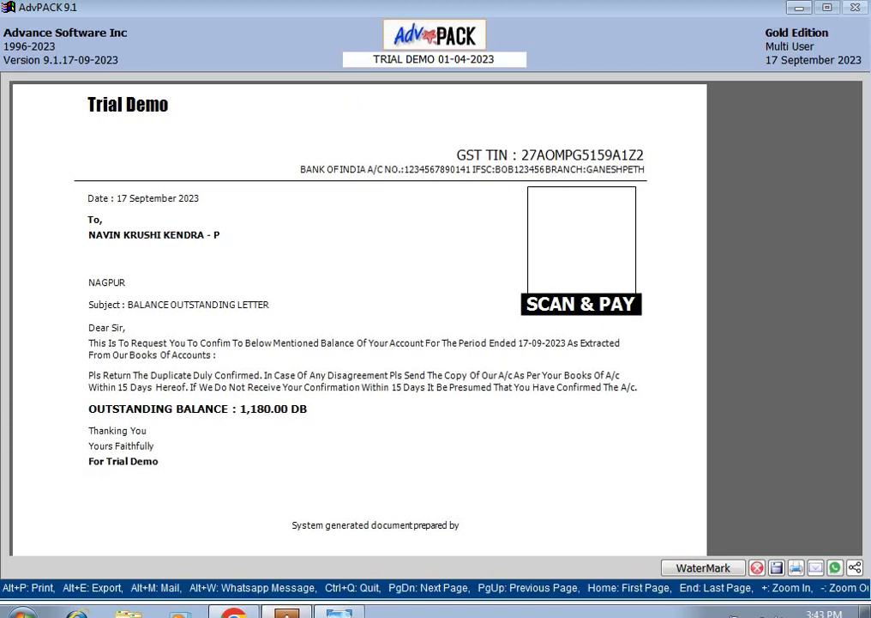
mouse_move(233, 611)
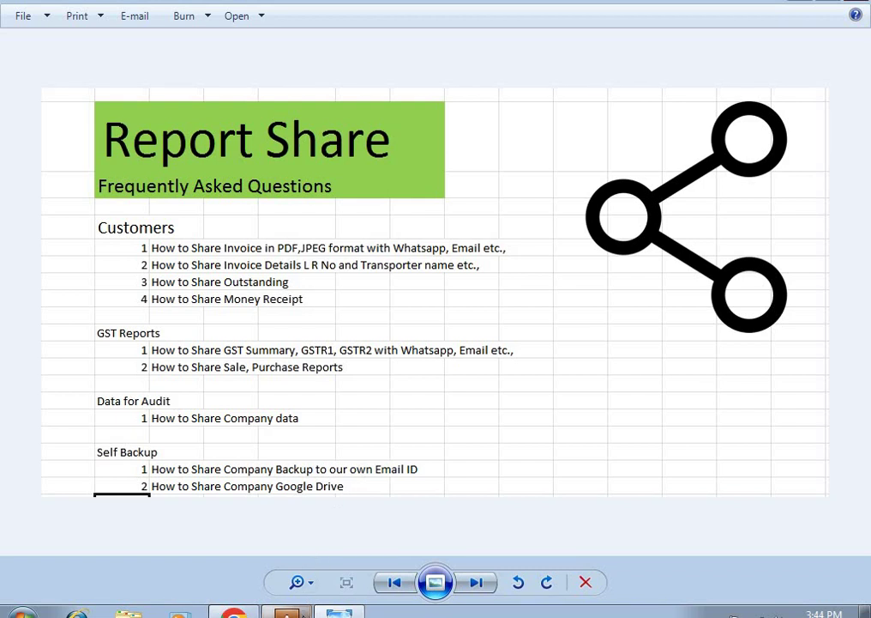
Step: Close the letter preview, the Sundry Debtors report and Group Balances back to the main menu
left_click(287, 615)
key("Escape")
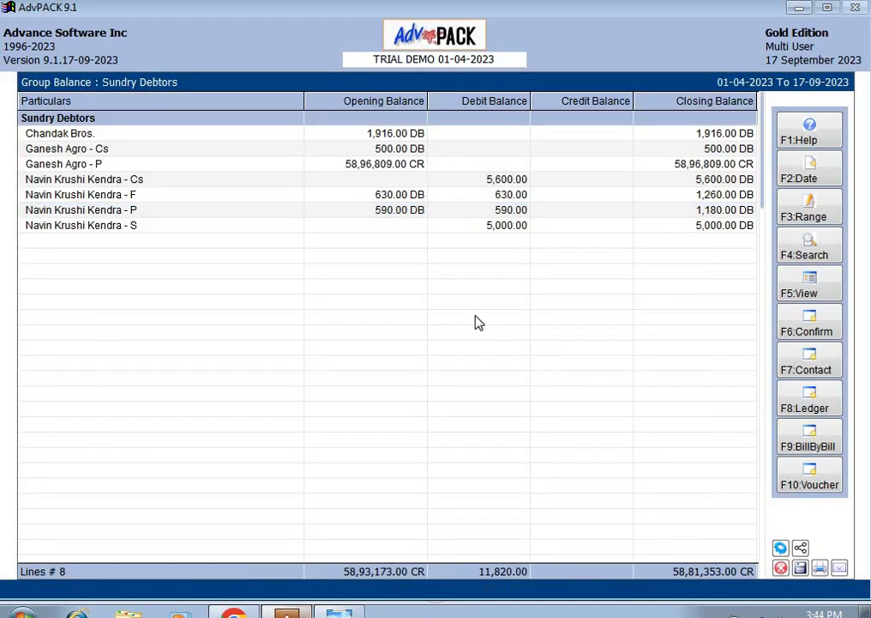
key("Escape")
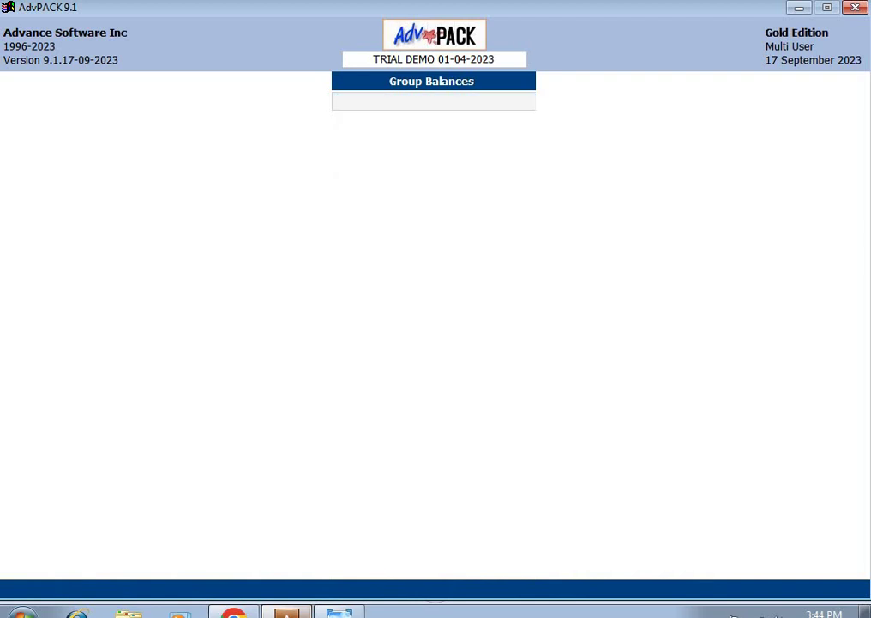
key("Escape")
Step: View the Receipt day book in the Day Book Register, then return to the main menu
type("d")
key("Return")
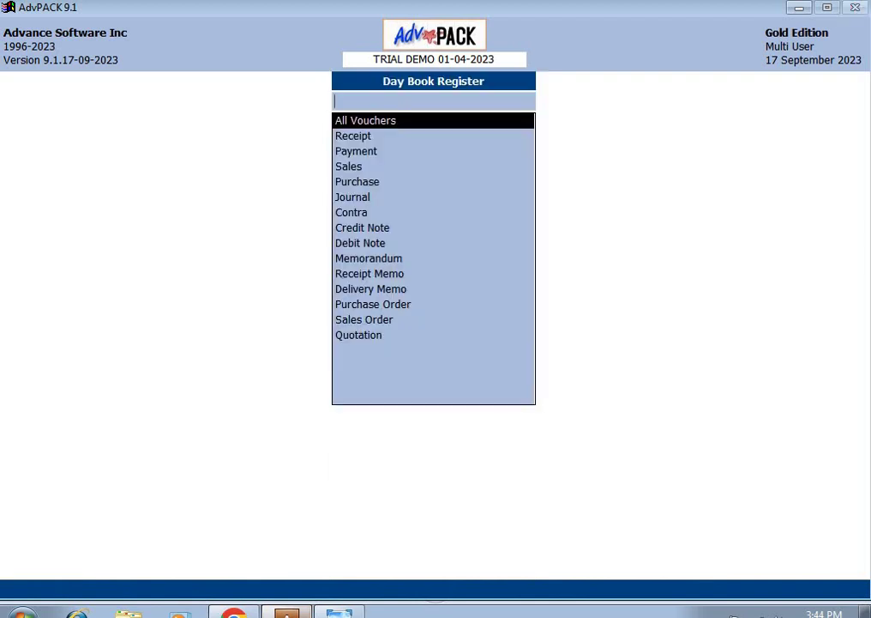
key("Down")
key("Return")
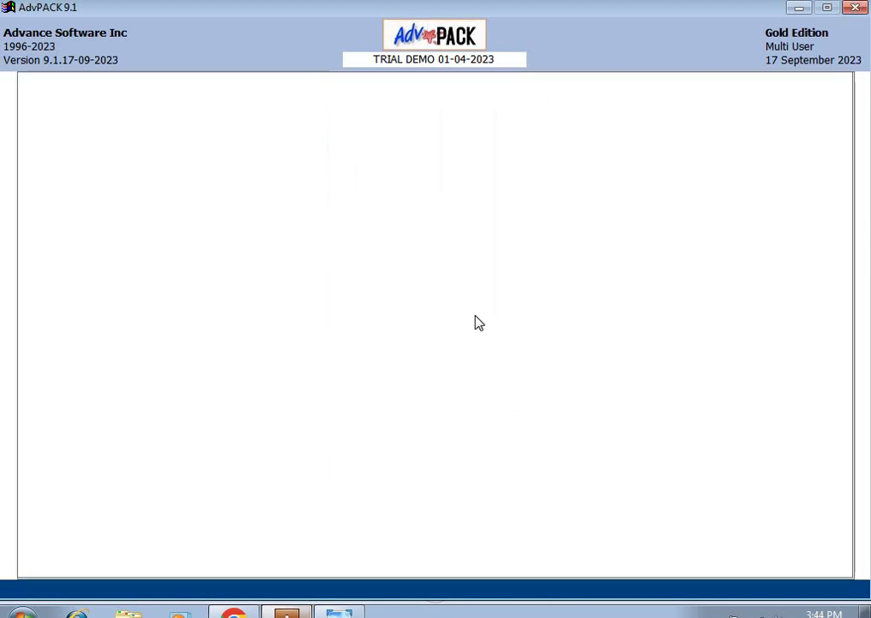
key("Escape")
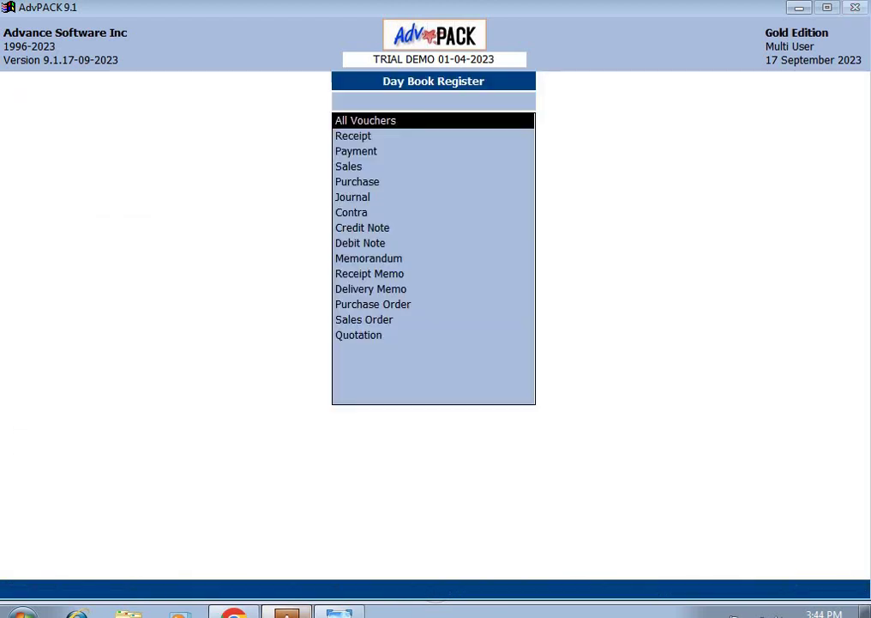
key("Escape")
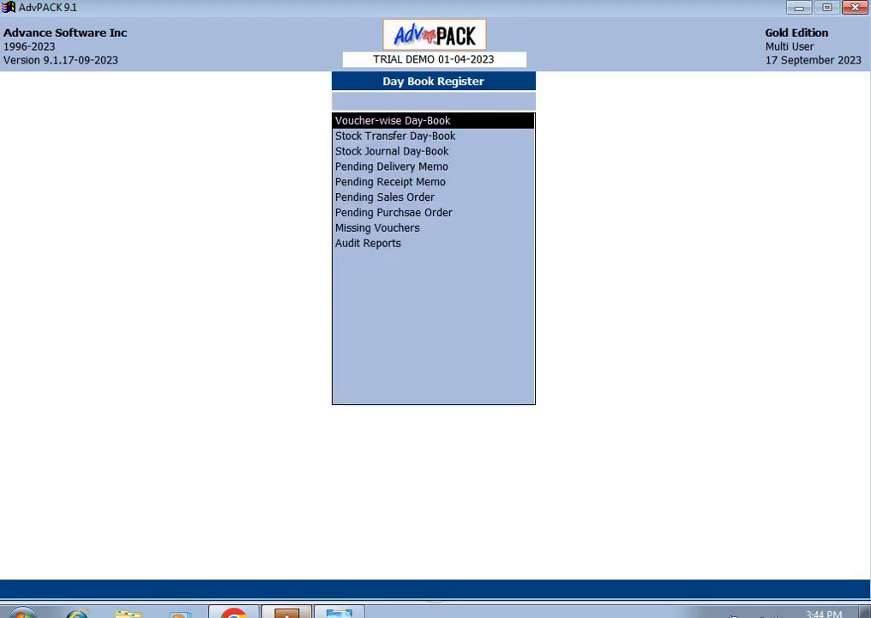
key("Escape")
Step: Start a Receipt voucher in Voucher Entry with Navin Krushi Kendra - P as the account
type("v")
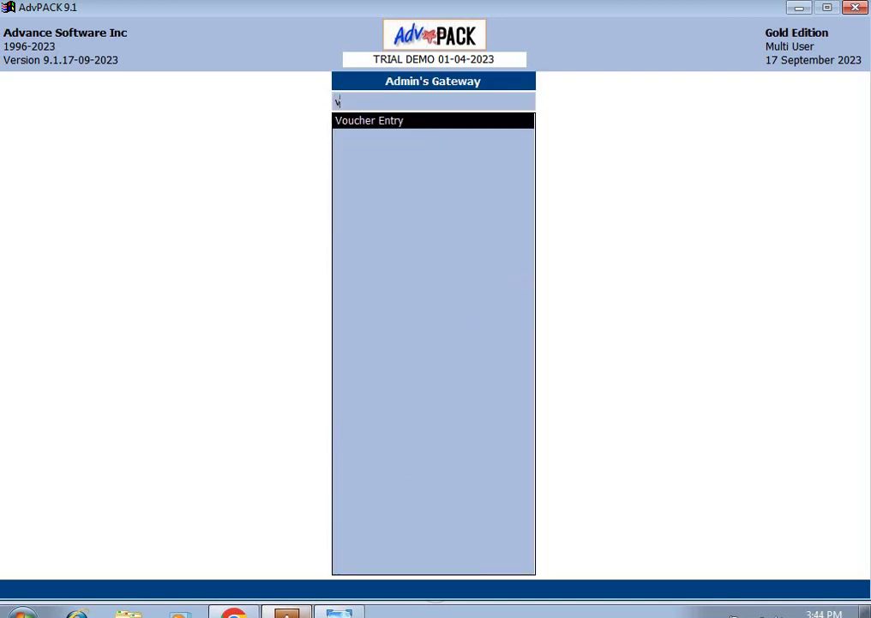
key("Return")
key("Return")
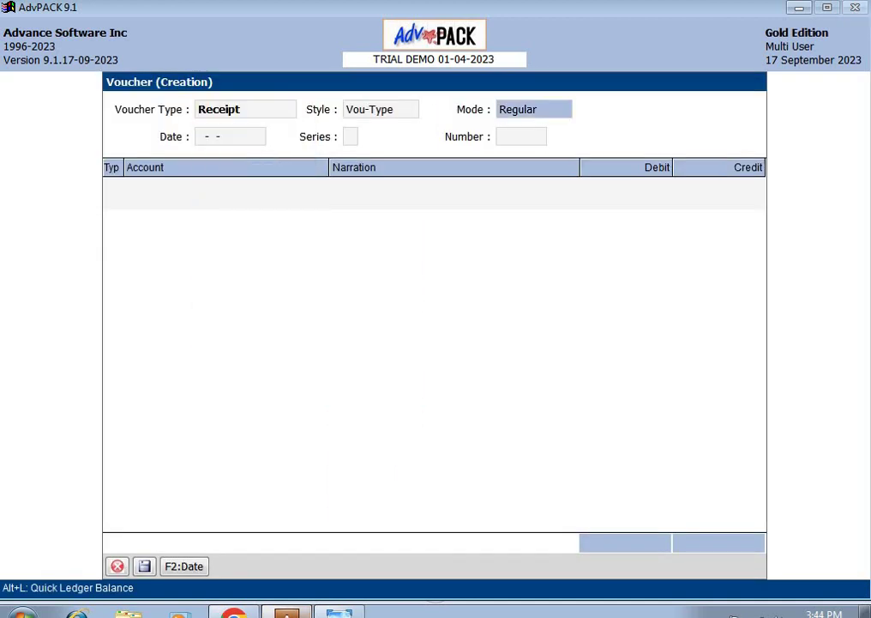
key("Return")
key("Return")
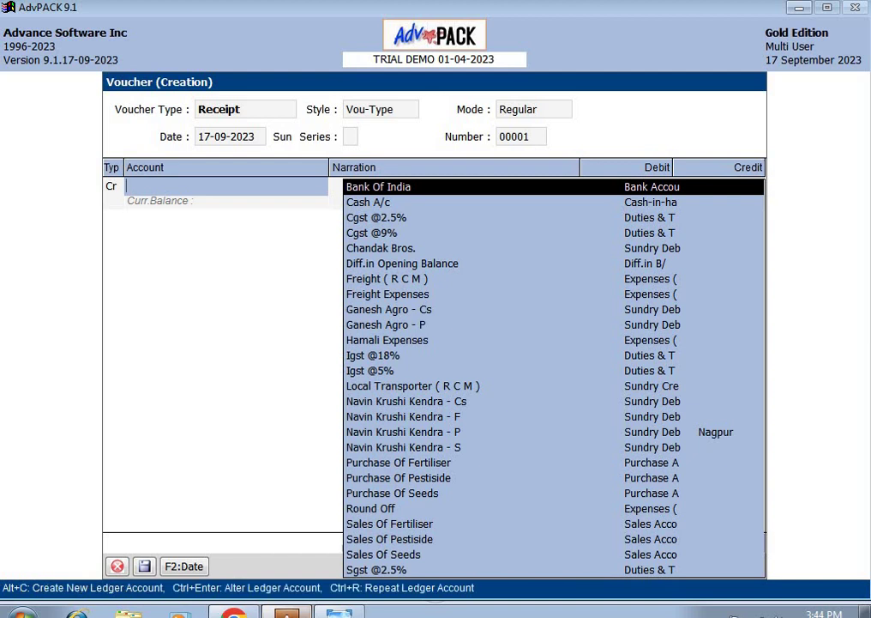
type("nav")
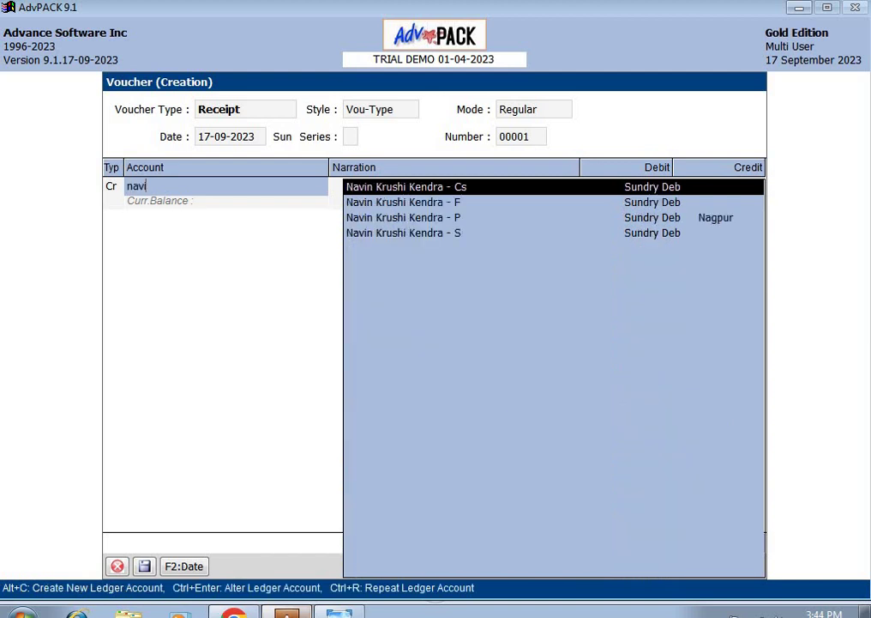
type("i")
key("Down")
key("Down")
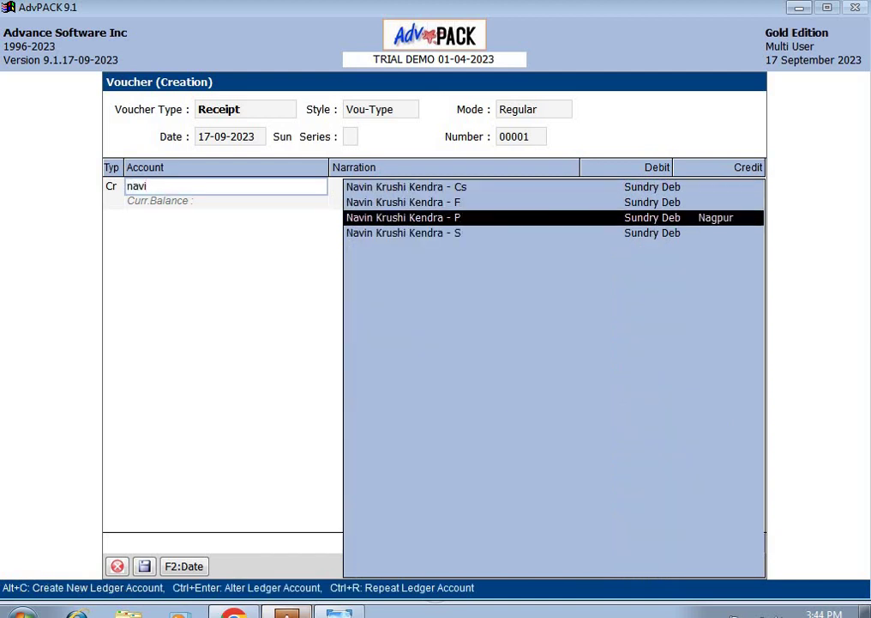
key("Return")
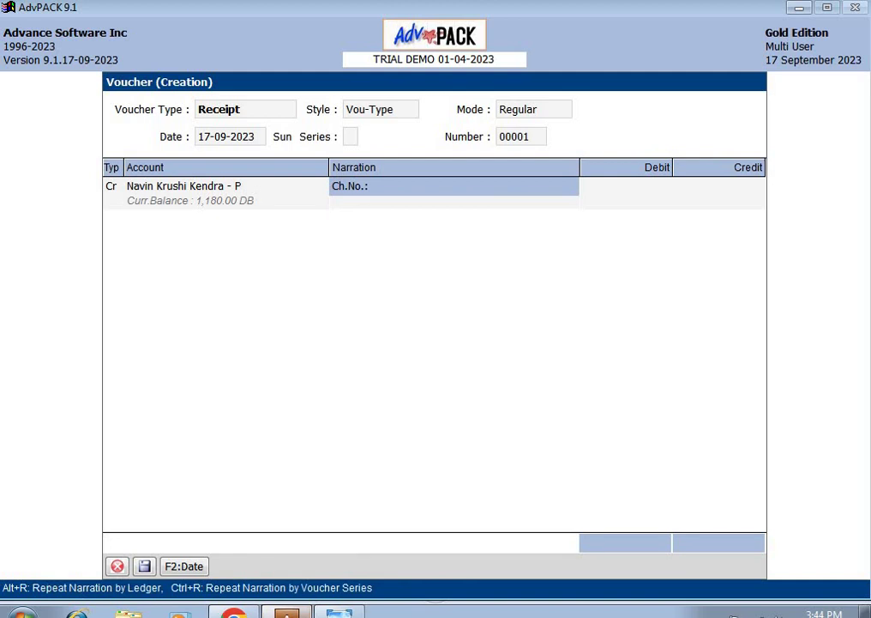
Step: Enter narration Cash and a 100.00 credit, debit Cash A/c and save the receipt
type("cash")
key("Return")
type("100, 0.00")
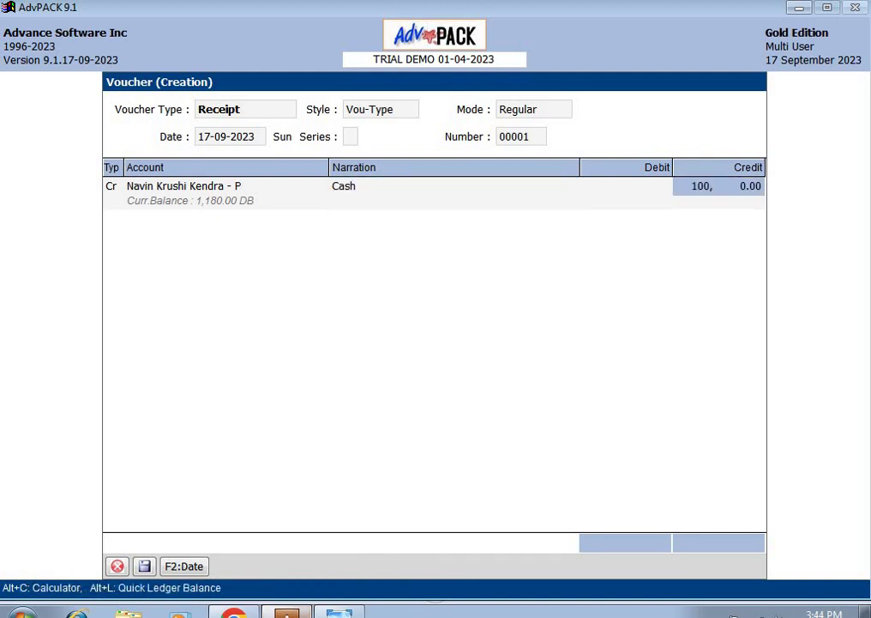
key("Return")
key("Return")
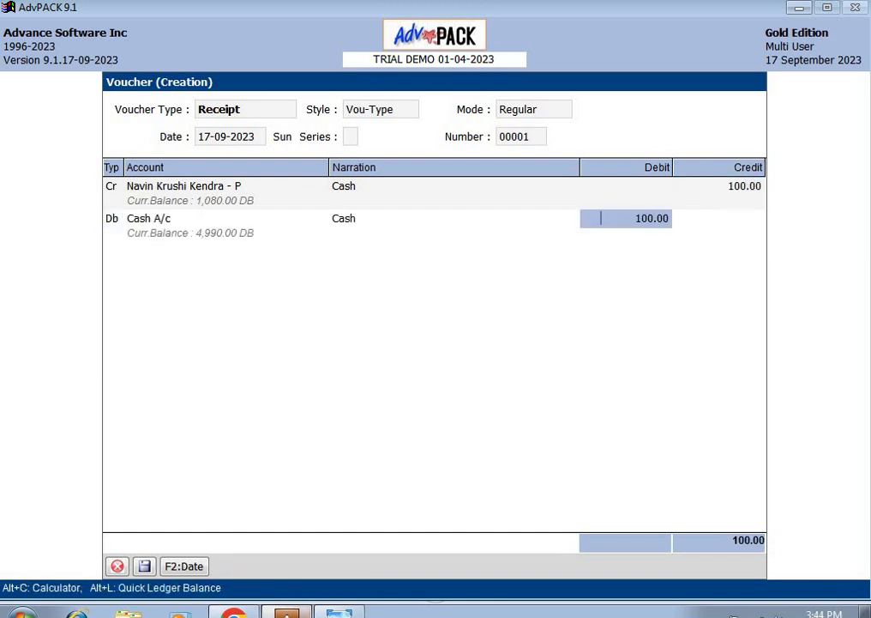
key("Return")
key("Return")
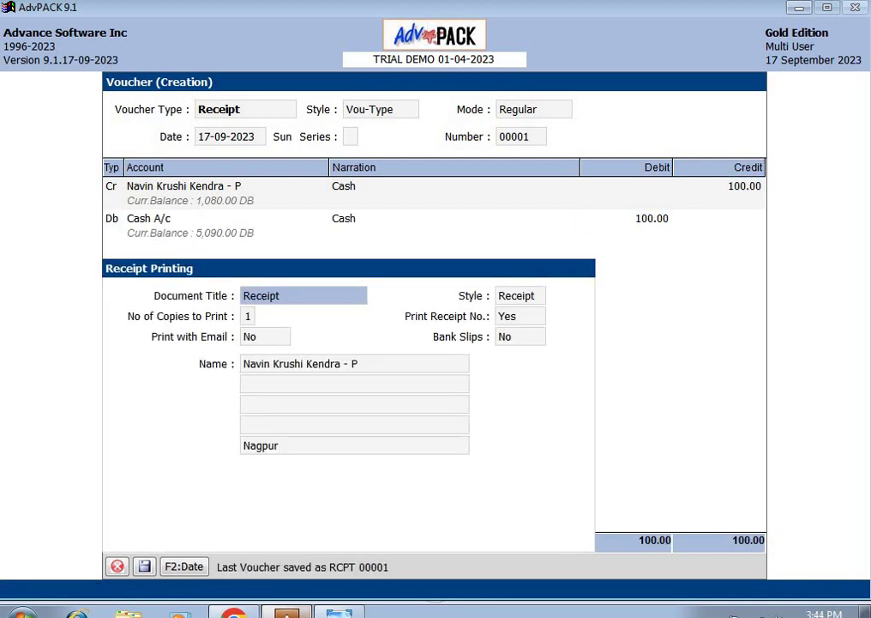
key("Return")
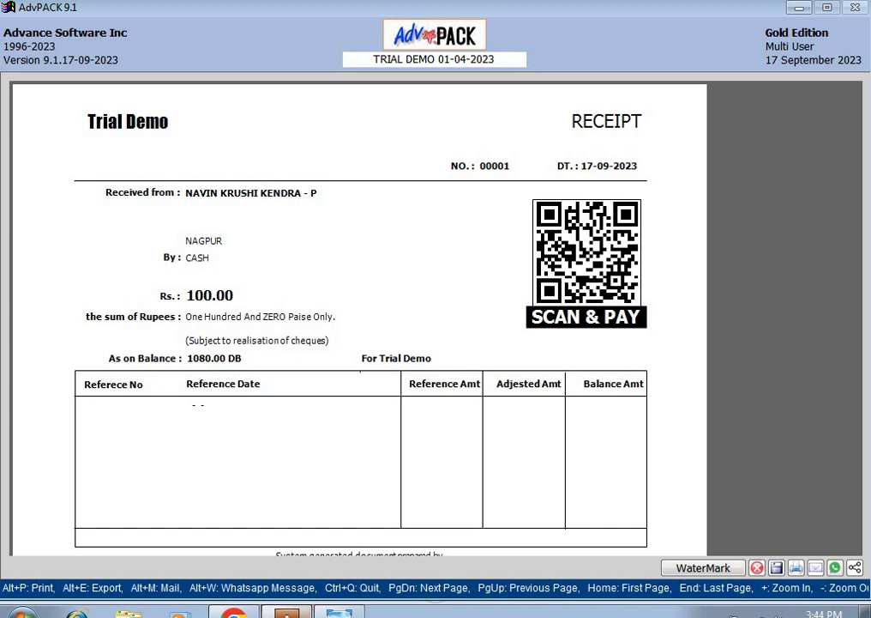
Step: Set the receipt's sharing to Whatsapp, accepting the share name and the customer's mobile number
key("alt+s")
key("Down")
key("Down")
key("Up")
key("Up")
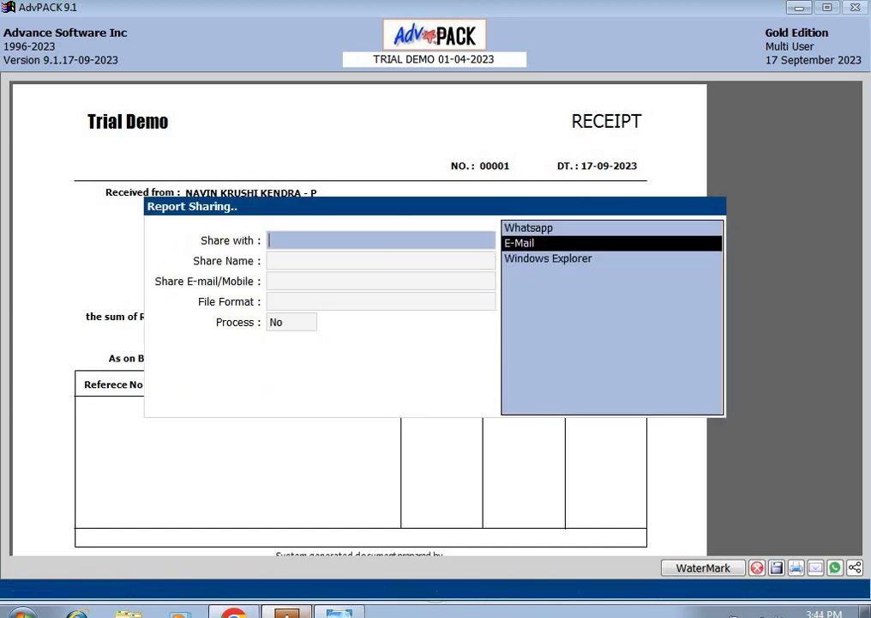
key("Down")
key("Up")
key("Down")
key("Up")
key("Return")
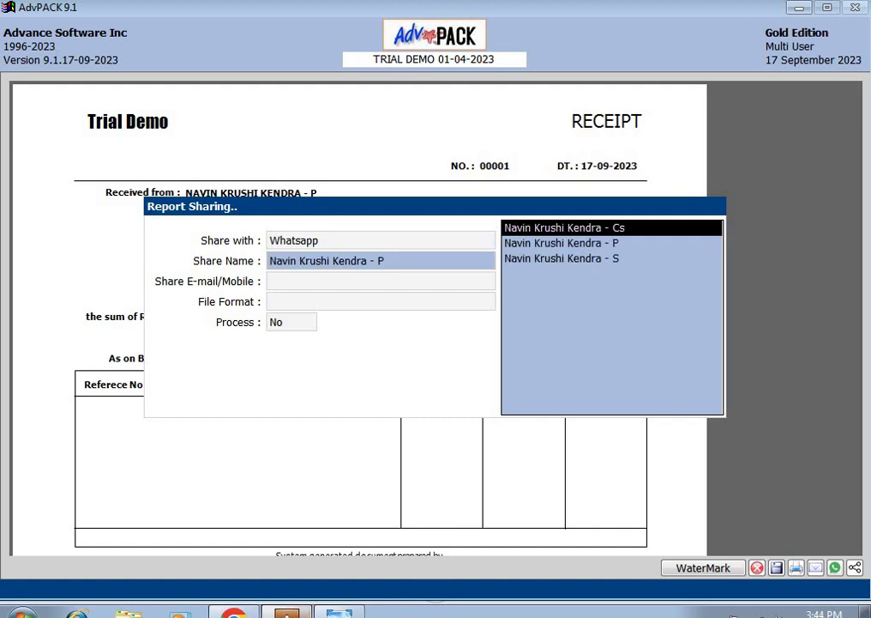
key("Return")
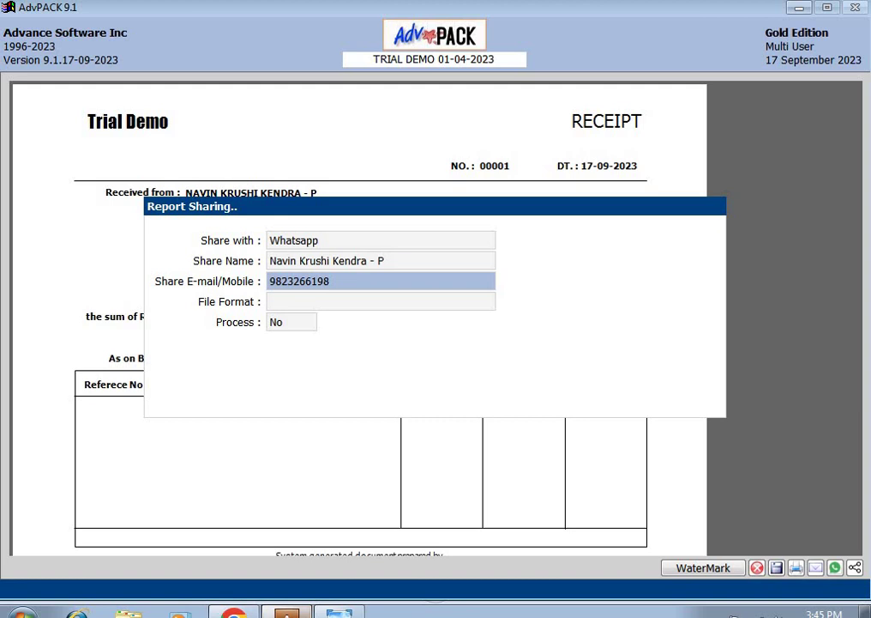
key("Escape")
key("Escape")
Step: Share the receipt to Windows Explorer as Jpeg (Image), process it and drag the image out
key("Down")
key("Down")
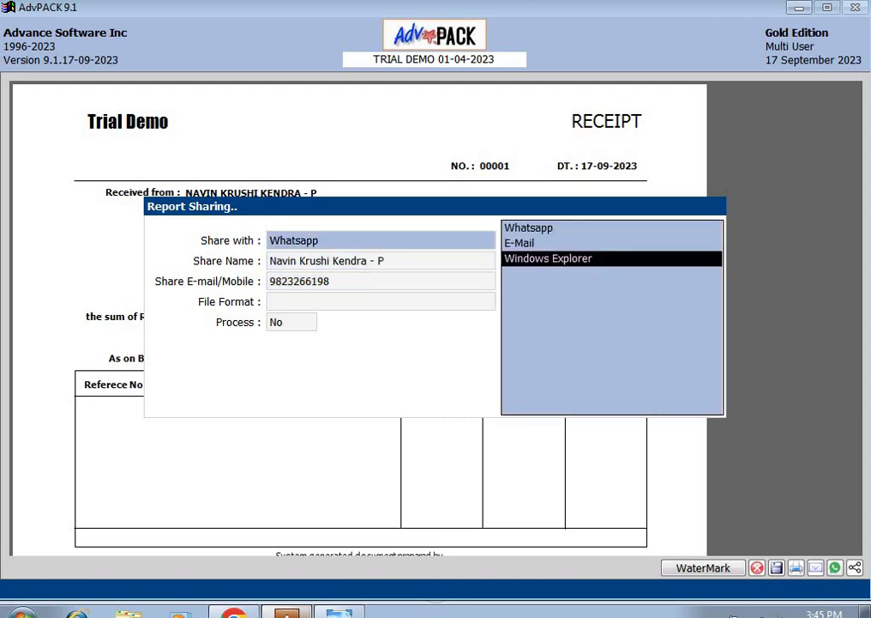
key("Return")
key("Down")
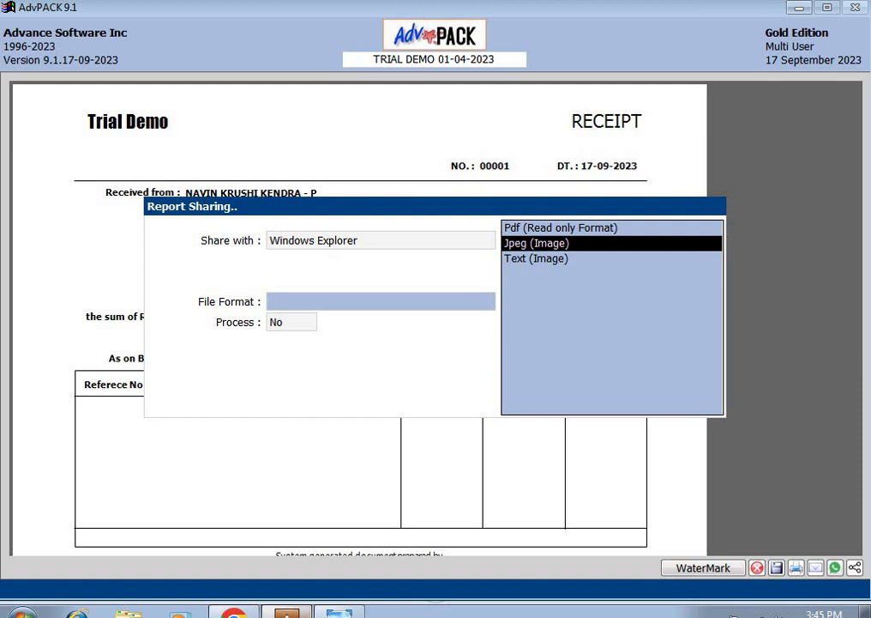
key("Up")
key("Down")
key("Down")
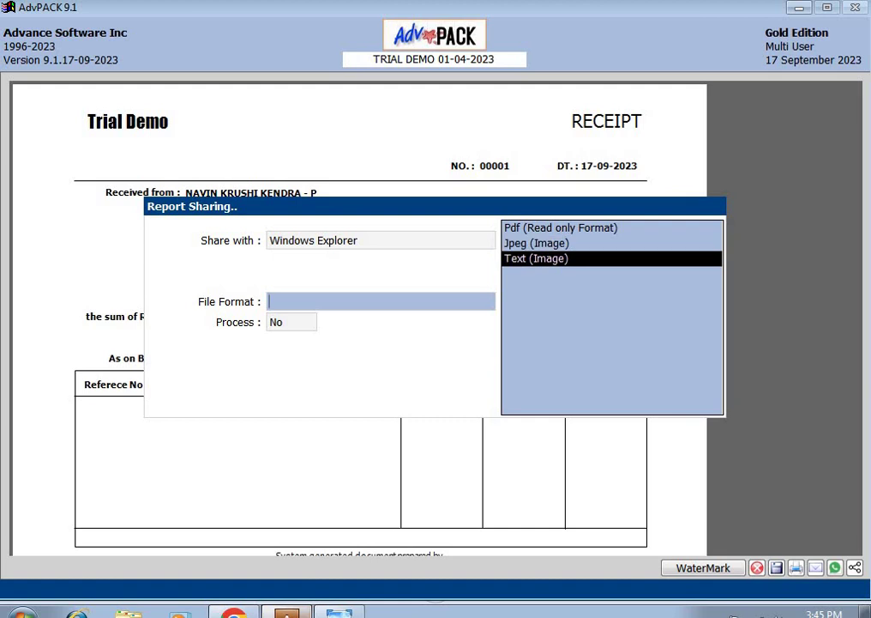
key("Up")
key("Return")
key("y")
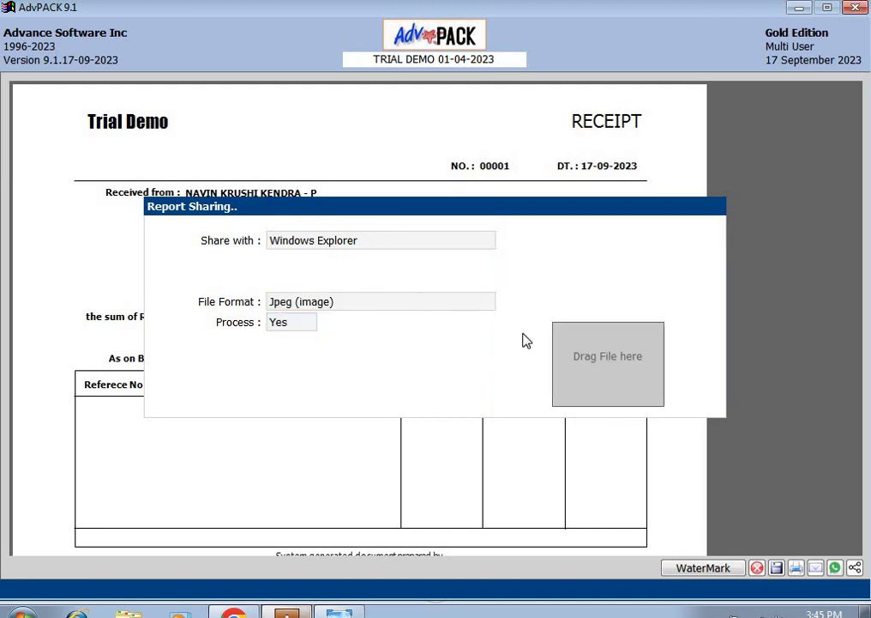
left_click_drag(580, 344, 576, 383)
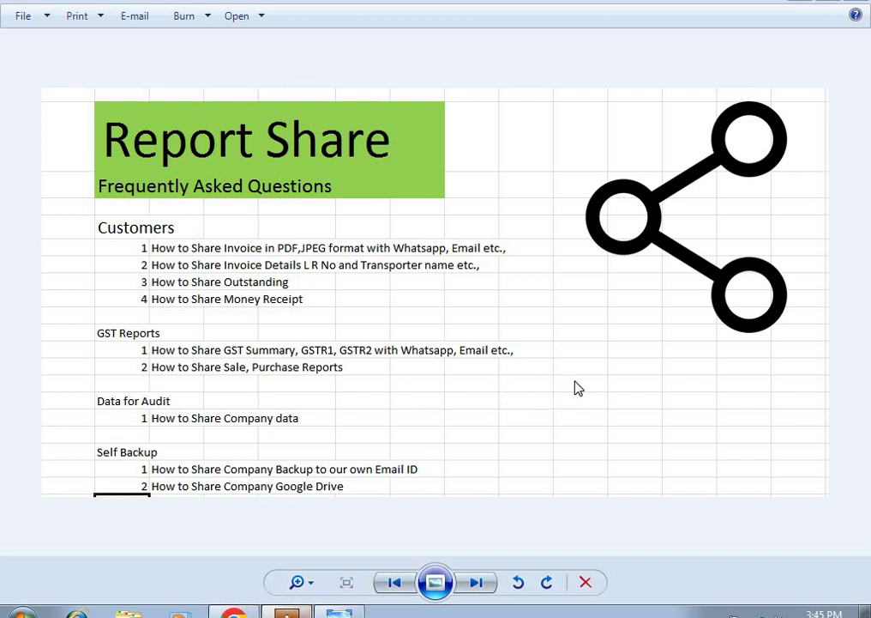
left_click(233, 614)
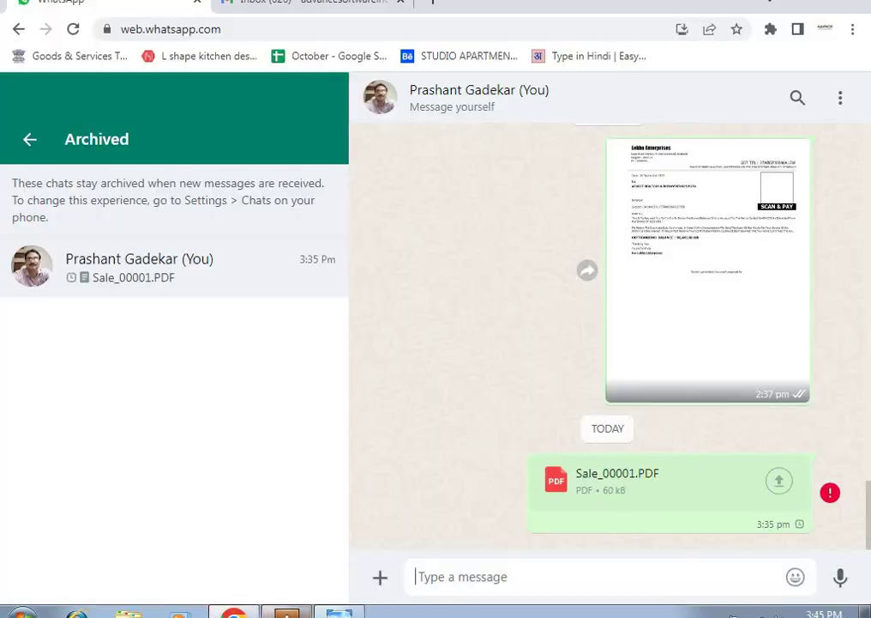
left_click(286, 612)
Step: Re-share the receipt to Windows Explorer as a Jpeg (image) file with Process set to Yes
key("alt+s")
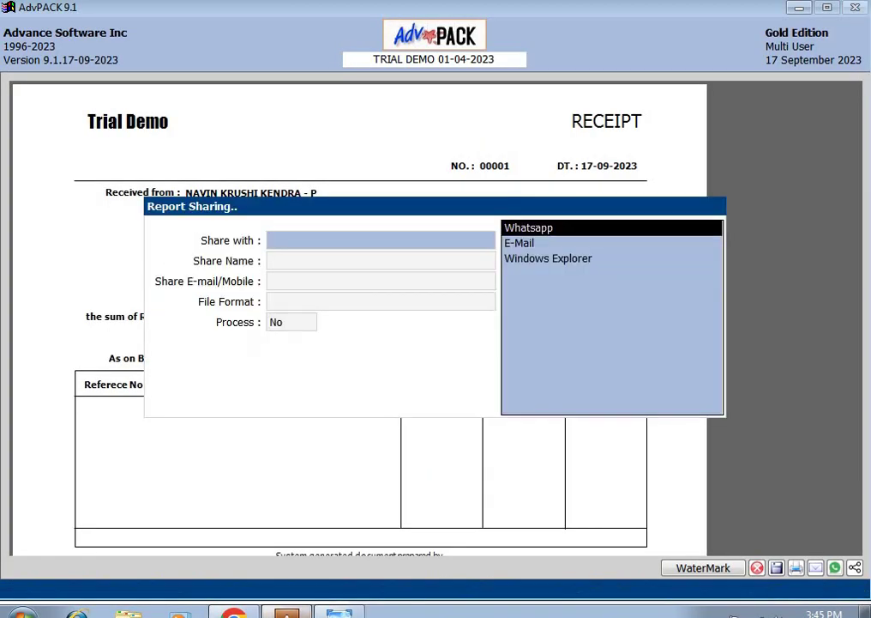
key("Down")
key("Down")
key("Return")
key("Down")
key("Down")
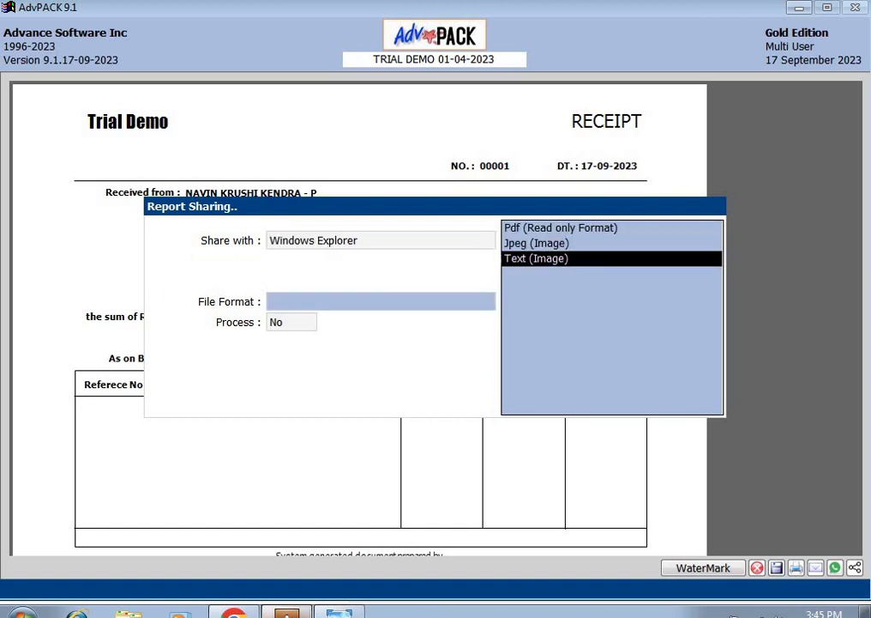
key("Up")
key("Return")
key("y")
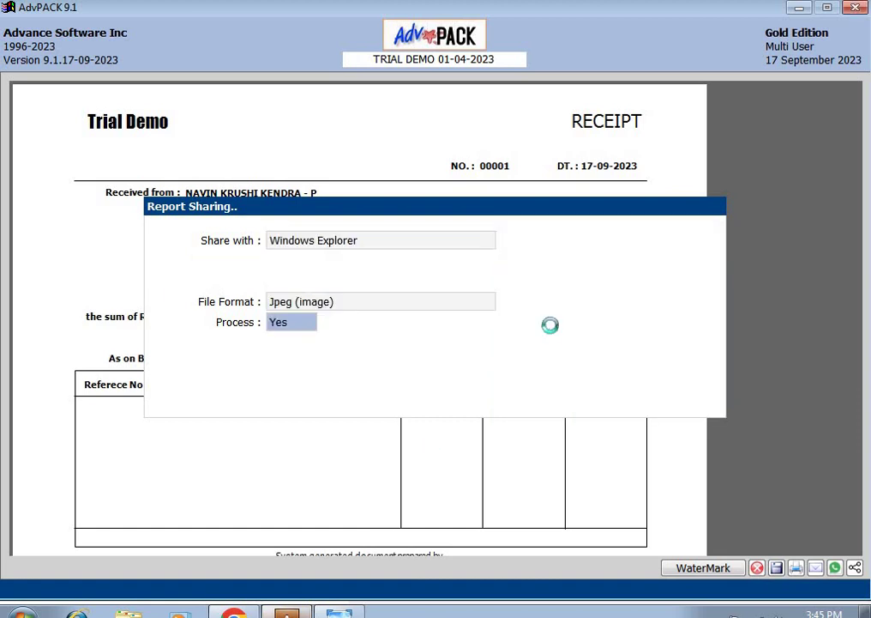
Step: Drop the receipt image into the WhatsApp chat, send it, and bring up the Report Share FAQ image
left_click_drag(562, 382, 716, 347)
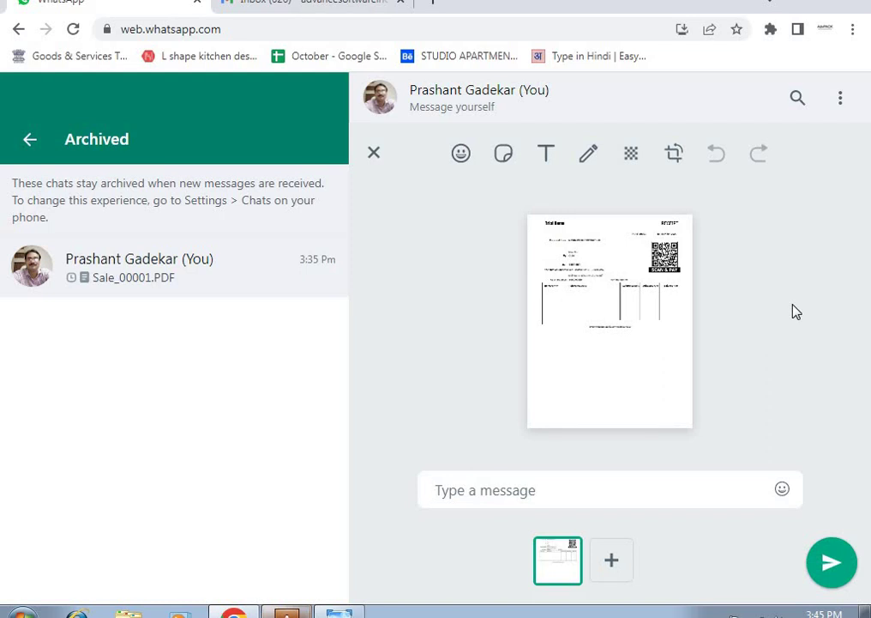
key("Return")
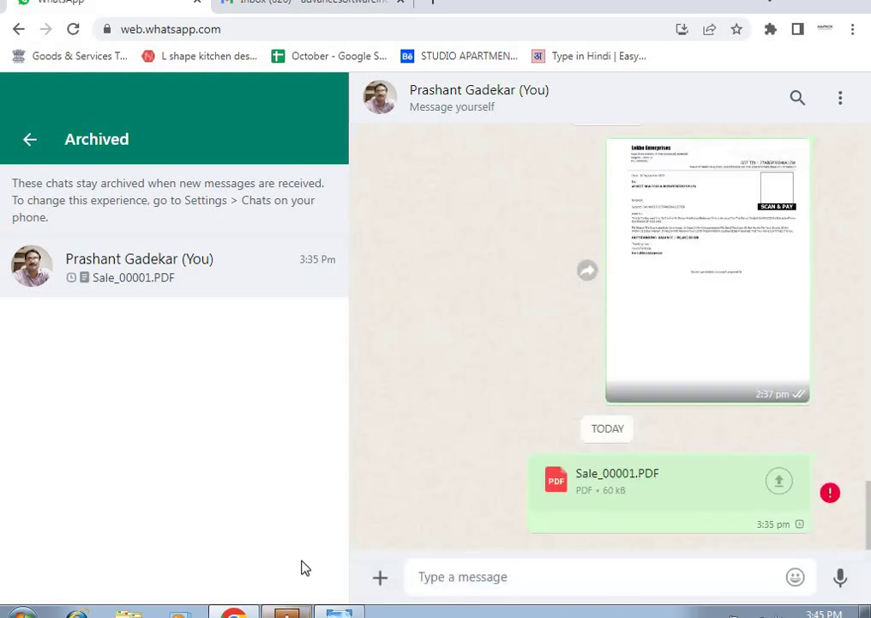
left_click(333, 611)
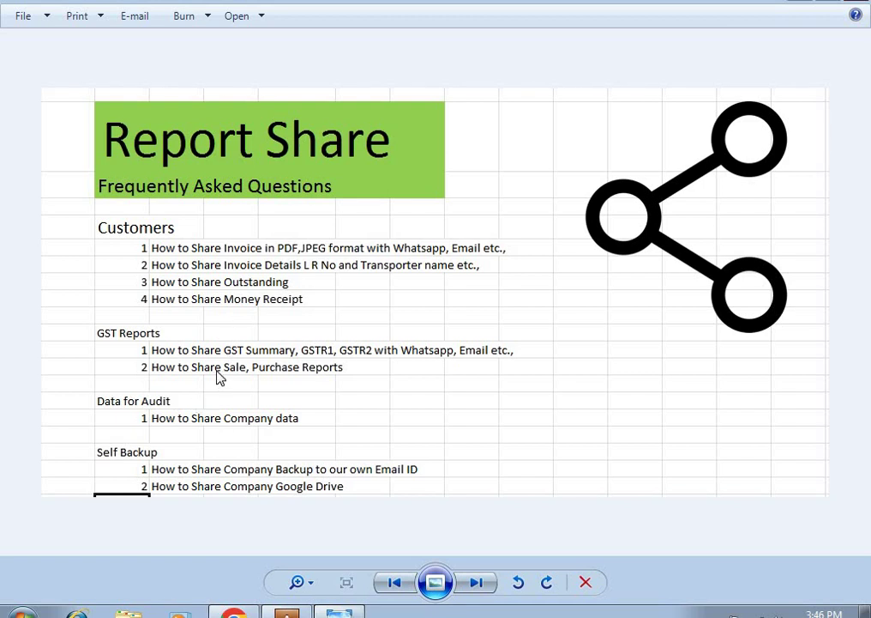
Step: Remove the recipient and Sale_00001.PDF from the Gmail draft, then close AdvPACK's receipt print preview
left_click(286, 611)
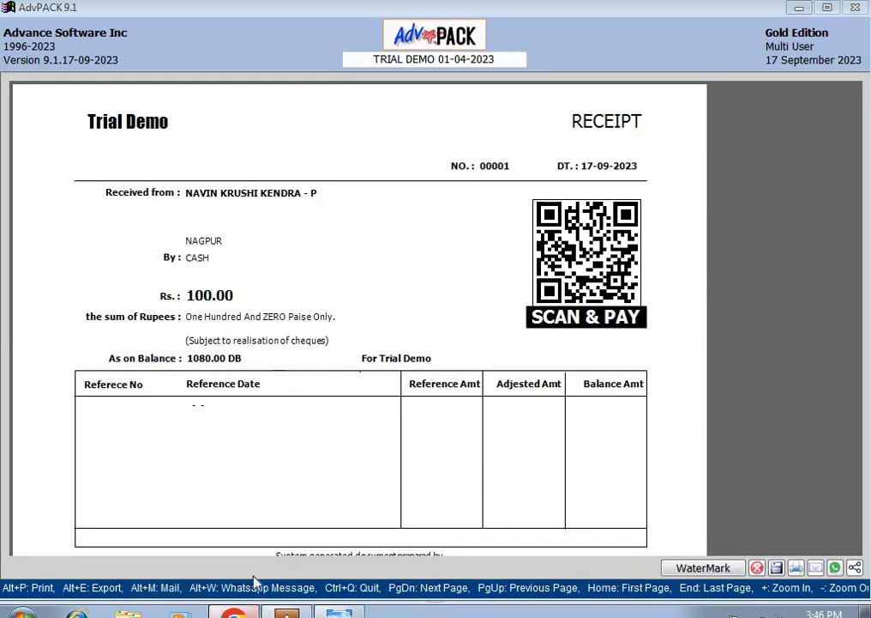
left_click(233, 611)
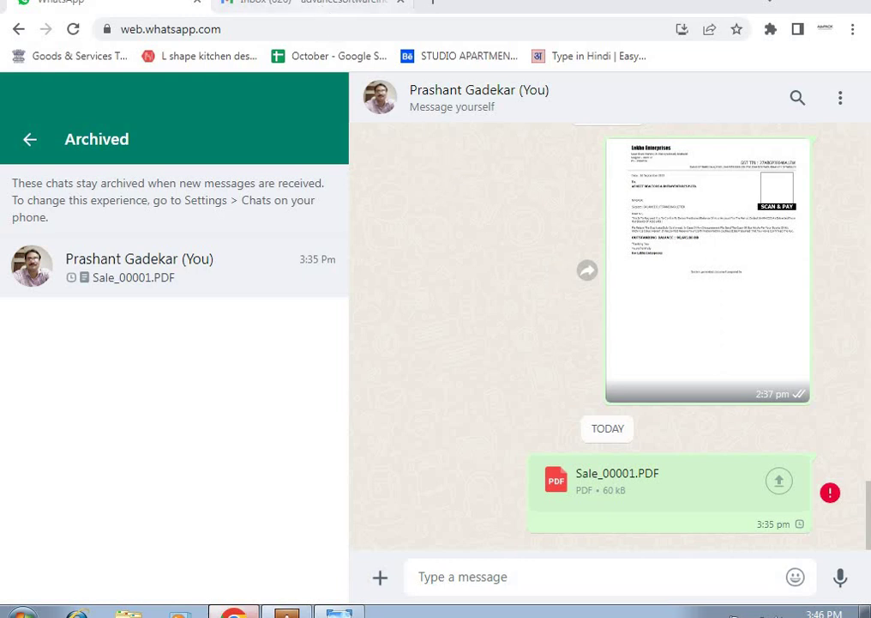
left_click(313, 3)
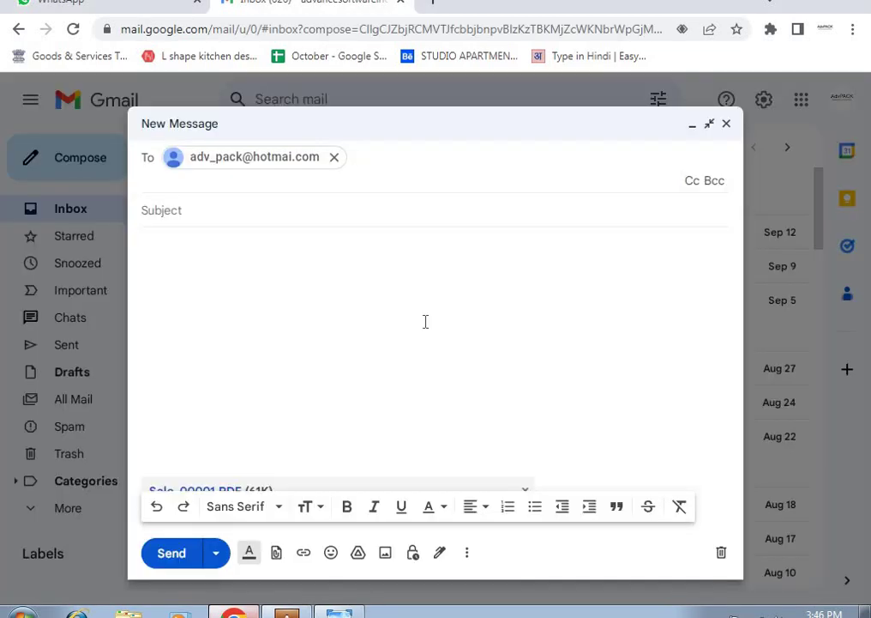
key("BackSpace")
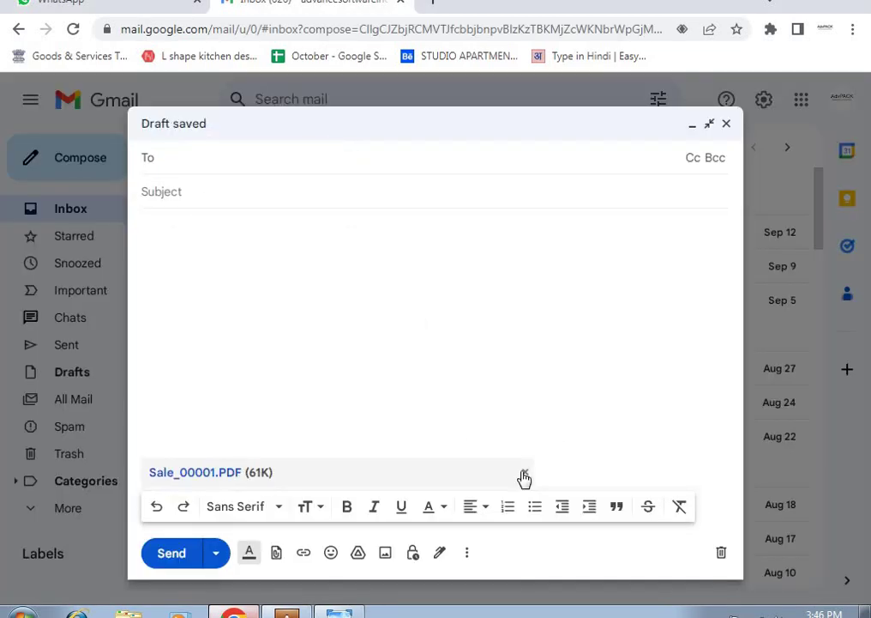
left_click(524, 472)
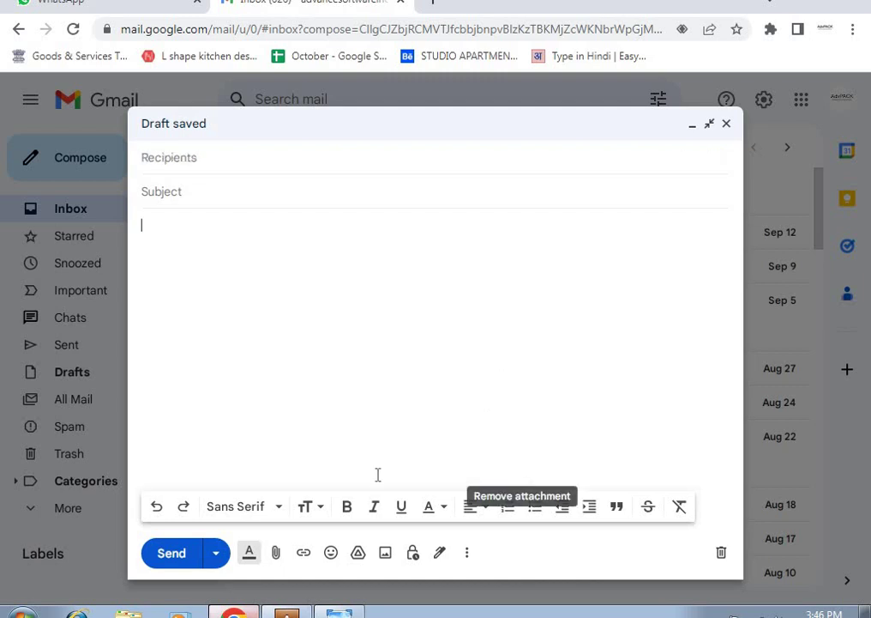
left_click(292, 613)
key("Escape")
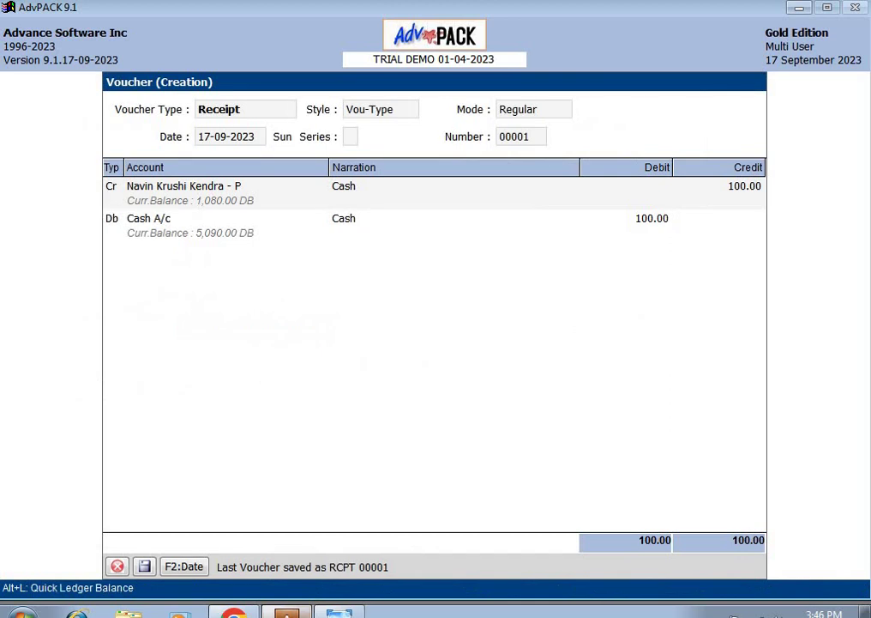
Step: Quit the receipt voucher entry and return to Admin's Gateway
key("Escape")
key("y")
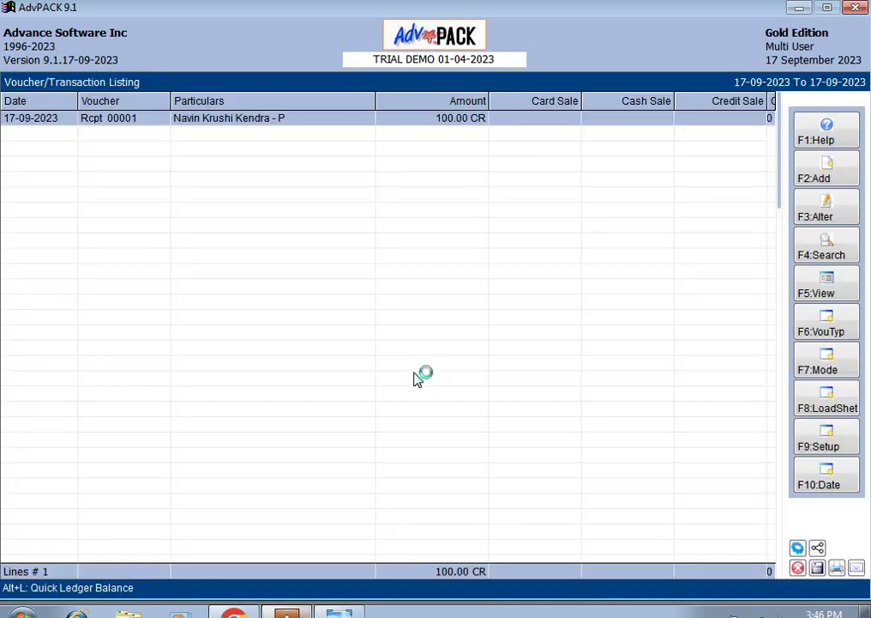
key("Escape")
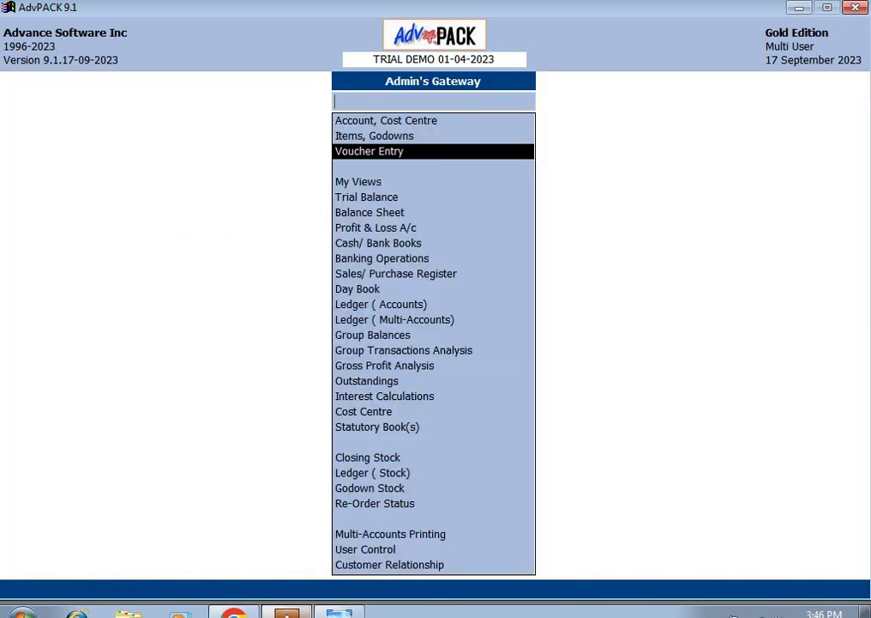
Step: Open the August 2023 Gst Summary from Statutory Book(s) and bring up Report Sharing
type("s")
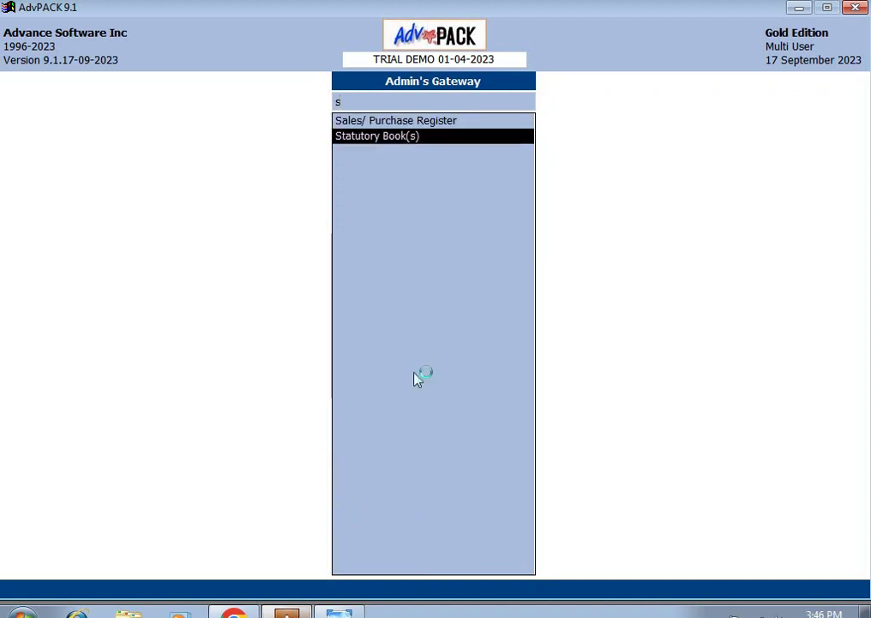
key("Return")
key("Return")
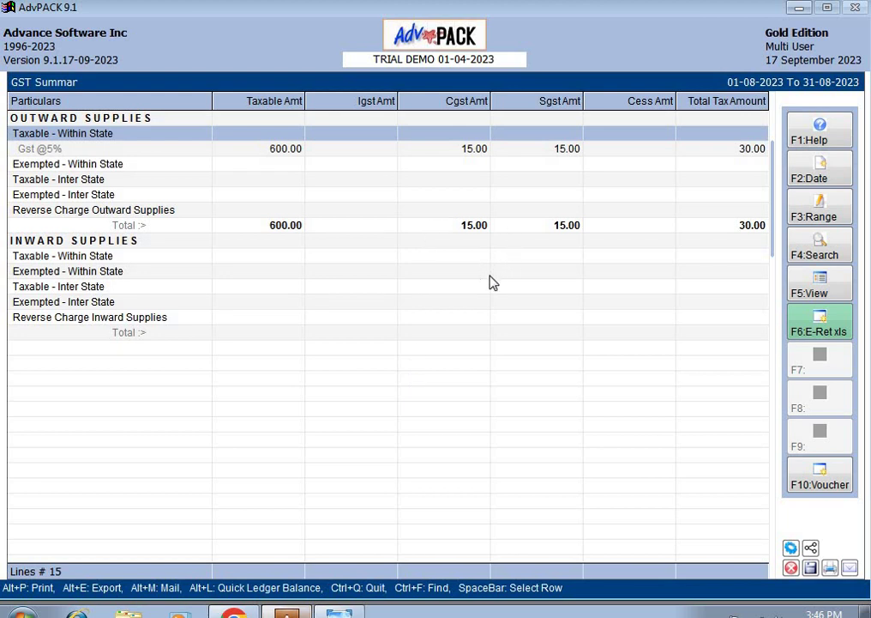
key("F6")
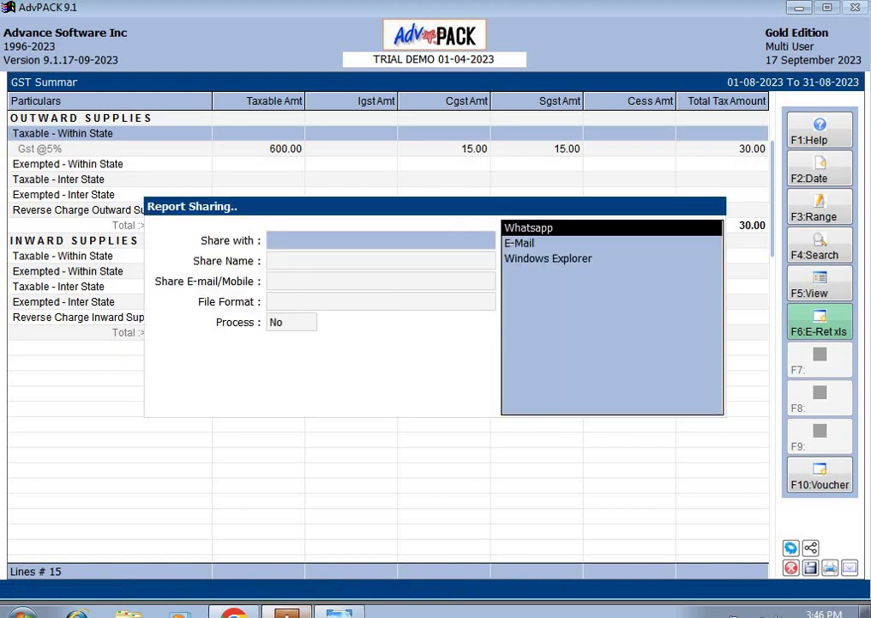
Step: Choose E-Mail sharing with share name 'tax accountant' and enter the recipient's e-mail address
key("Down")
key("Return")
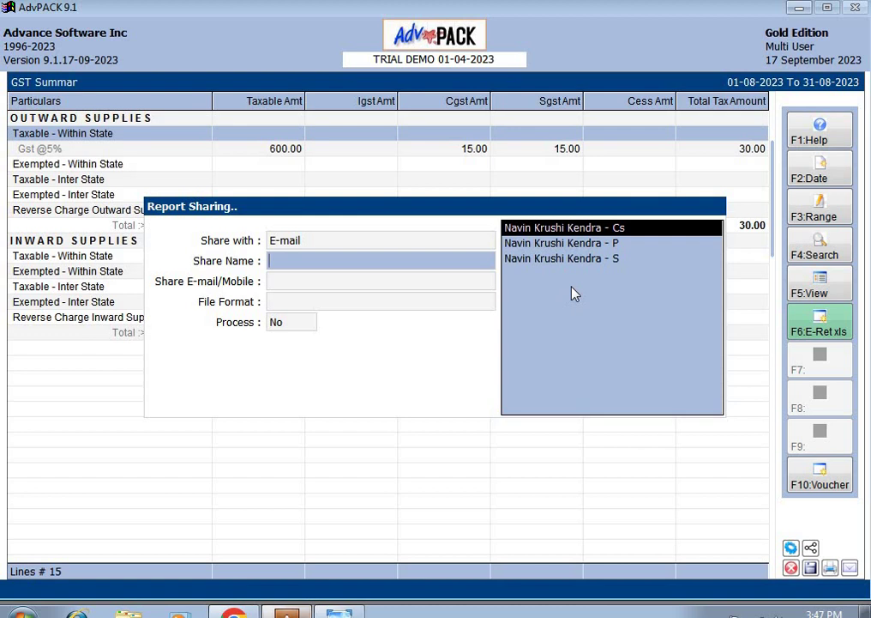
type("ta")
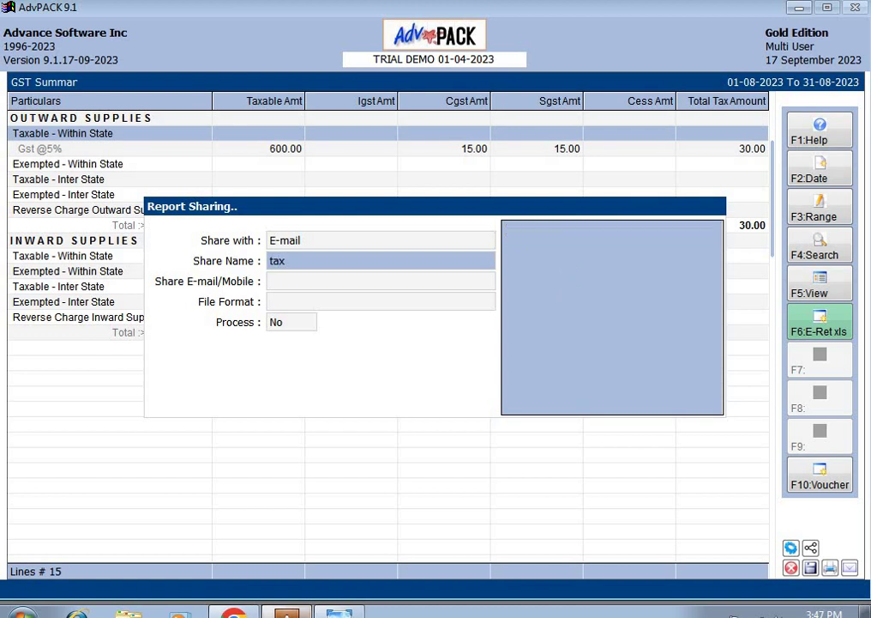
type("x accountant")
key("Return")
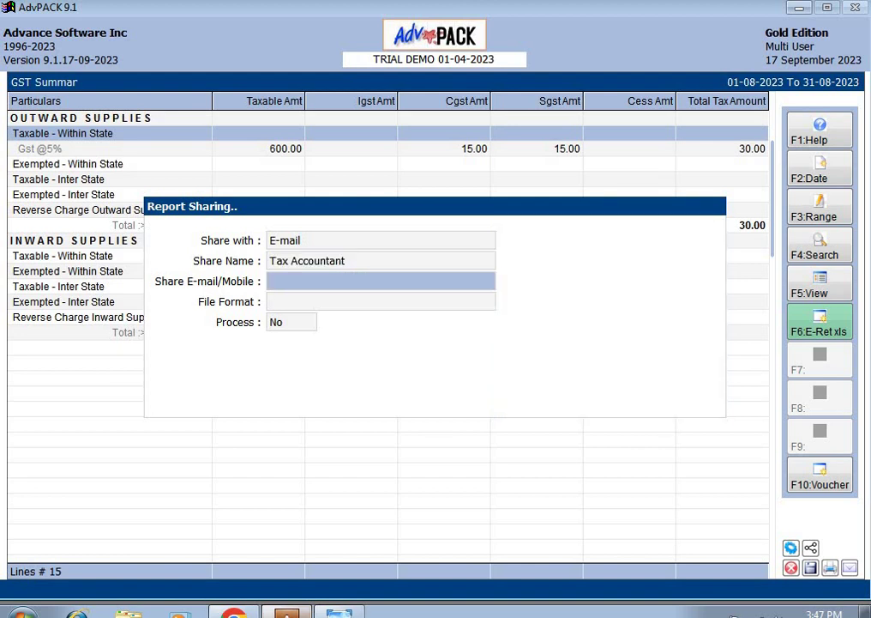
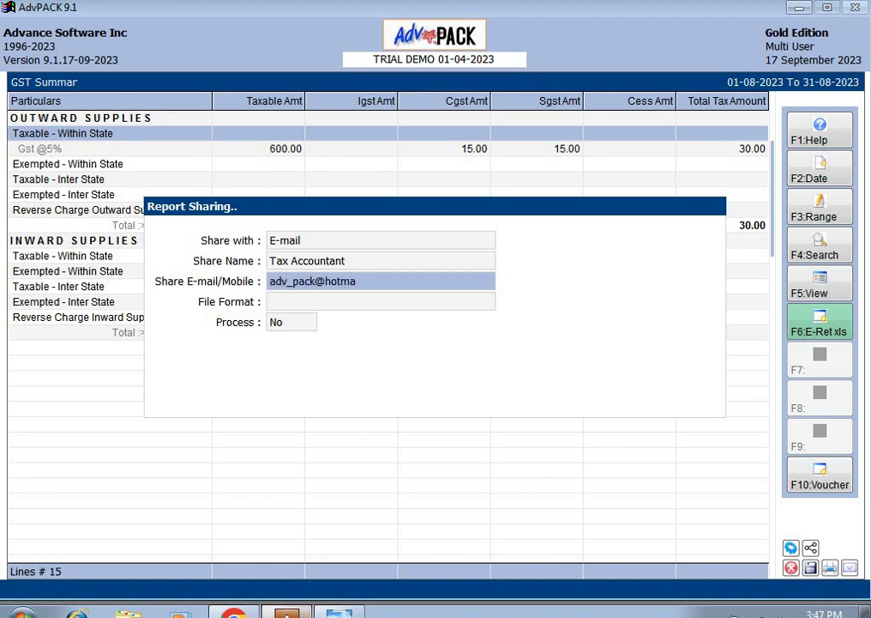
key("Return")
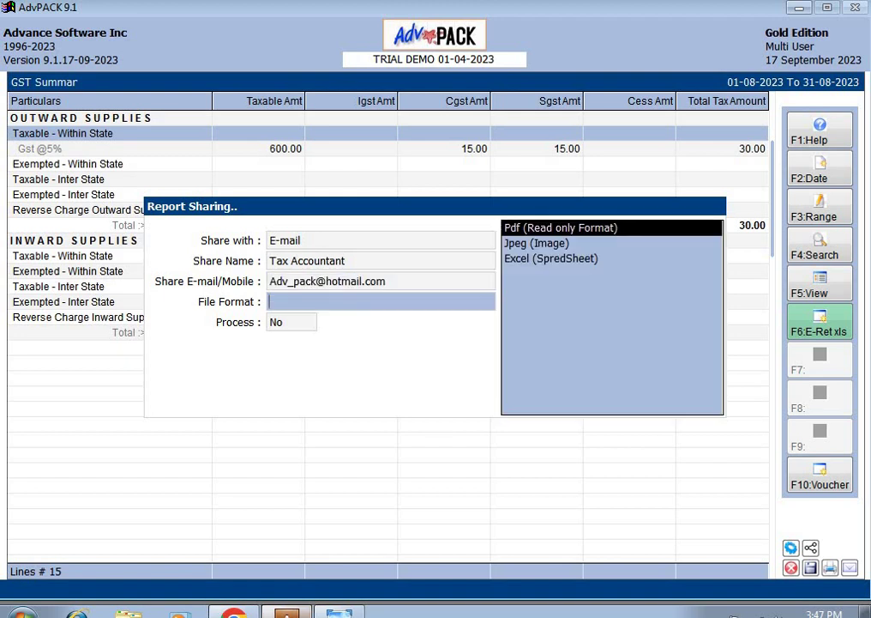
Step: Pick Excel (SpredSheet) format, set Process to Yes, and drag the generated file toward Gmail
key("Down")
key("Down")
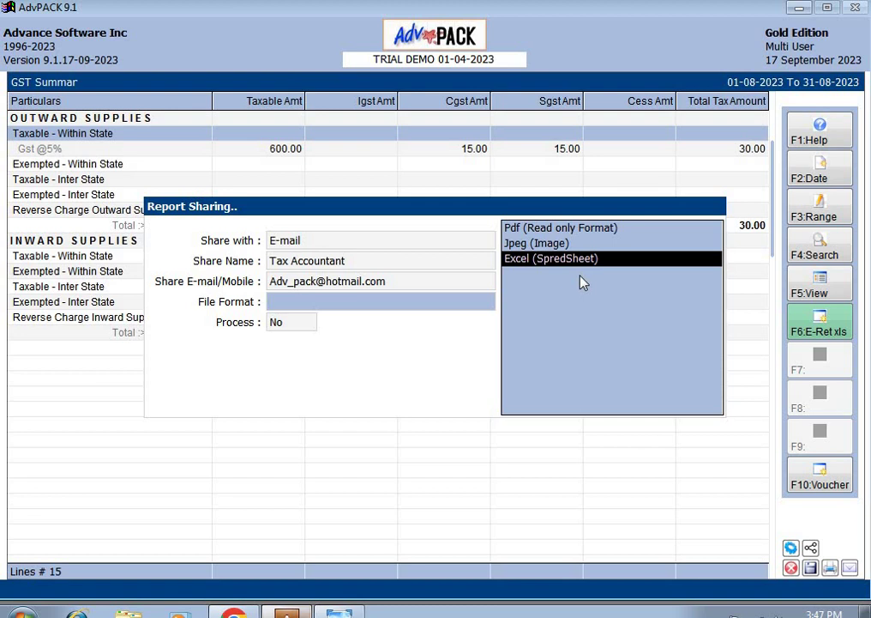
key("Return")
key("y")
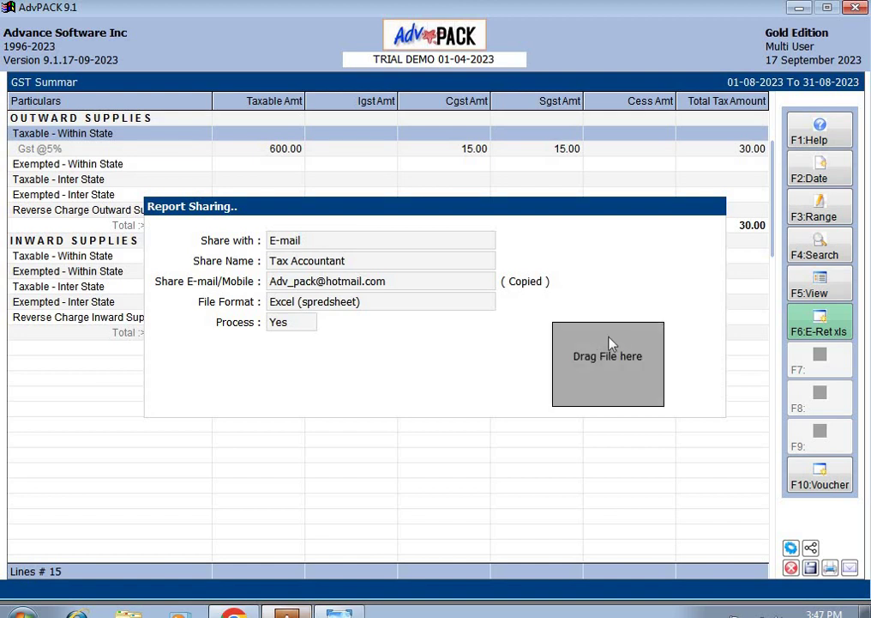
left_click_drag(611, 343, 588, 359)
Step: Drop Gst_summary.XLS into the Gmail message, then switch back to AdvPACK and close GST Summary
left_click_drag(529, 375, 445, 361)
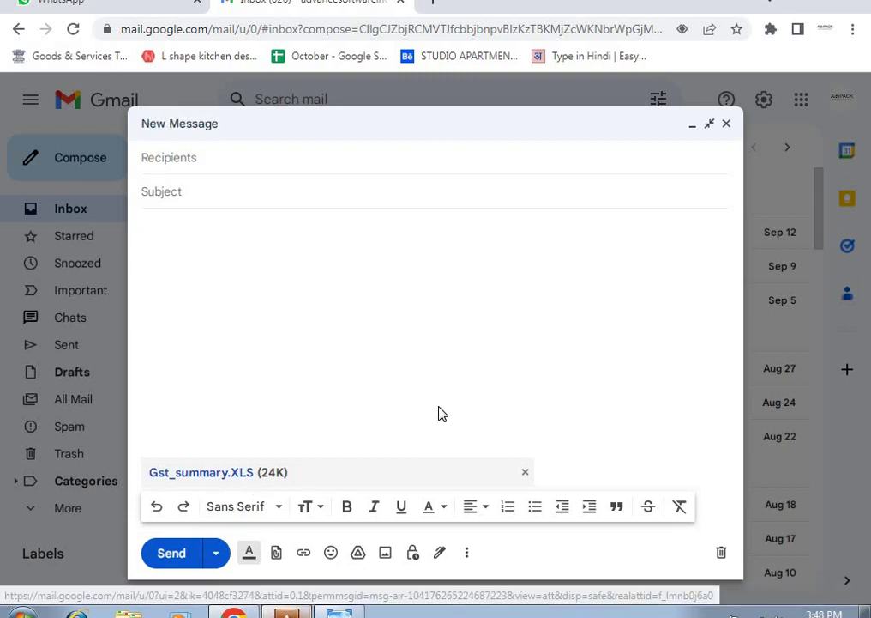
key("alt+Tab")
key("Escape")
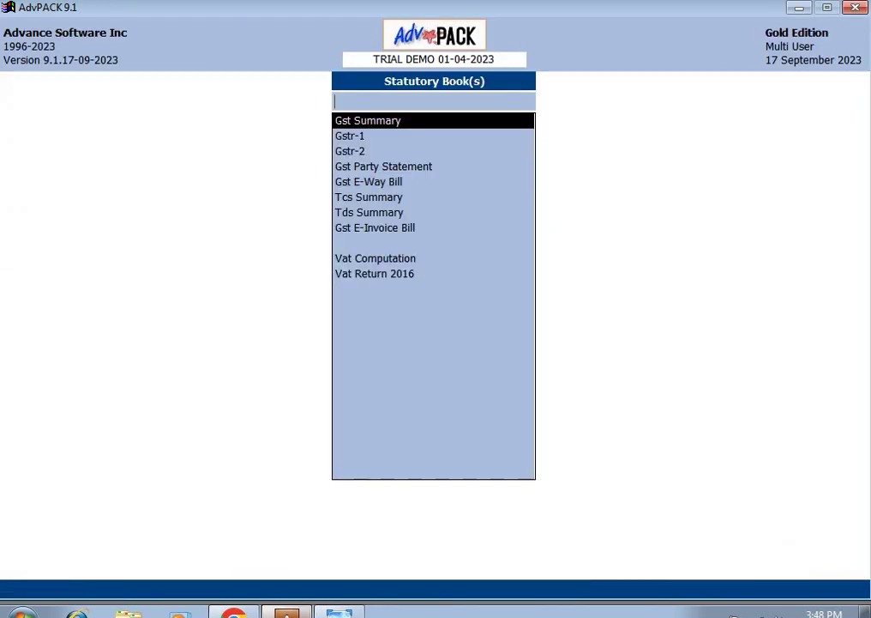
Step: Open GSTR-1 and set up e-mail sharing with share name 'Qwerlir' and the recipient's address
key("Down")
key("Return")
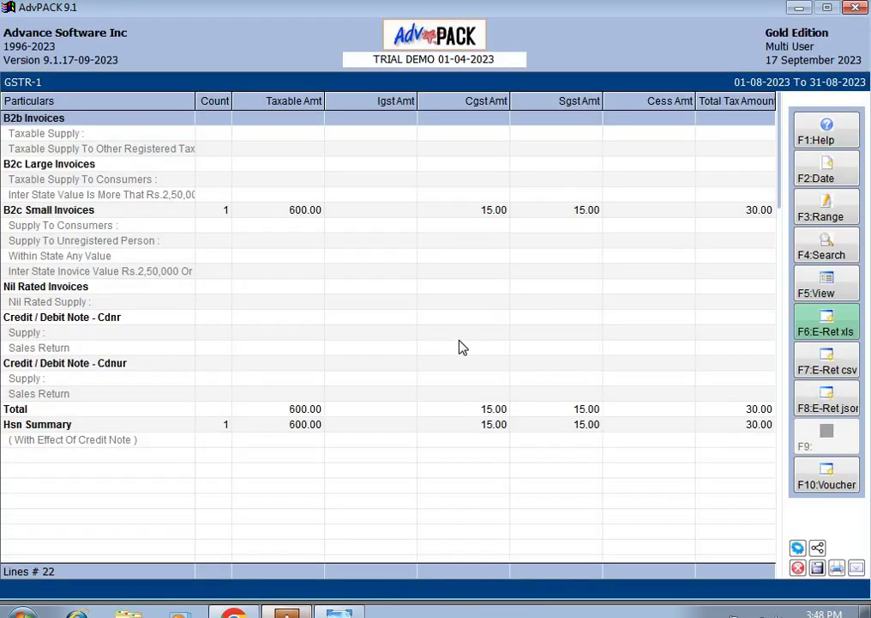
key("F6")
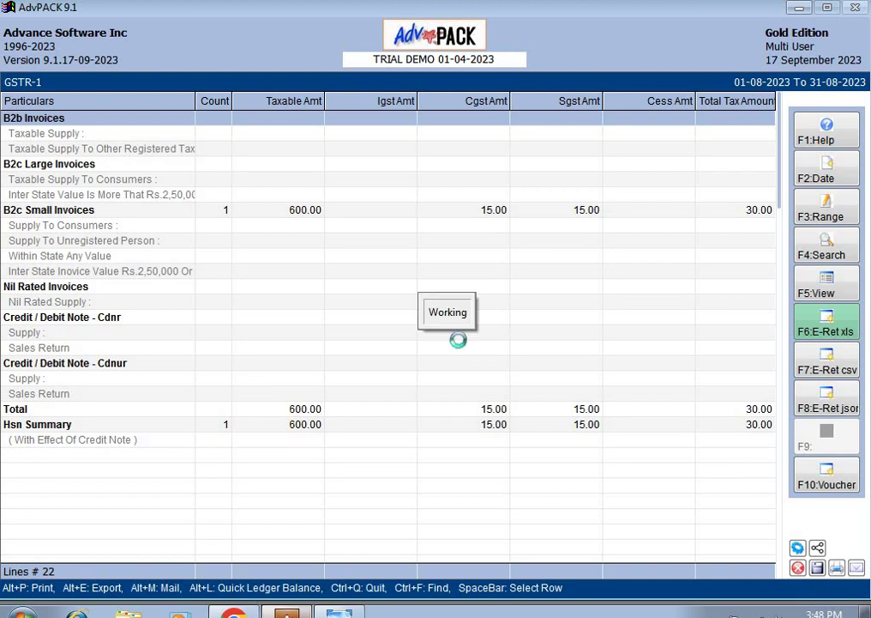
key("Down")
key("Down")
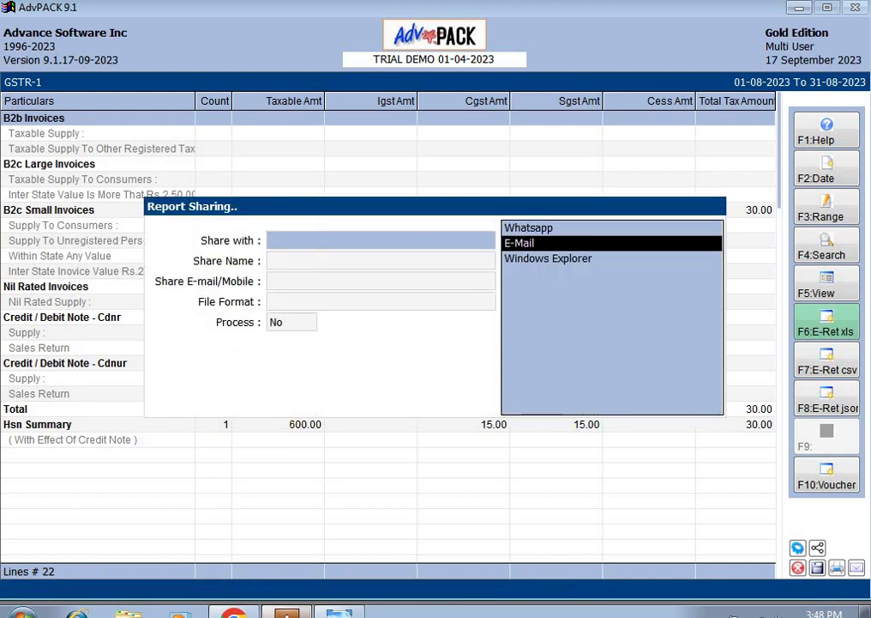
key("Down")
key("Down")
key("Return")
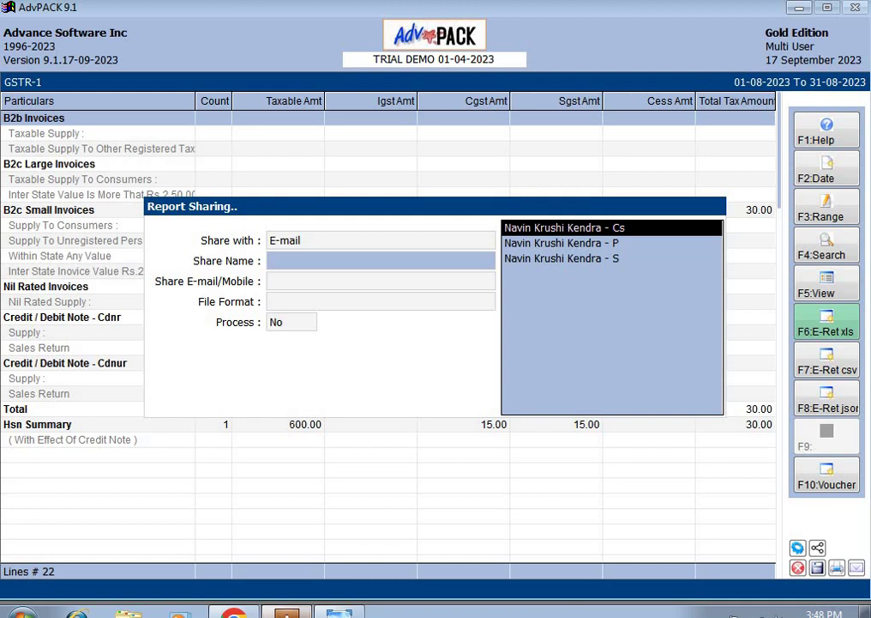
type("Qwerlir")
key("Return")
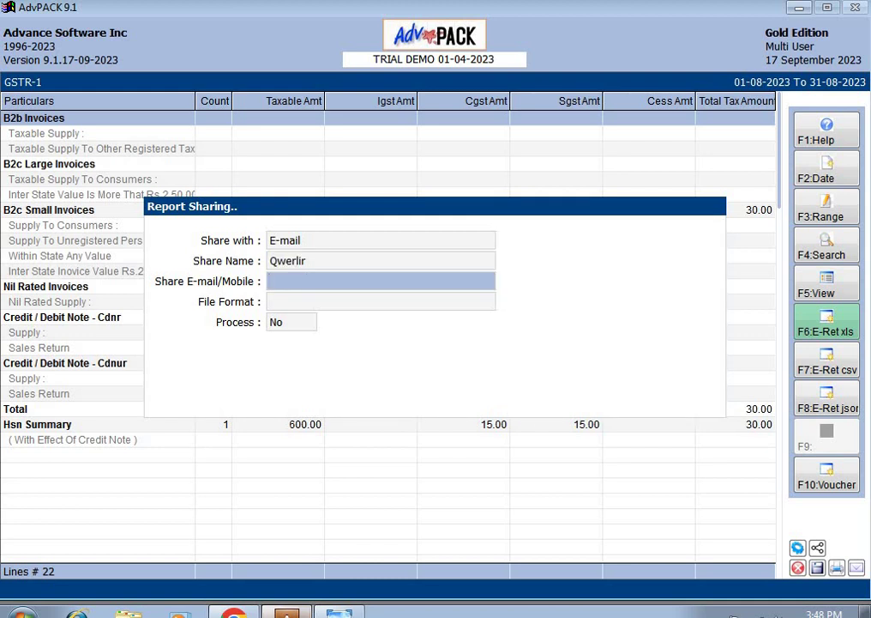
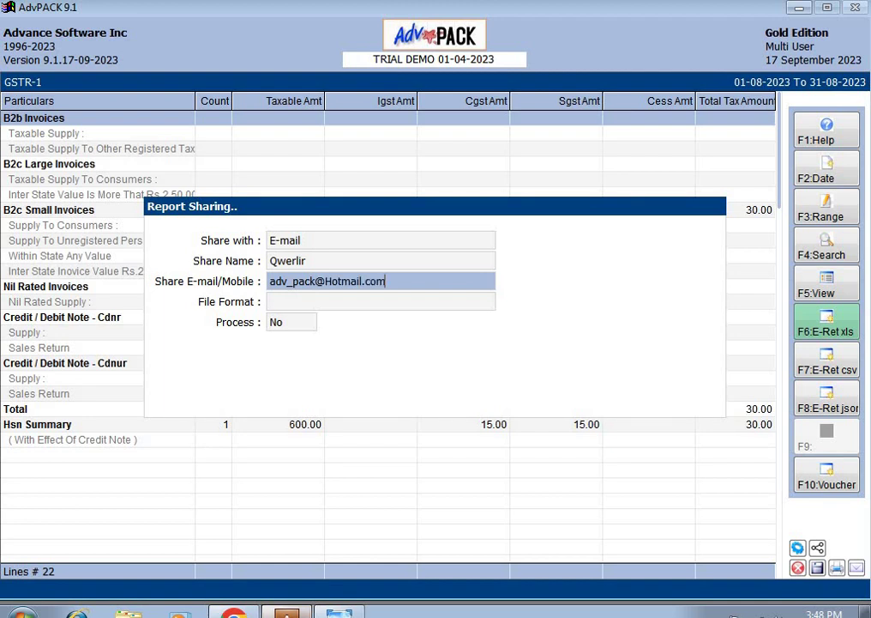
key("Return")
Step: Generate GSTR-1 as an Excel spreadsheet, drag it into the Gmail message, and close the report
key("Down")
key("Down")
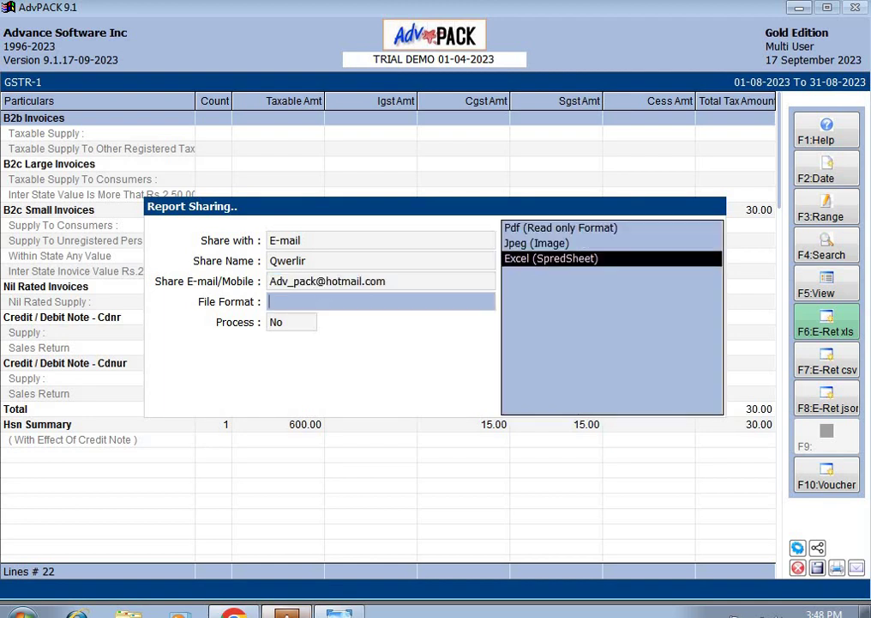
key("Return")
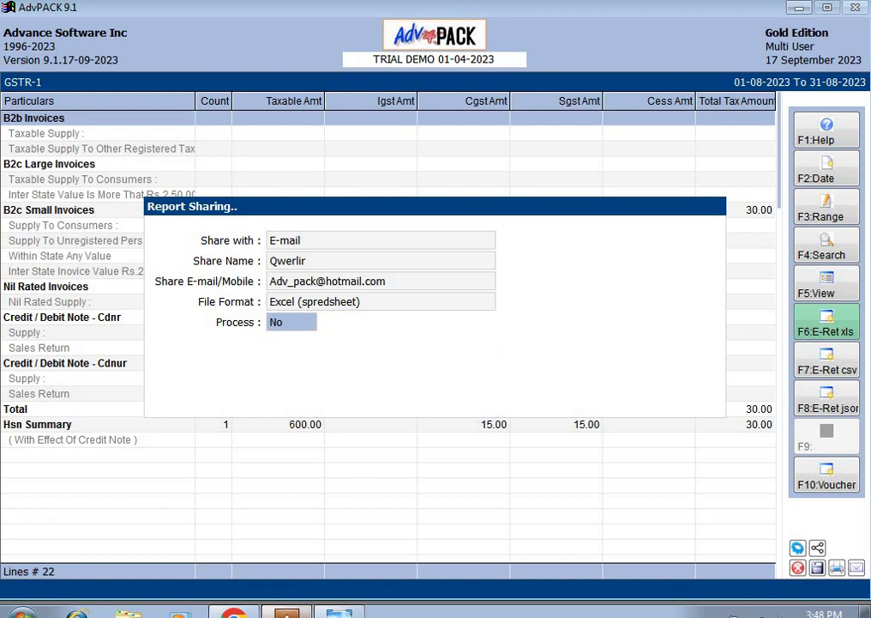
key("y")
key("Return")
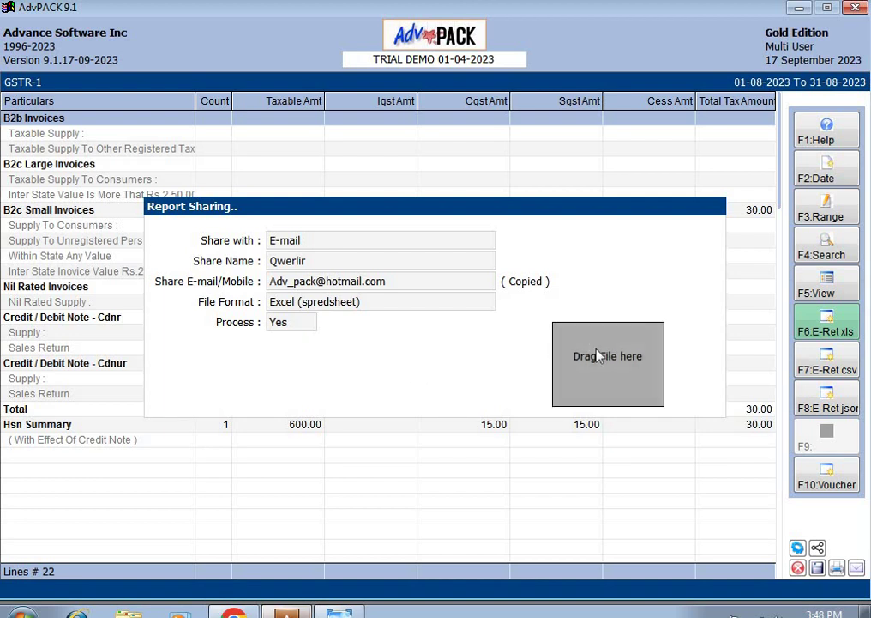
left_click_drag(603, 361, 397, 335)
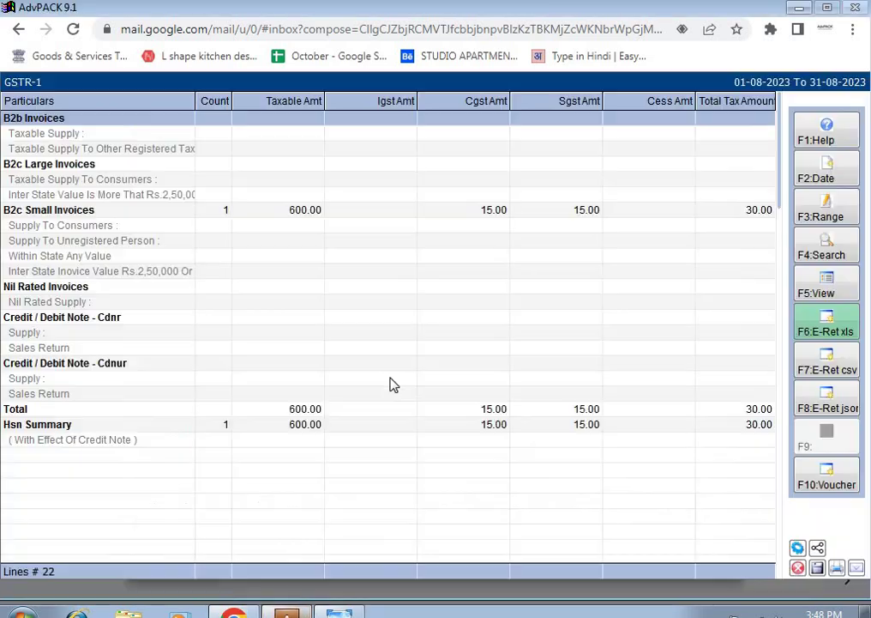
key("Escape")
Step: Open GSTR-2 and start e-mail sharing with share name 'asdf'
key("Down")
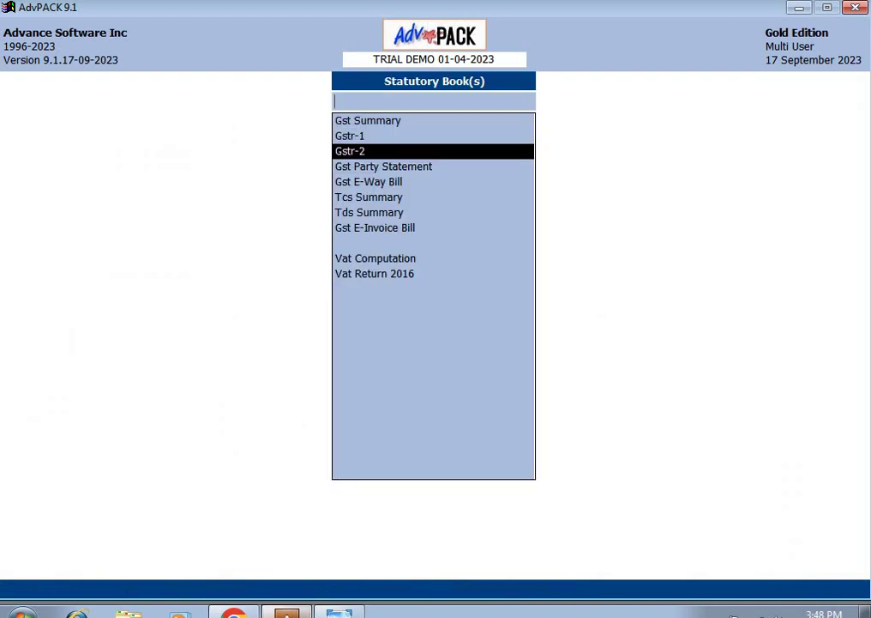
key("Return")
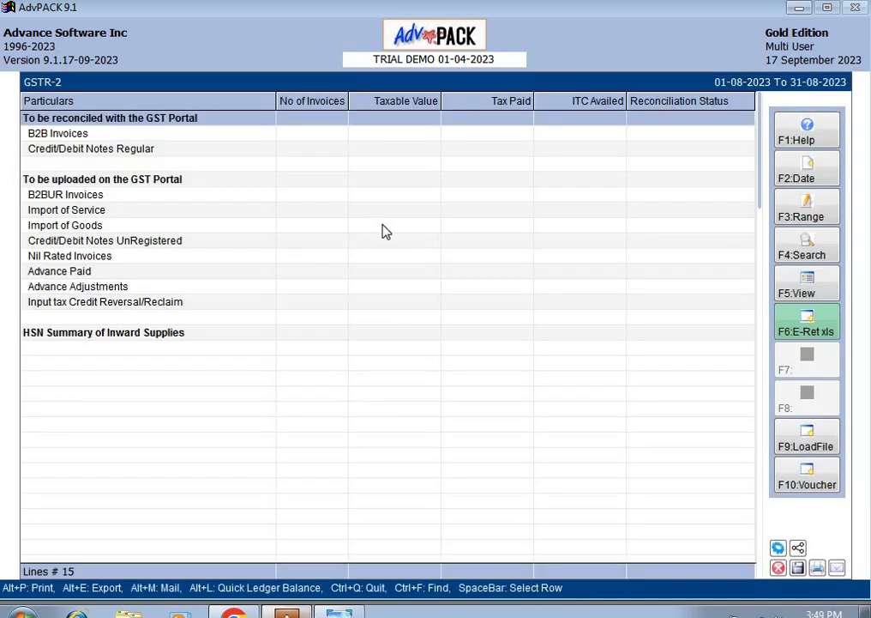
key("alt+m")
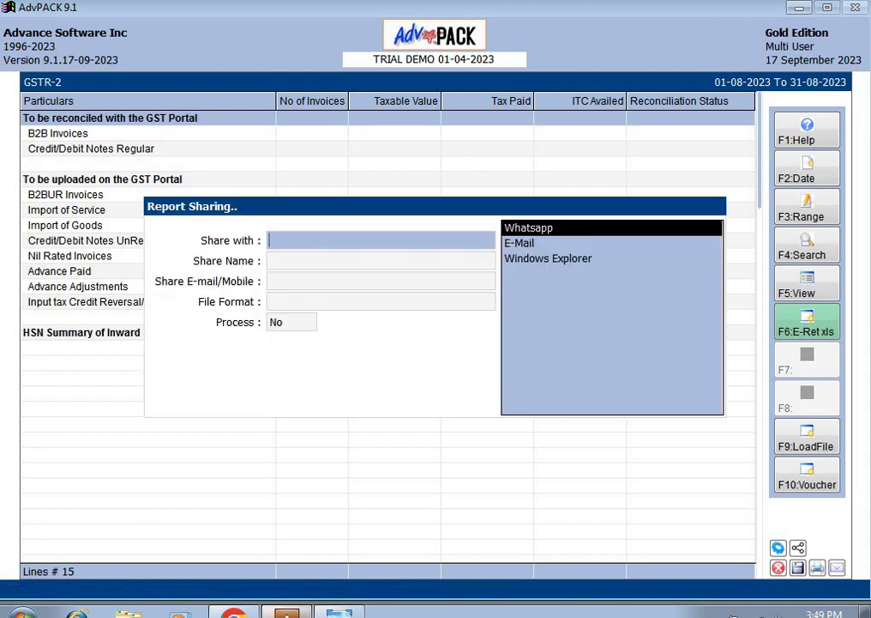
key("Down")
key("Return")
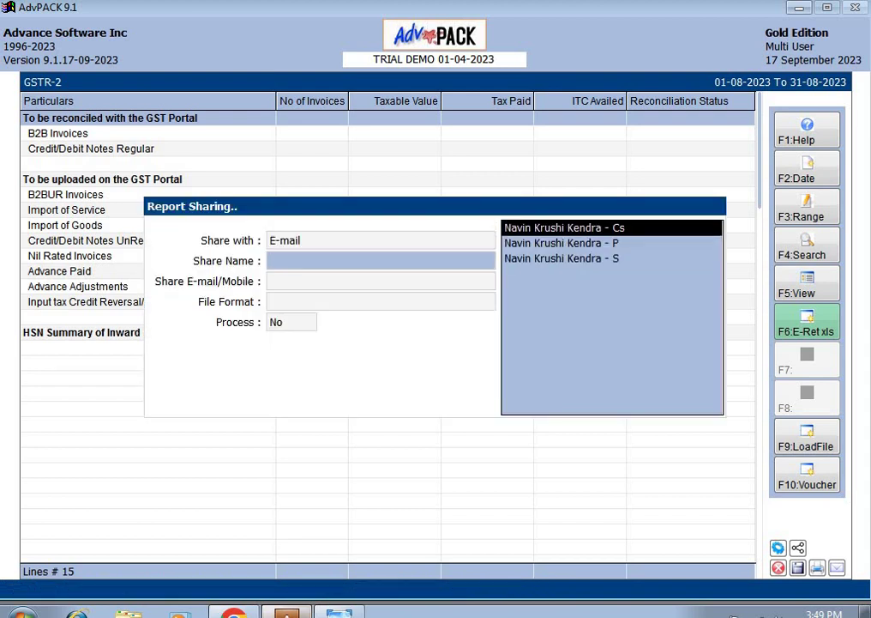
type("asdf")
key("Return")
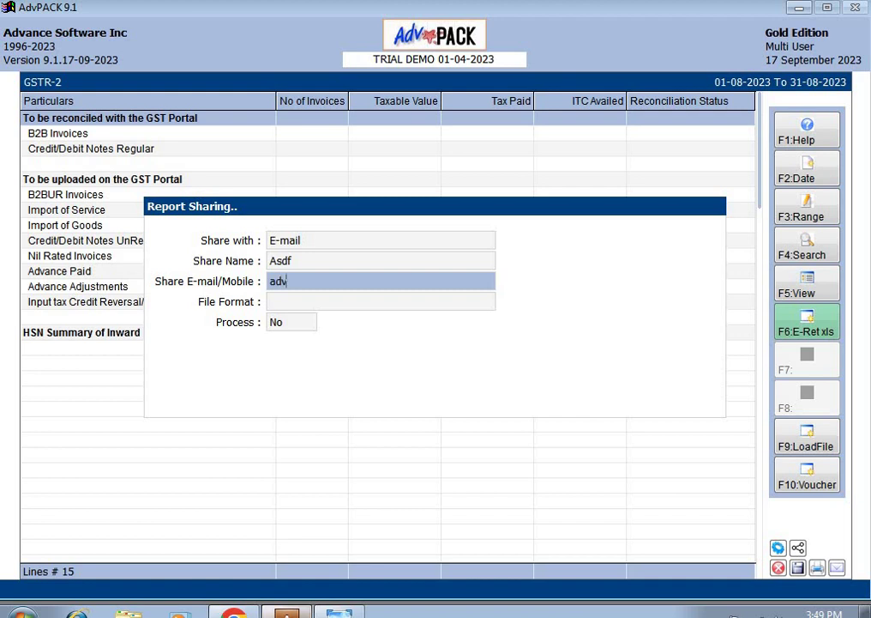
Step: Enter the recipient's address, generate GSTR-2 as Excel, and drag the file into Gmail
key("Return")
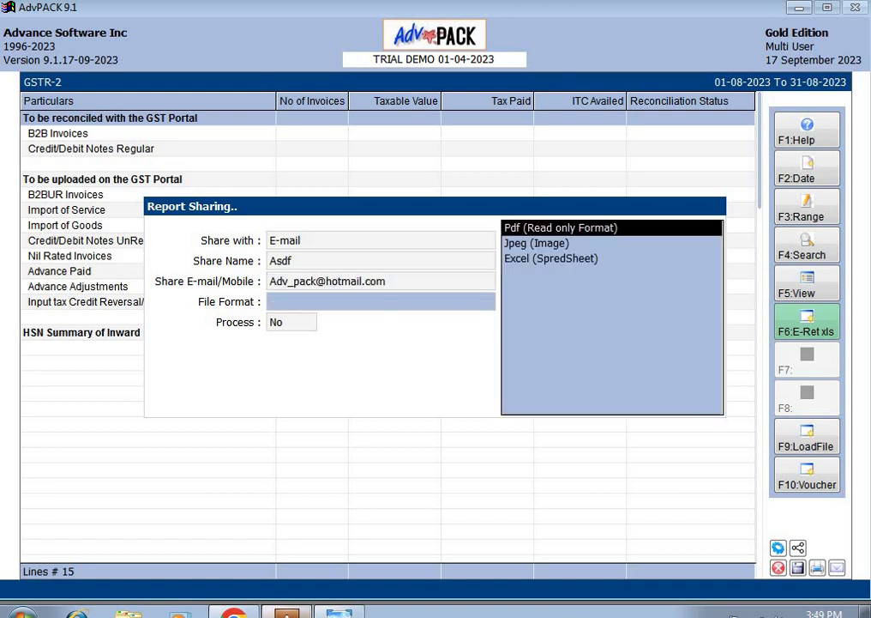
key("Down")
key("Down")
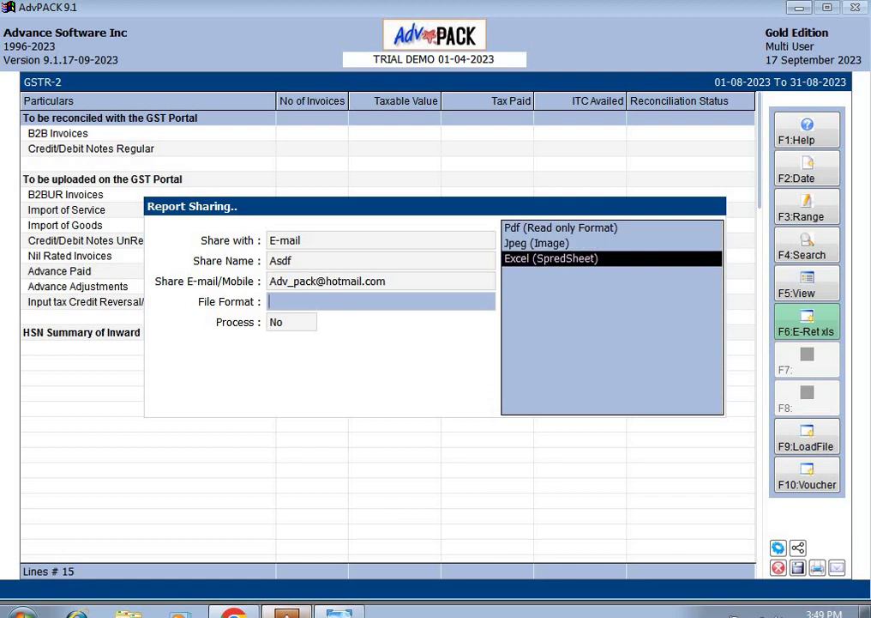
key("Return")
key("y")
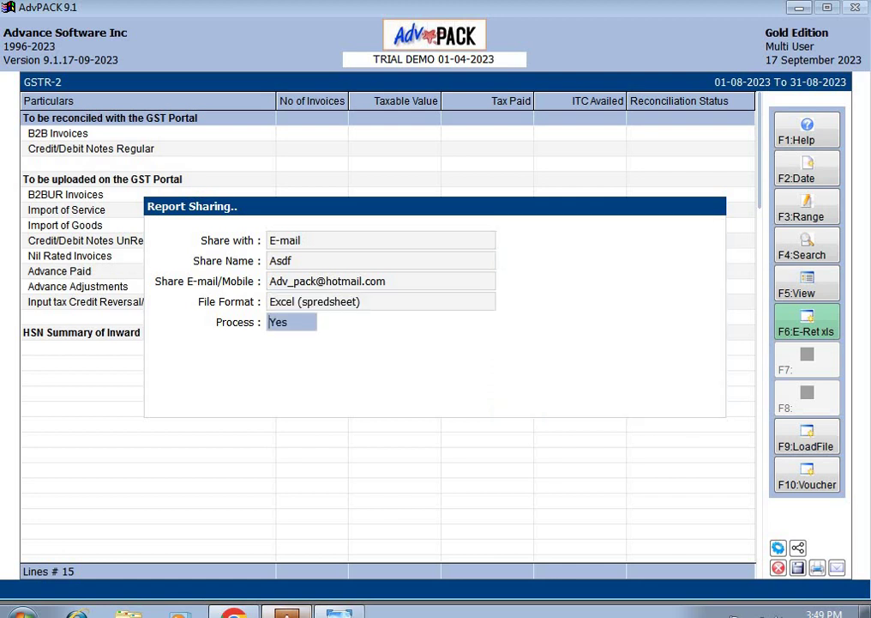
key("Return")
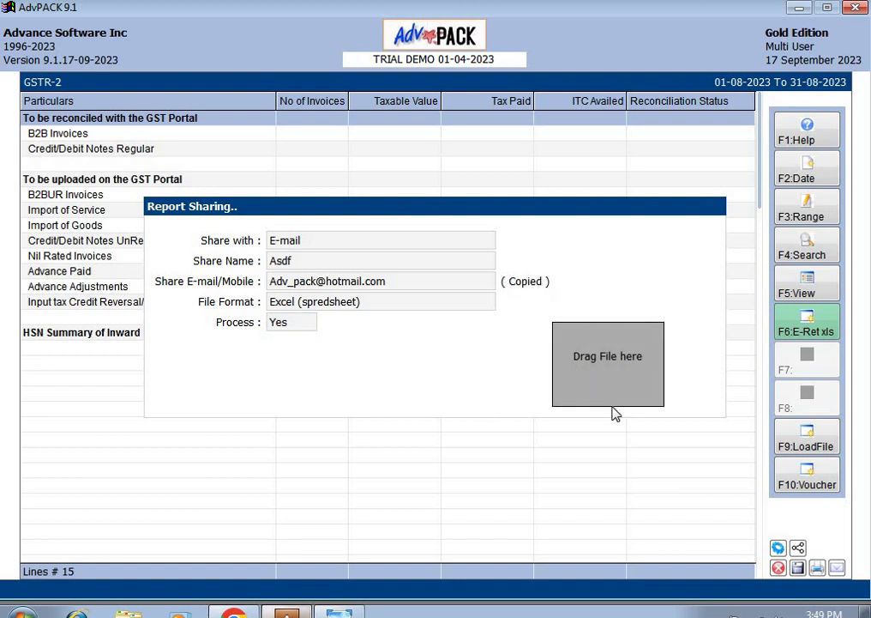
left_click_drag(616, 366, 442, 368)
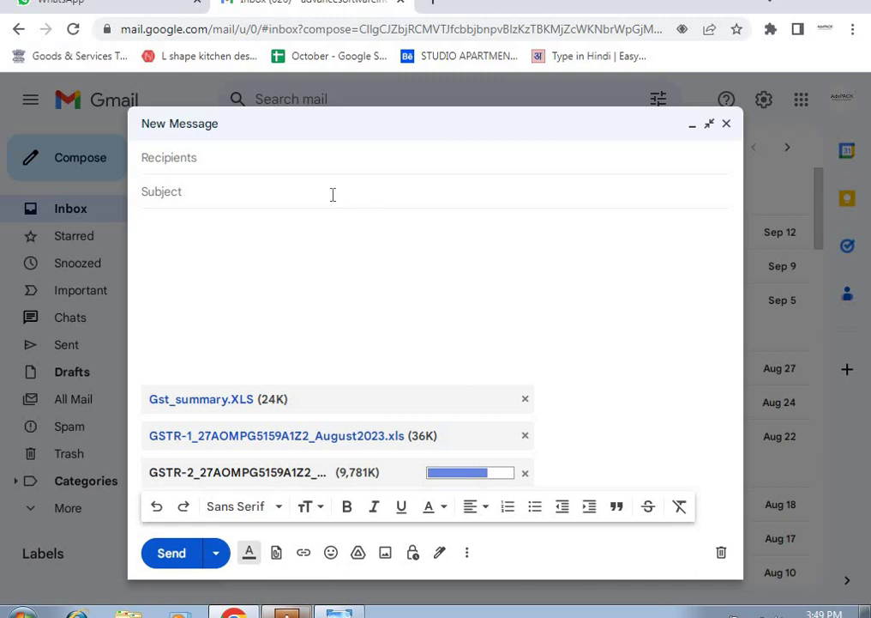
Step: Close the Gmail message holding the three GST attachments, start a blank one, and return to AdvPACK
left_click(234, 152)
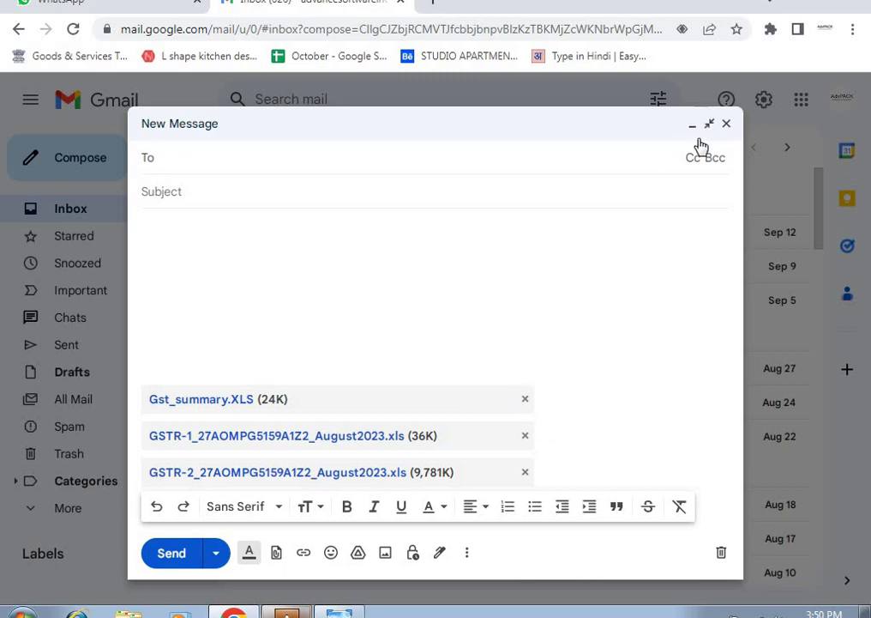
left_click(728, 125)
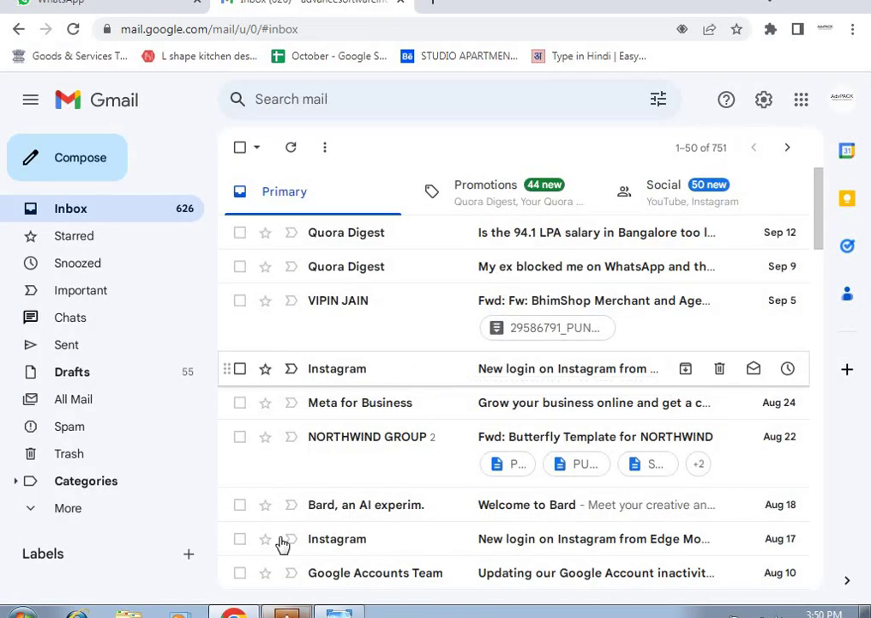
left_click(86, 157)
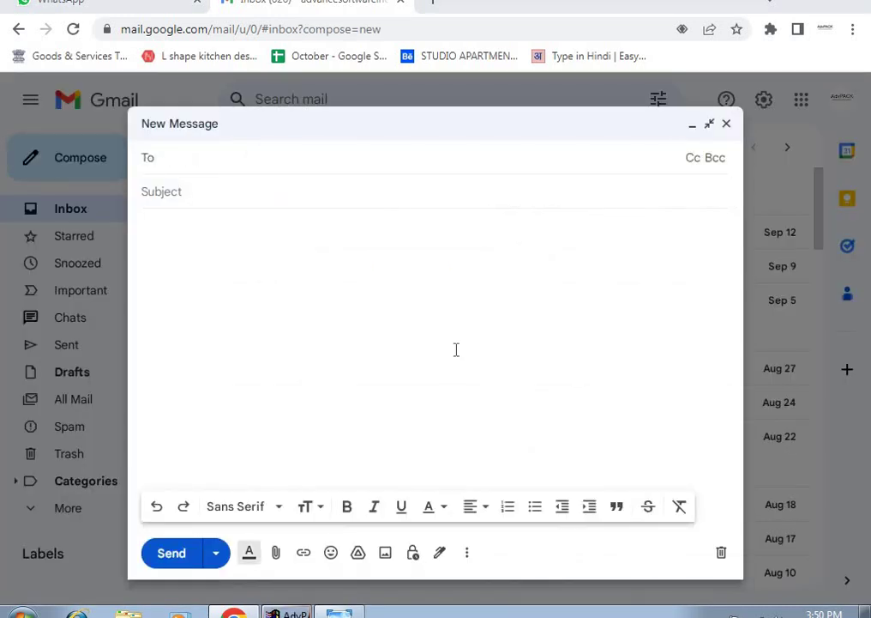
key("alt+Tab")
Step: Close GSTR-2, glance at the Report Share FAQ image, and reopen the GST Summary report
key("Escape")
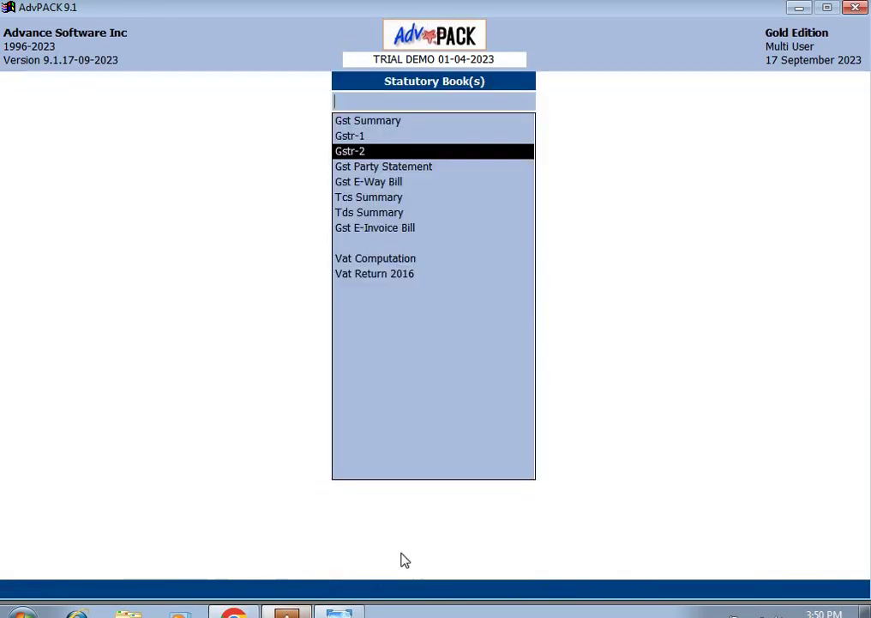
left_click(318, 549)
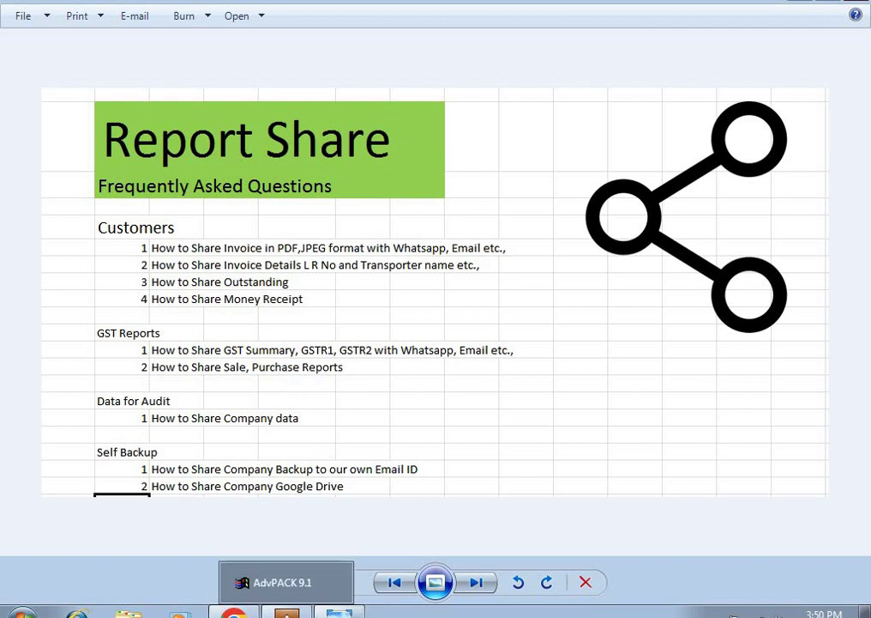
left_click(286, 610)
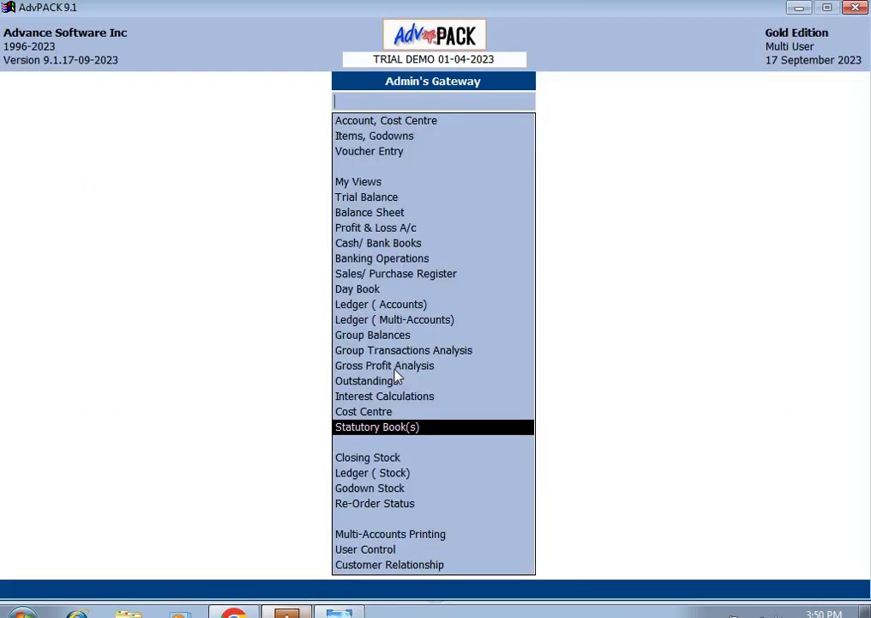
key("Return")
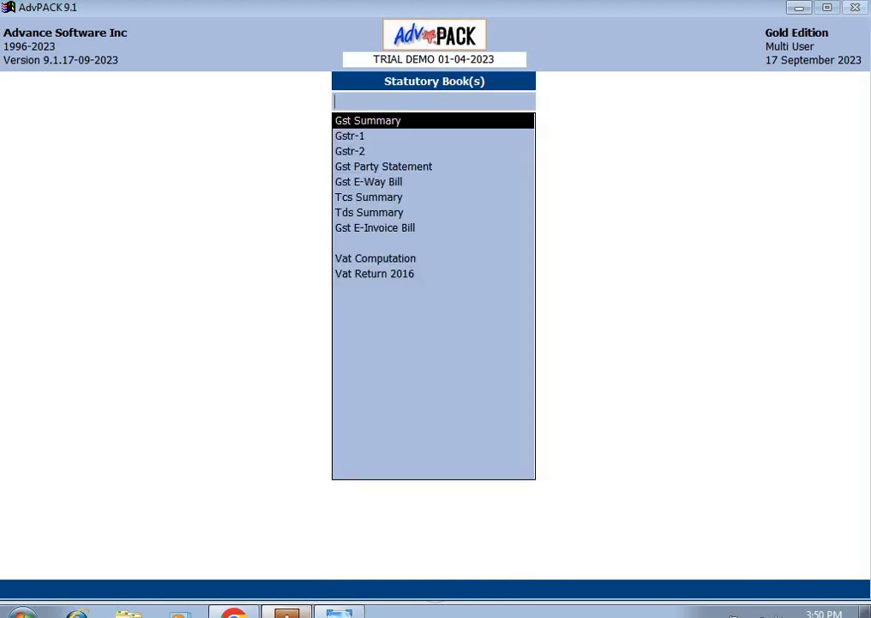
key("Return")
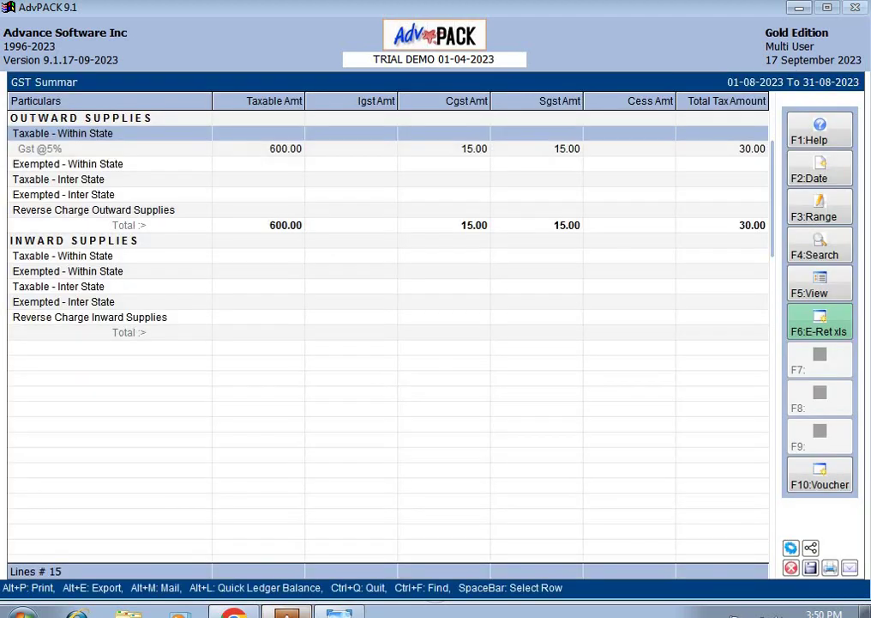
Step: Review the OUTWARD SUPPLIES invoice list with its HSN, quantity and tax columns, then return
key("Up")
key("Return")
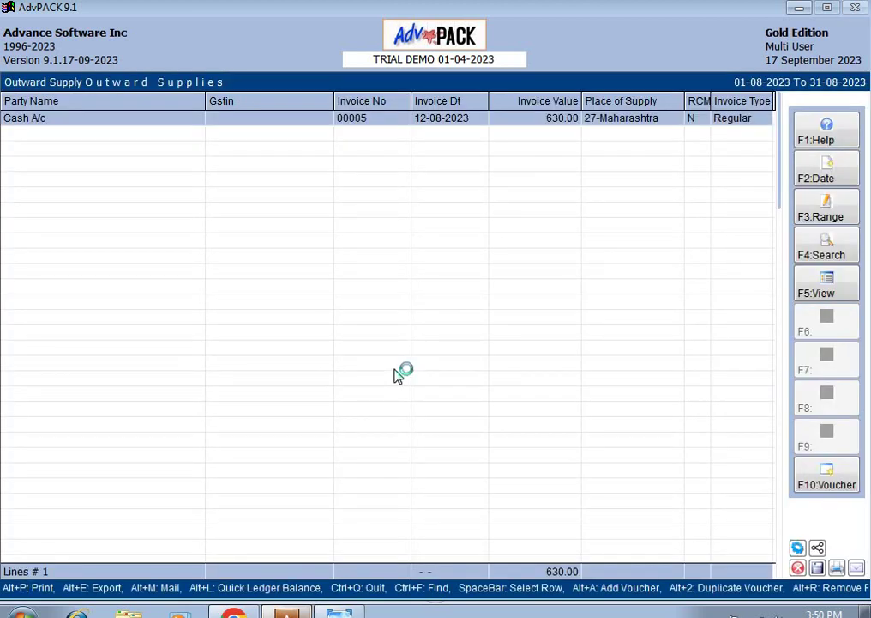
key("Right")
key("Right")
key("Right")
key("Right")
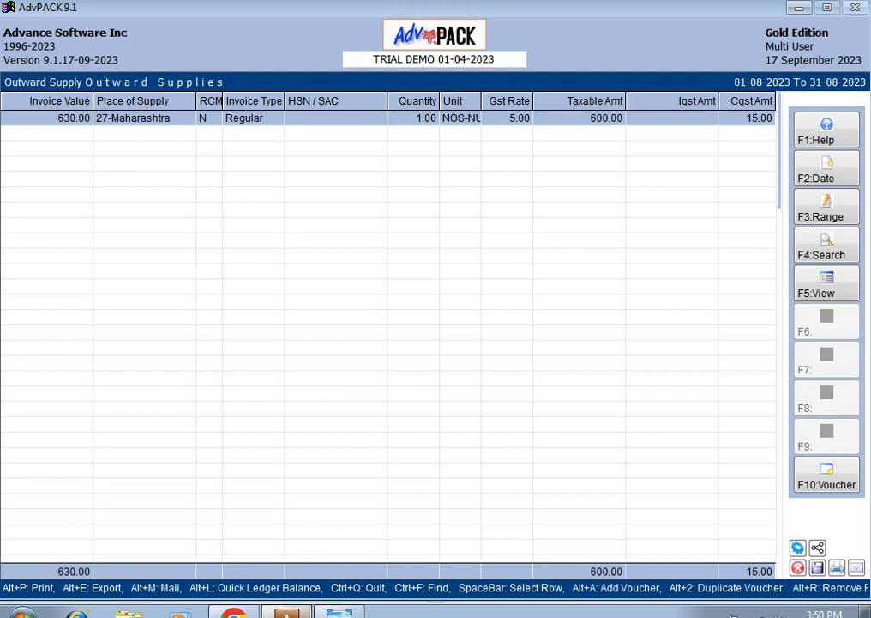
key("Escape")
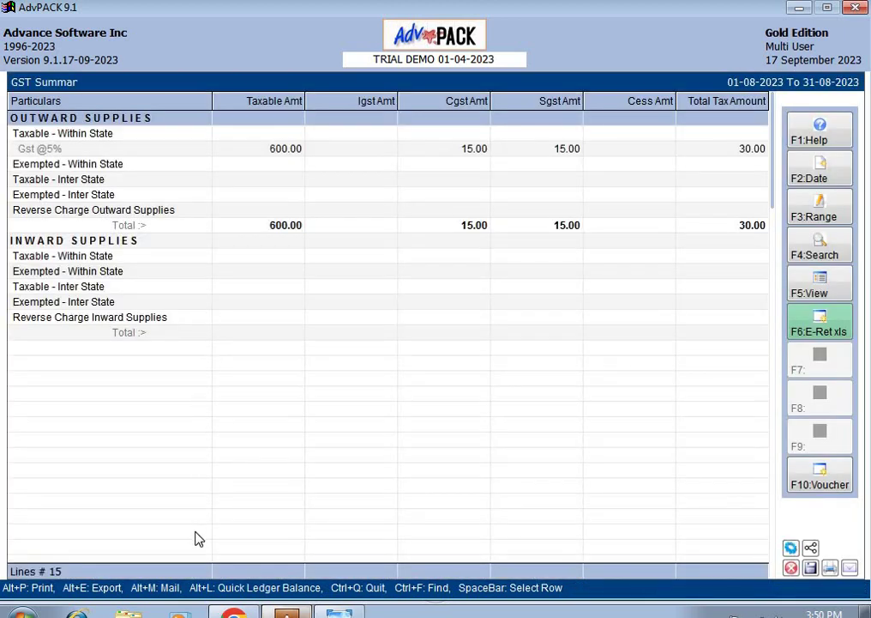
mouse_move(233, 613)
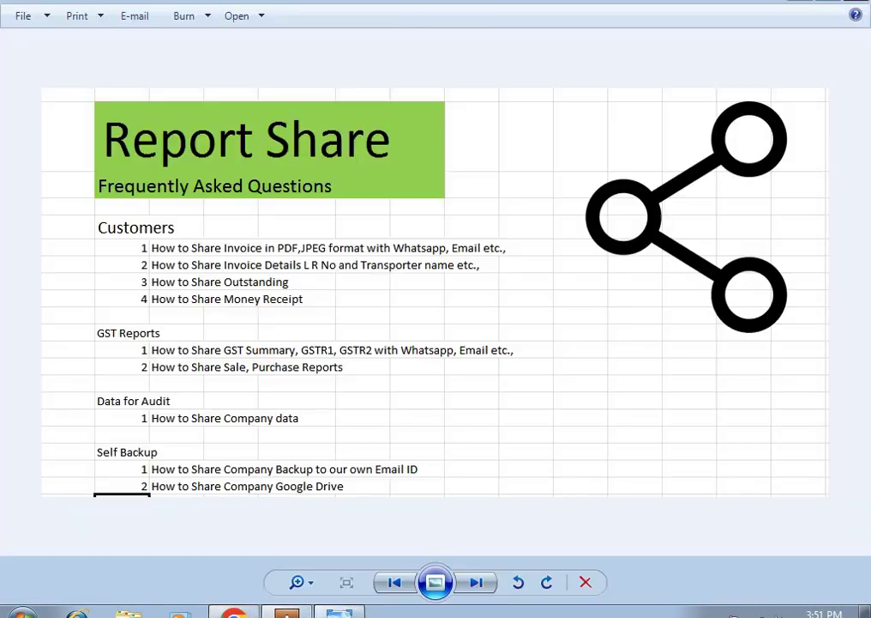
left_click(341, 611)
left_click(286, 613)
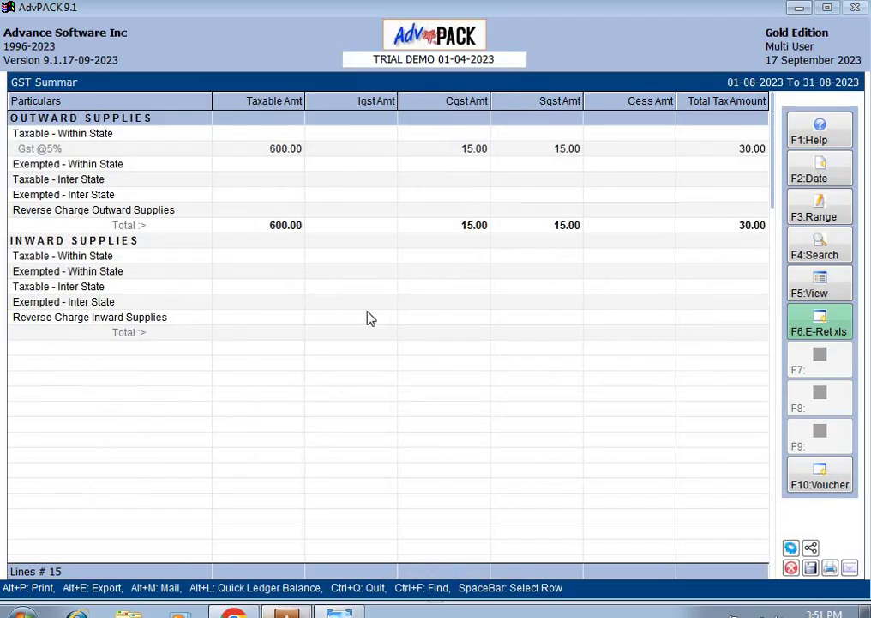
Step: Close the GST Summary and close the TRIAL DEMO company
key("Escape")
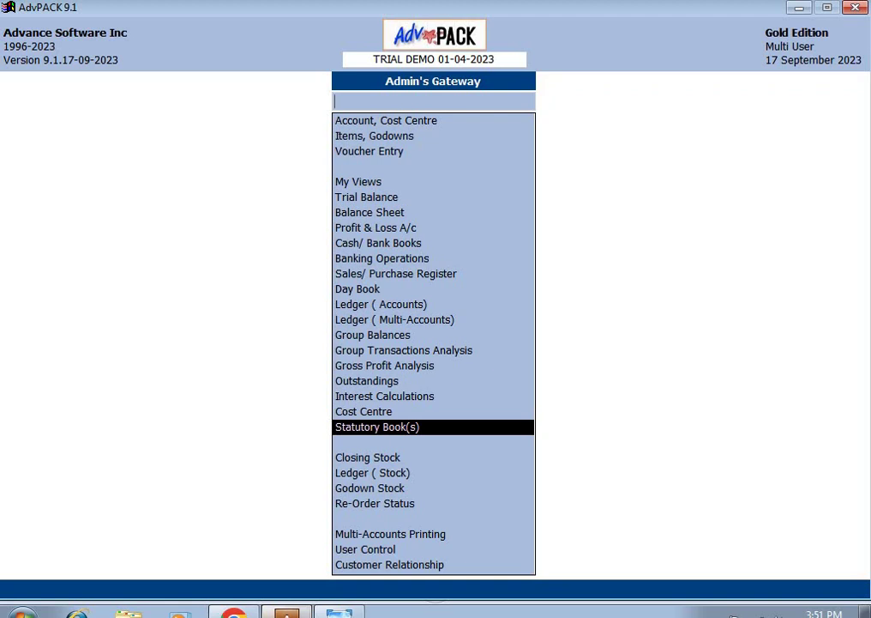
key("Escape")
key("Escape")
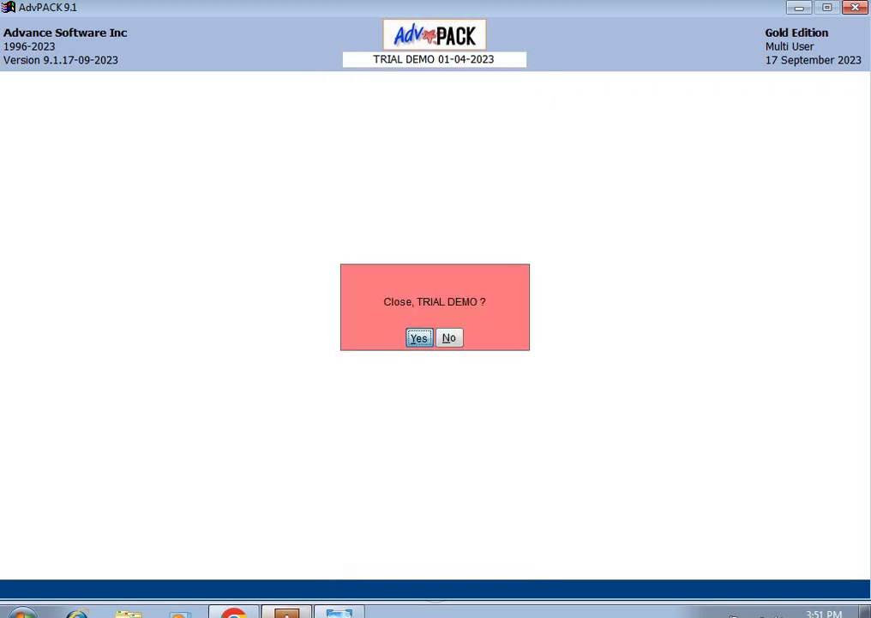
key("Return")
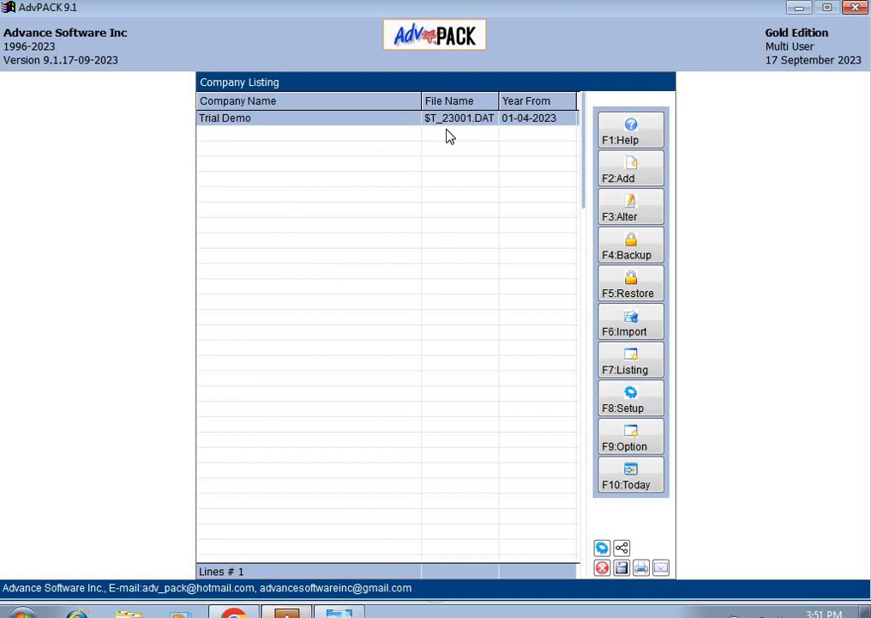
Step: Back up Trial Demo to the Share drive and drag the backup file out to Gmail
left_click(629, 251)
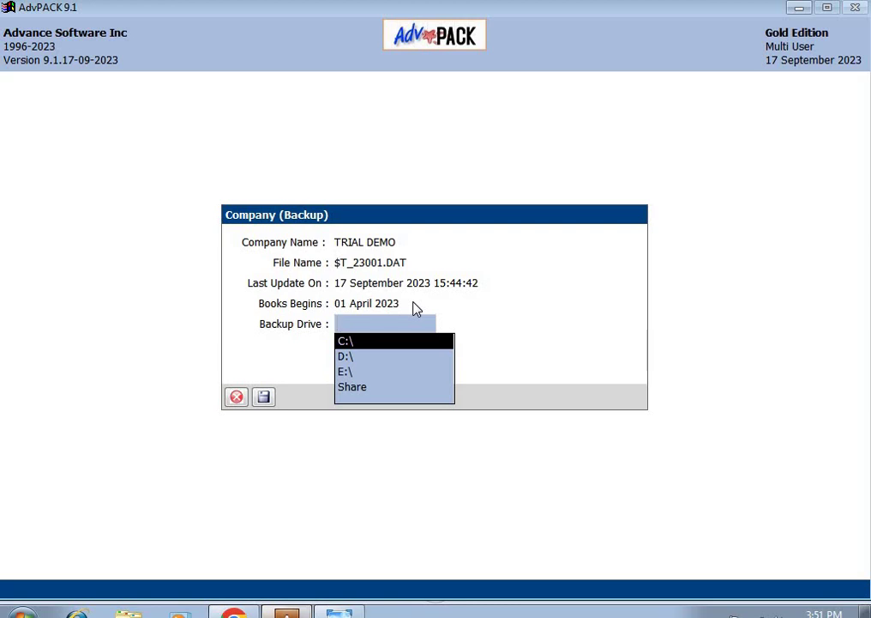
key("Down")
key("Down")
key("Down")
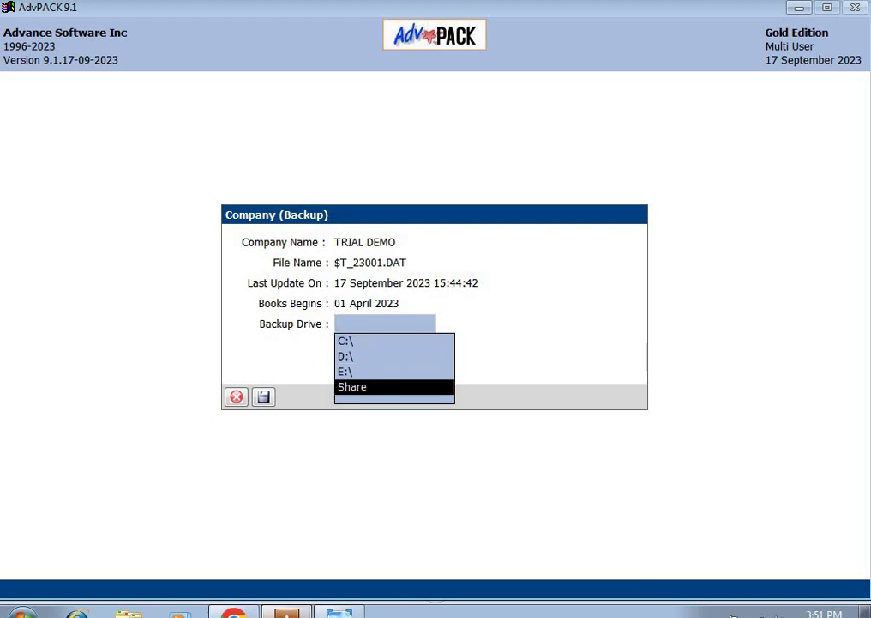
key("Return")
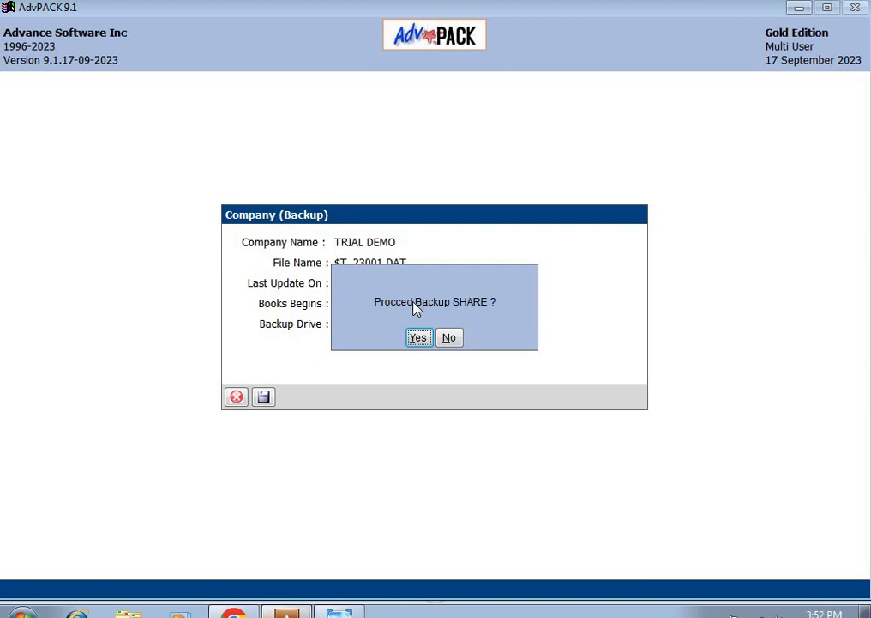
key("Return")
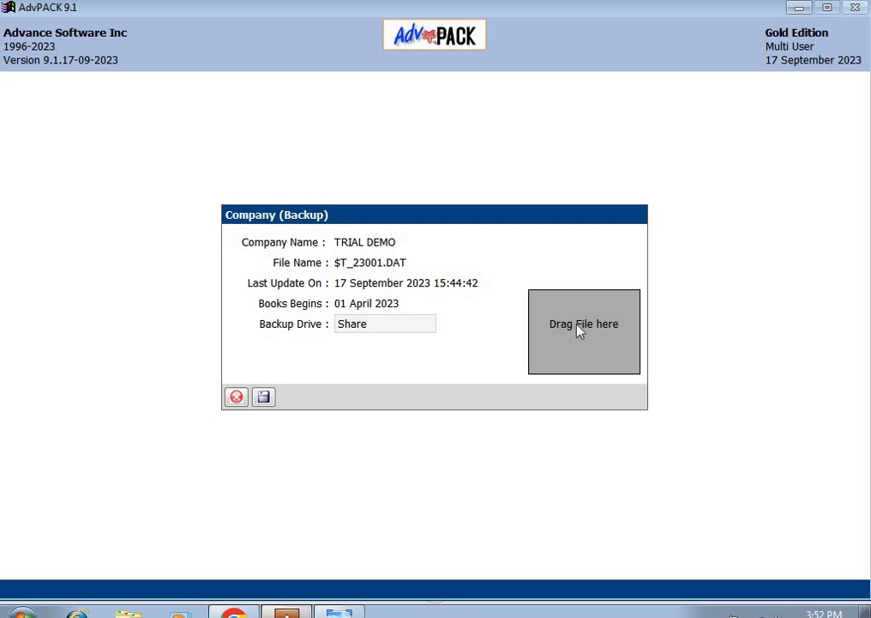
left_click_drag(578, 326, 255, 332)
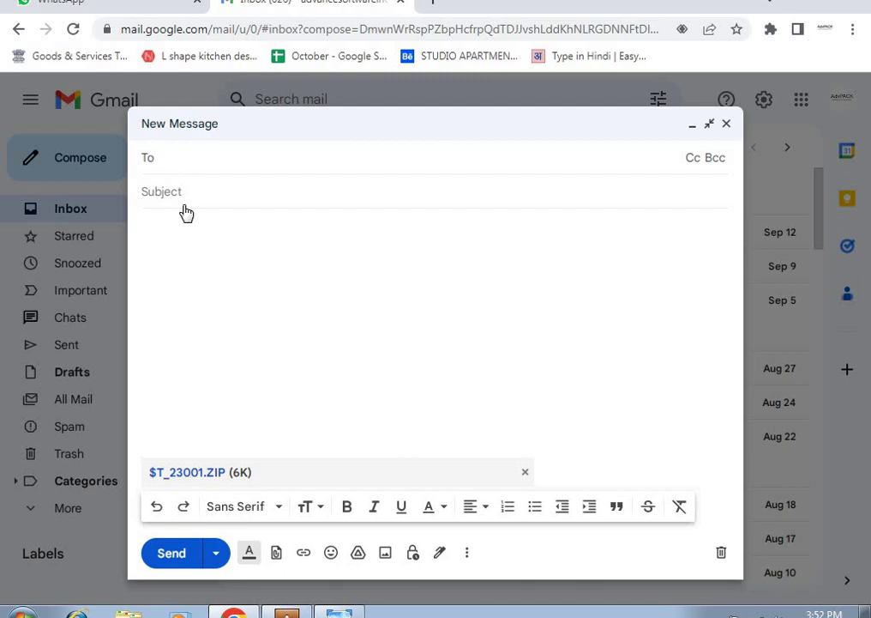
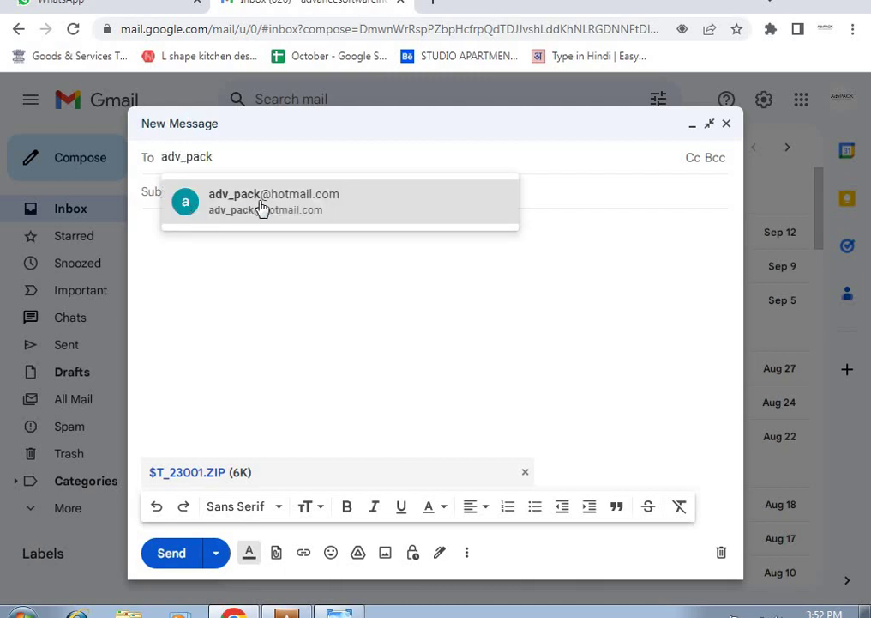
Step: Address the $T_23001.ZIP message to the suggested recipient, subject 'Advance Software Year 23-24', and save it as draft
left_click(263, 209)
left_click(192, 208)
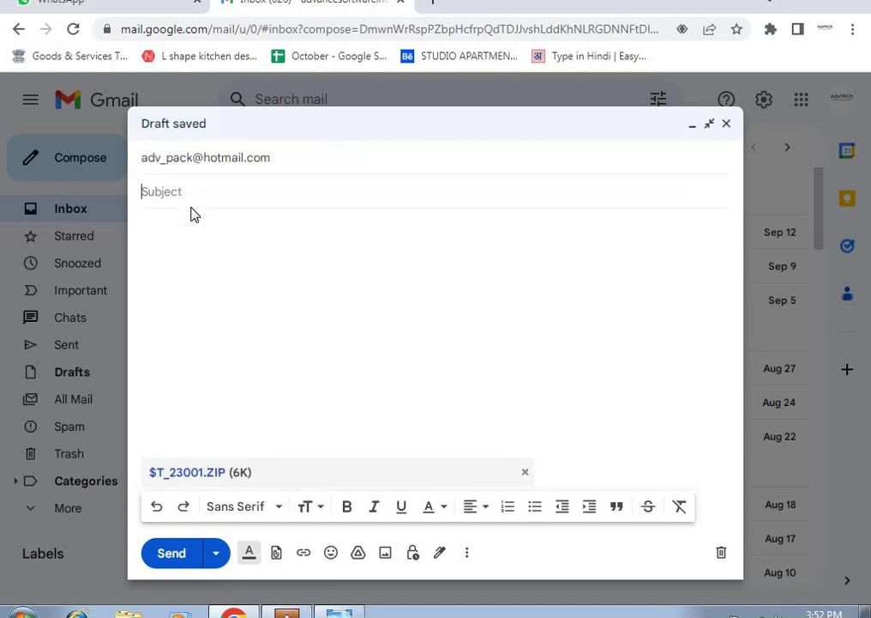
type("Advance")
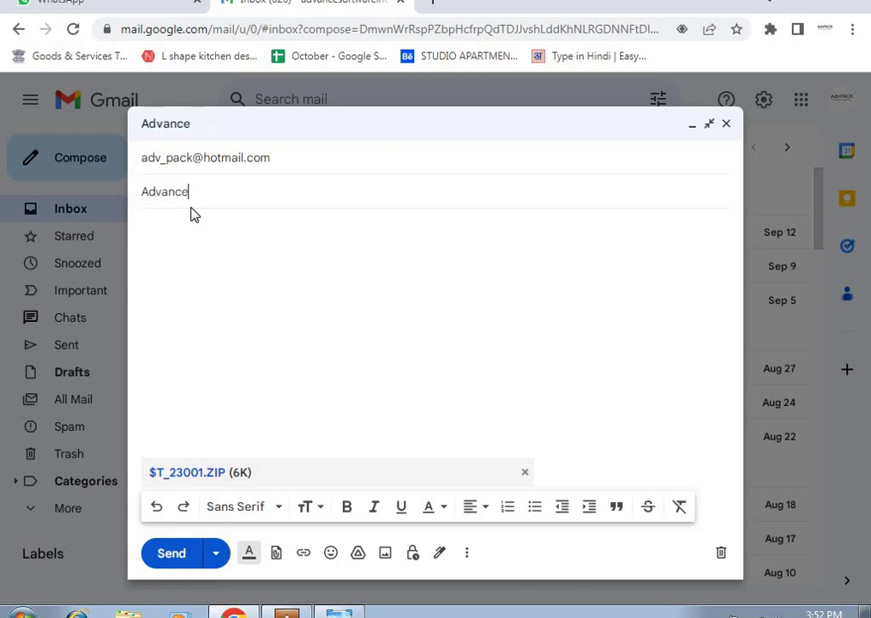
type(" Software Year 23-24")
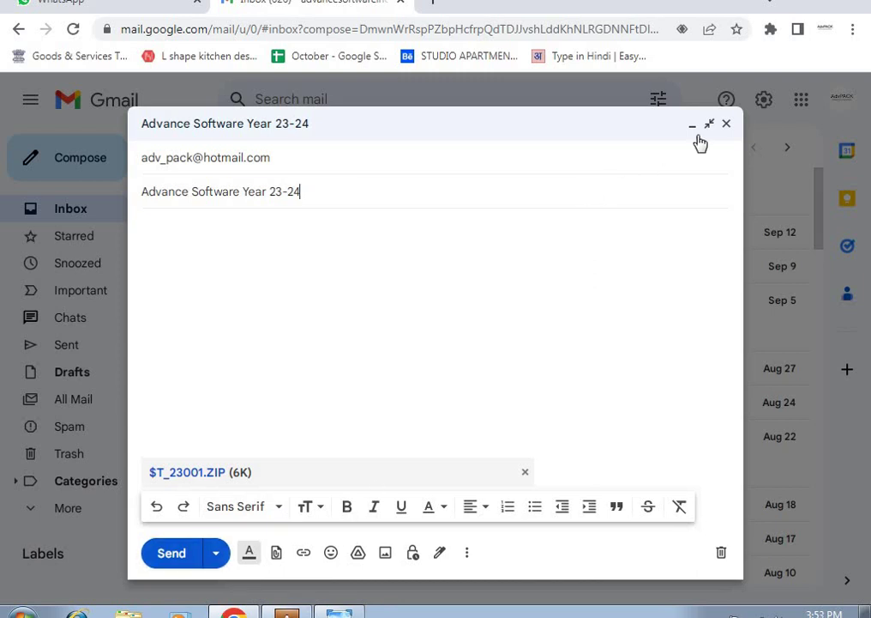
left_click(726, 125)
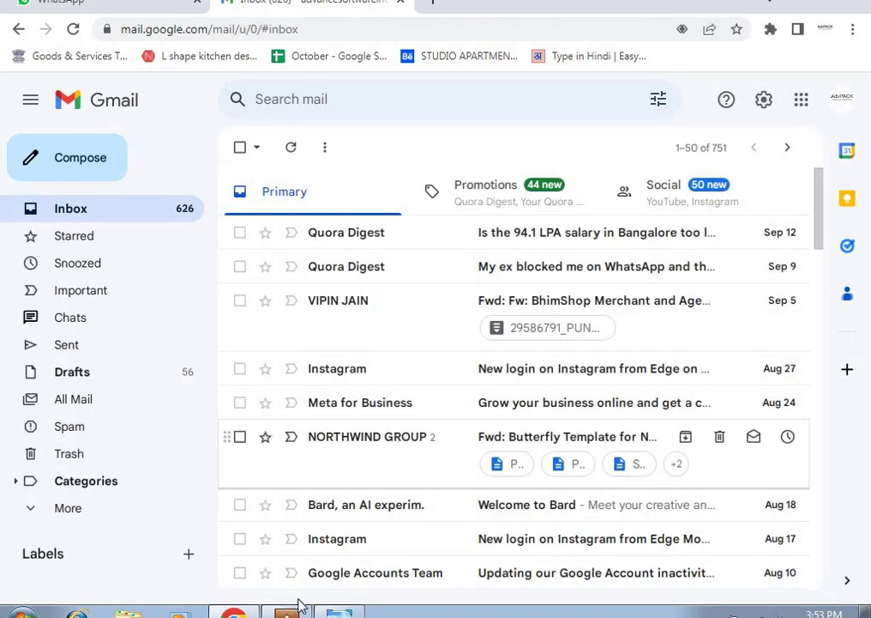
Step: Switch back to AdvPACK, viewing the Report Share FAQ image on the way
key("alt+Tab")
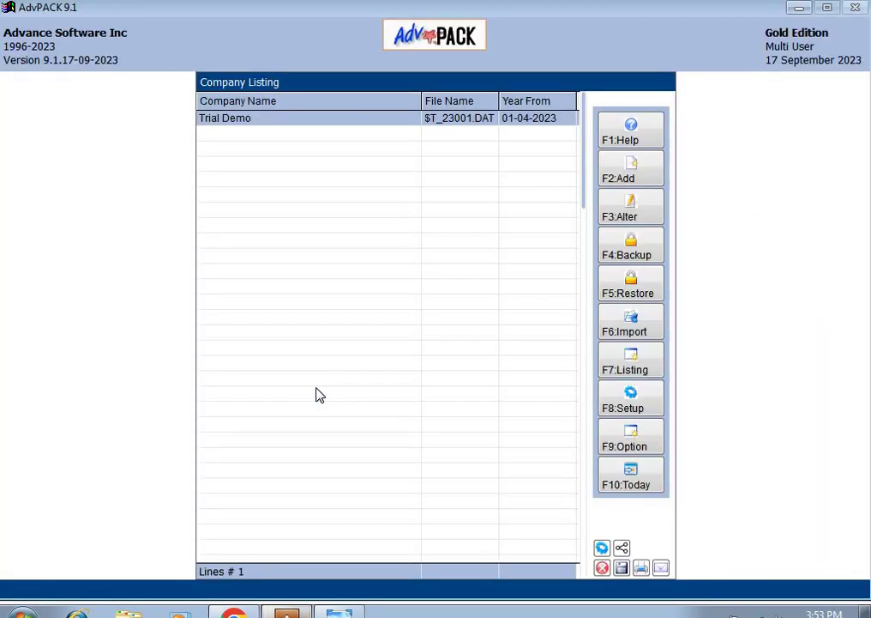
left_click(339, 613)
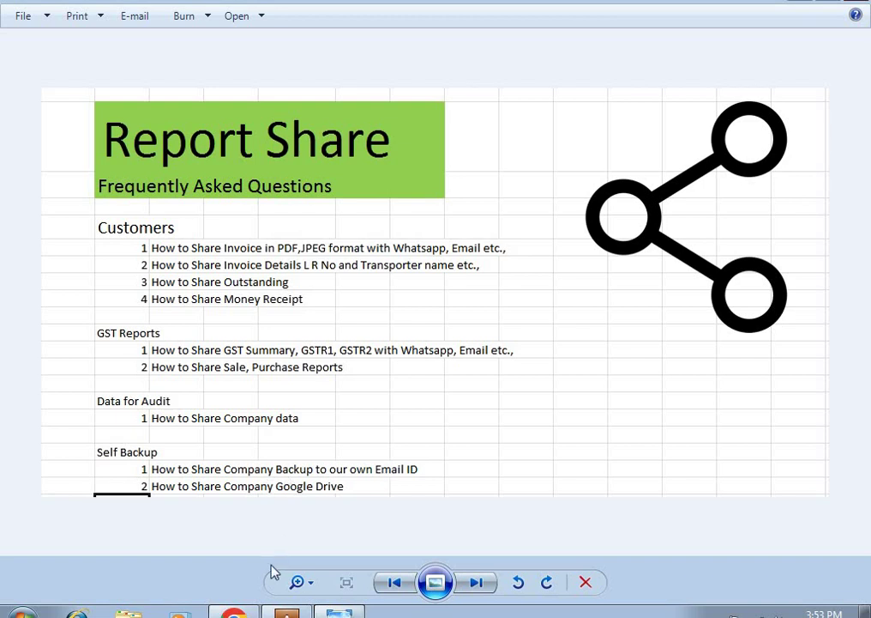
mouse_move(234, 612)
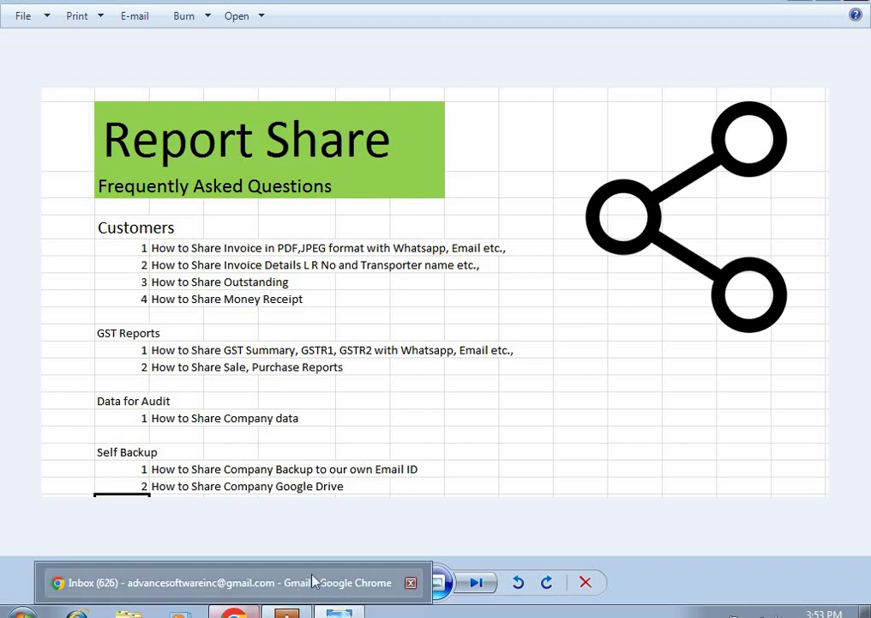
left_click(286, 613)
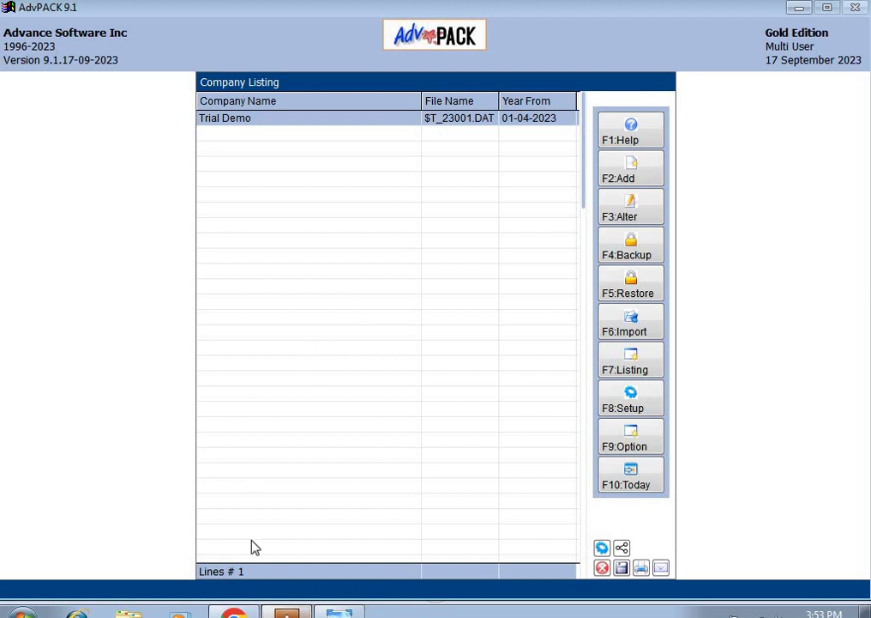
Step: Back up Trial Demo to Share again and drag $T_23001.ZIP onto Gmail's Compose button
key("Return")
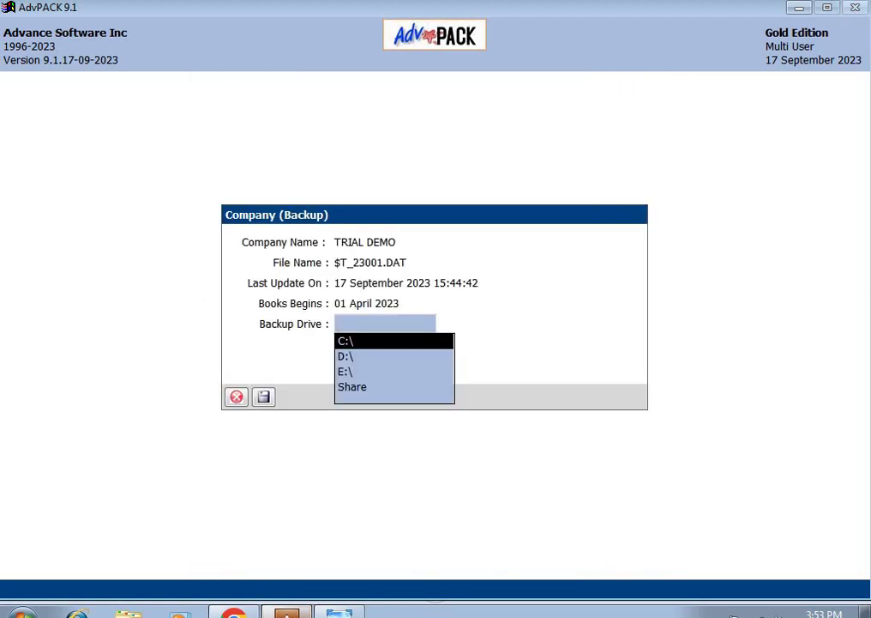
left_click(351, 387)
key("Return")
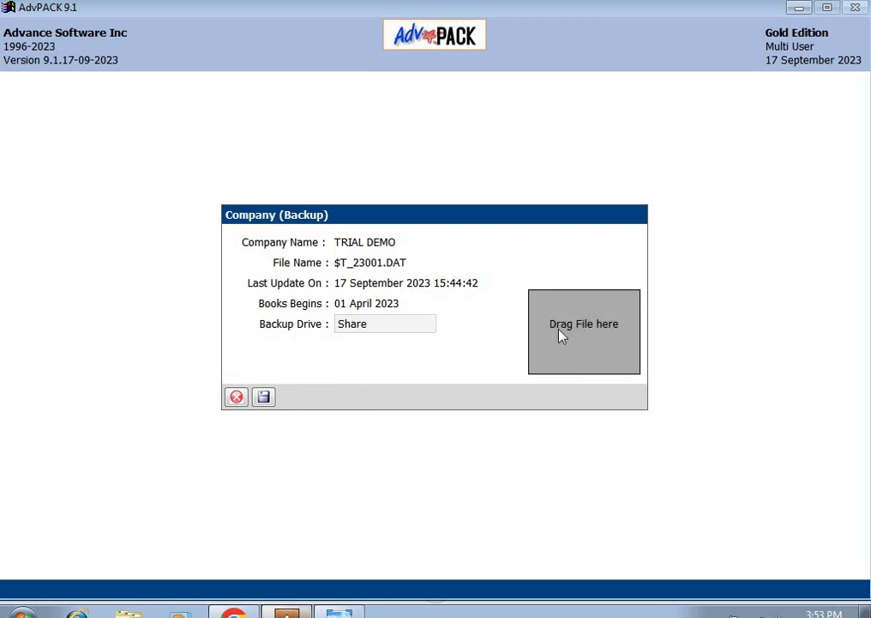
left_click_drag(354, 458, 237, 614)
left_click_drag(266, 550, 90, 171)
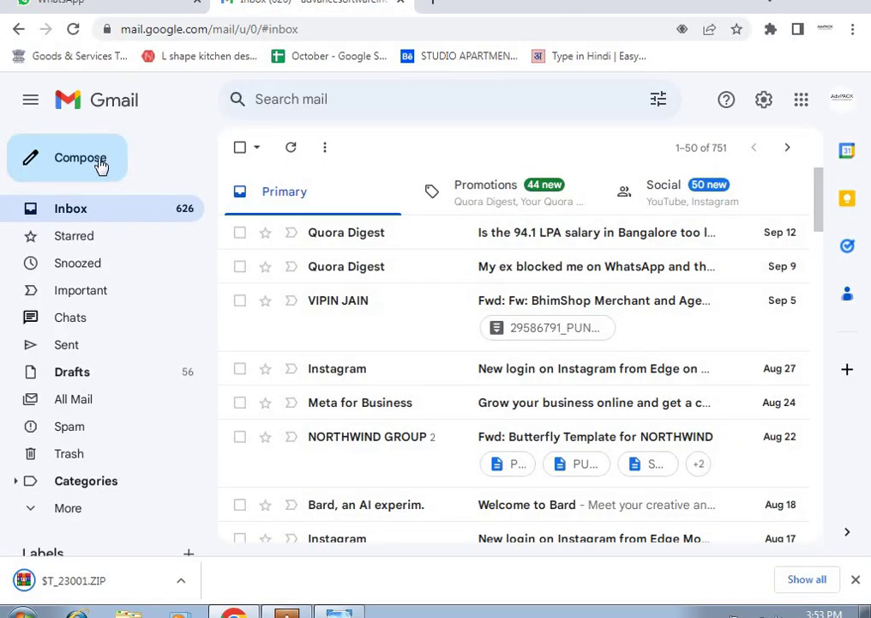
Step: Start a new Gmail message and attach the Trial Demo backup $T_23001.ZIP shared from AdvPACK
left_click(100, 163)
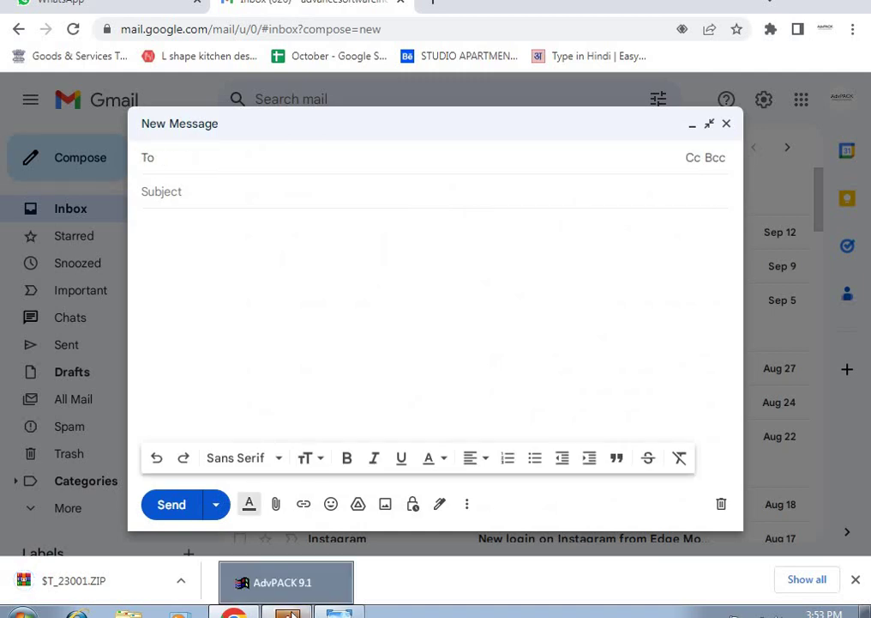
left_click(293, 614)
key("Return")
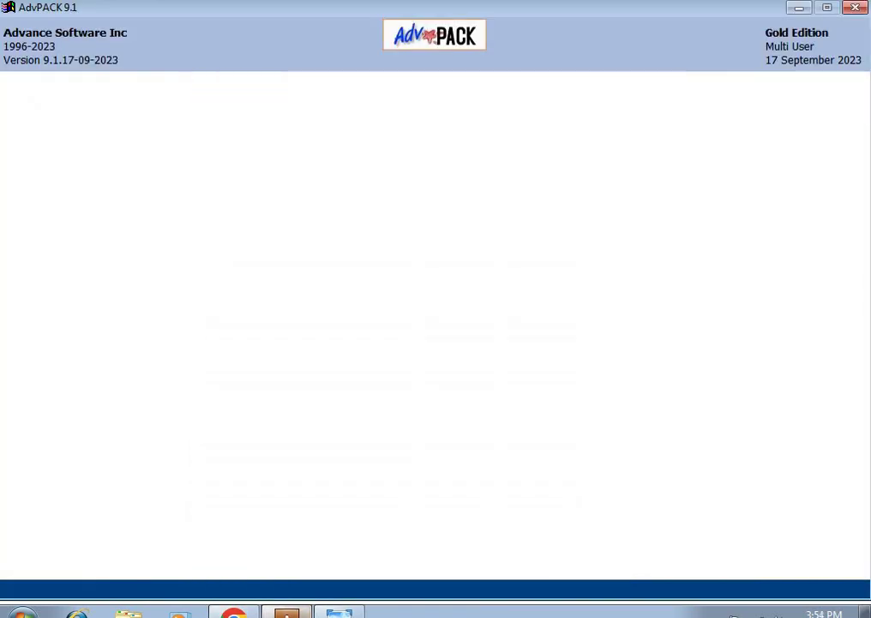
key("Down")
key("Down")
key("Down")
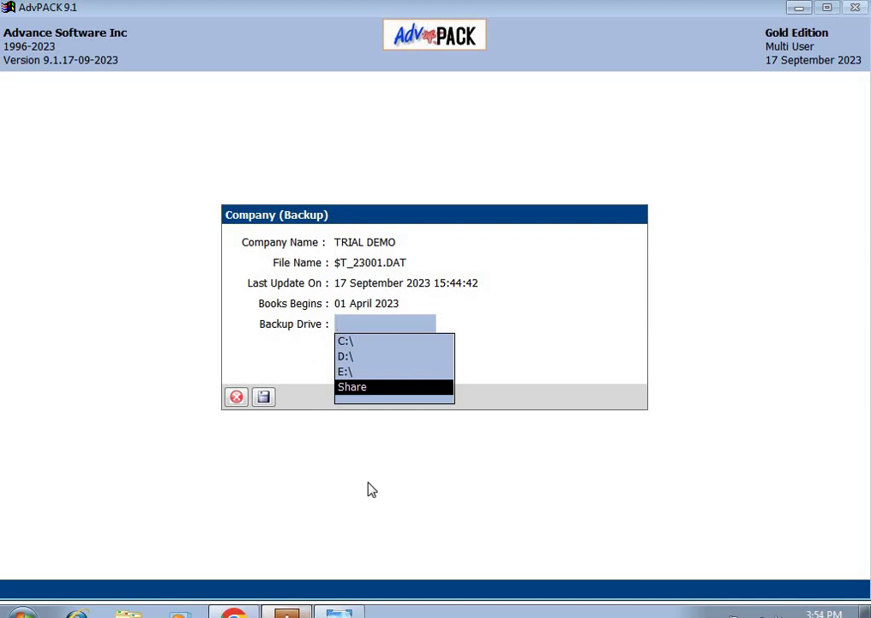
key("Return")
key("Return")
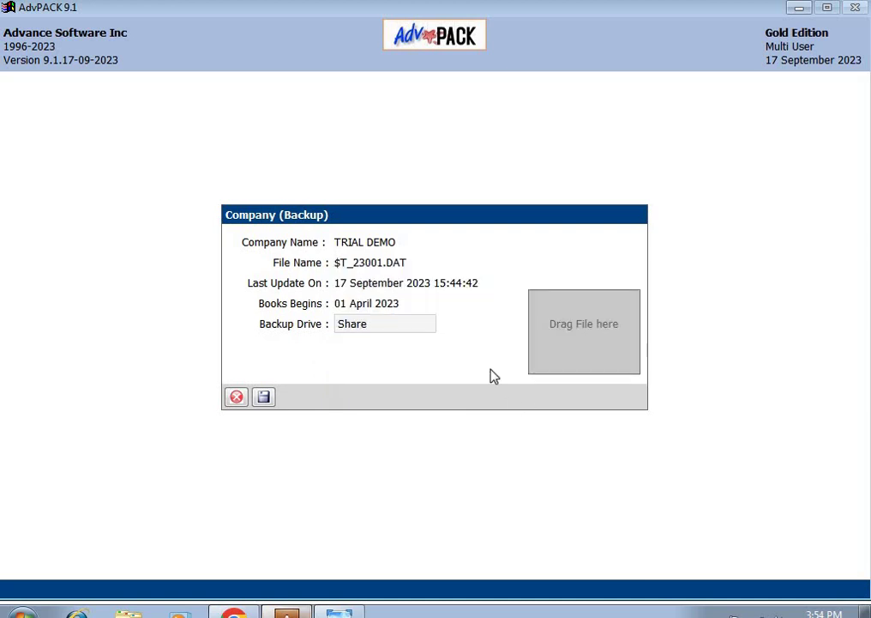
left_click_drag(568, 372, 423, 325)
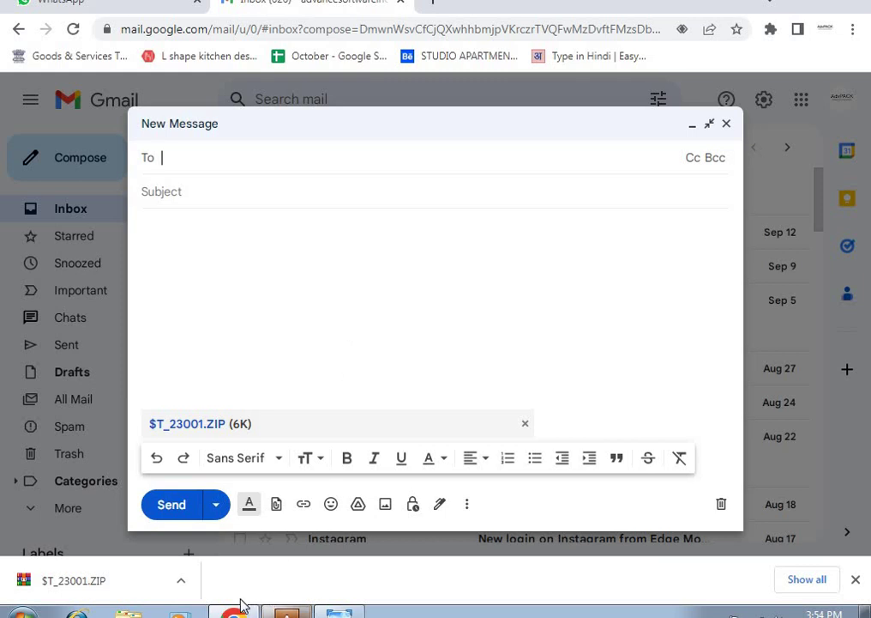
Step: Glance at the Report Share FAQ image, then close the backup message to show the Gmail inbox
left_click(339, 612)
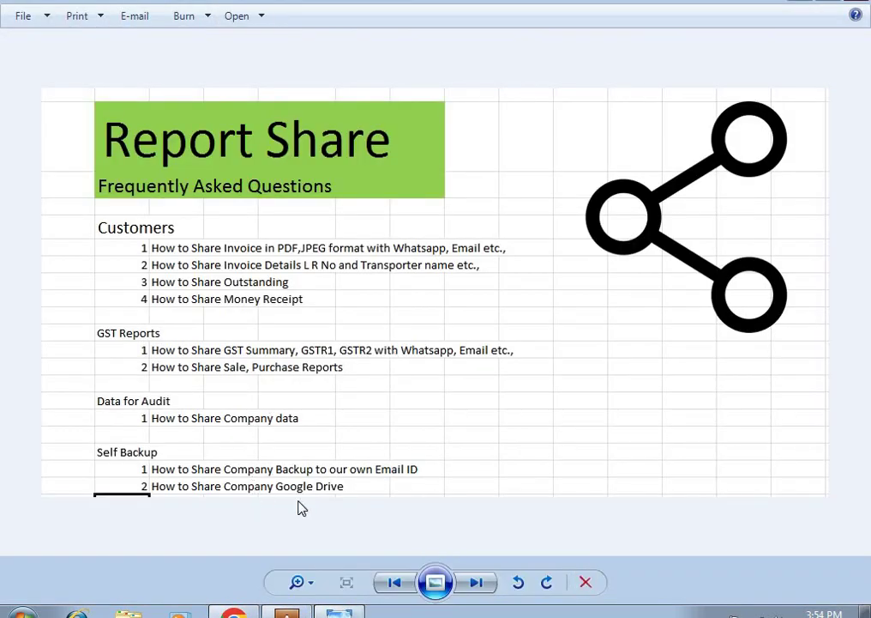
mouse_move(287, 612)
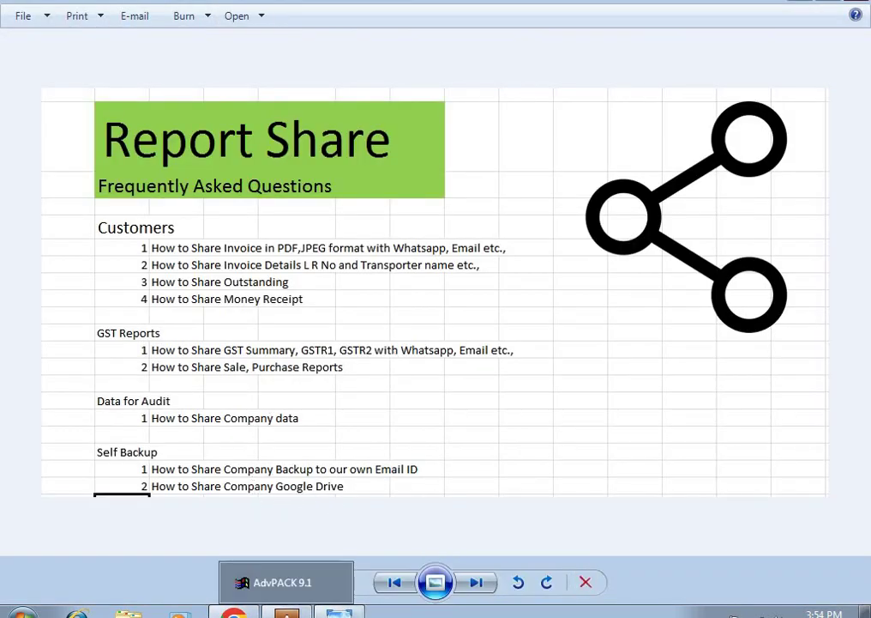
left_click(235, 612)
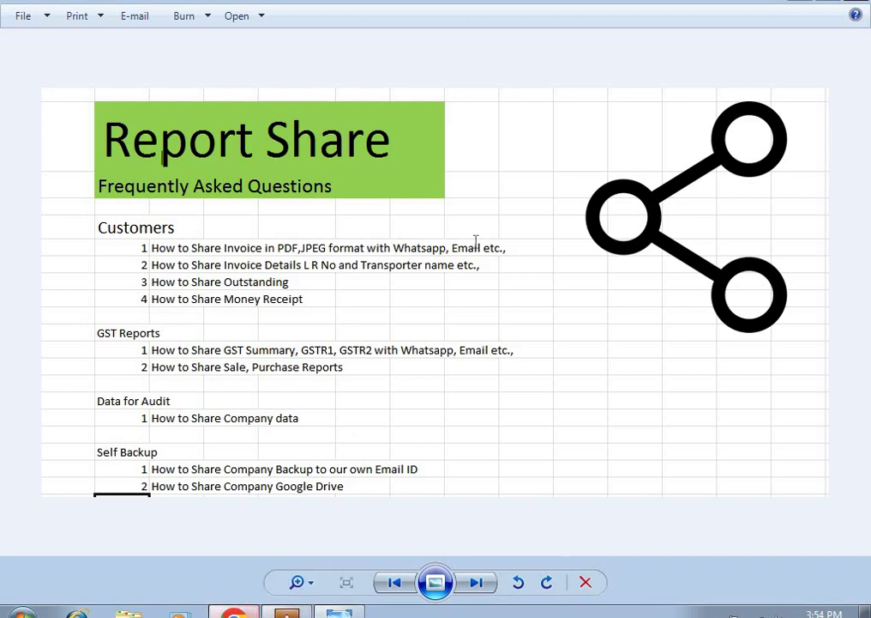
left_click(726, 124)
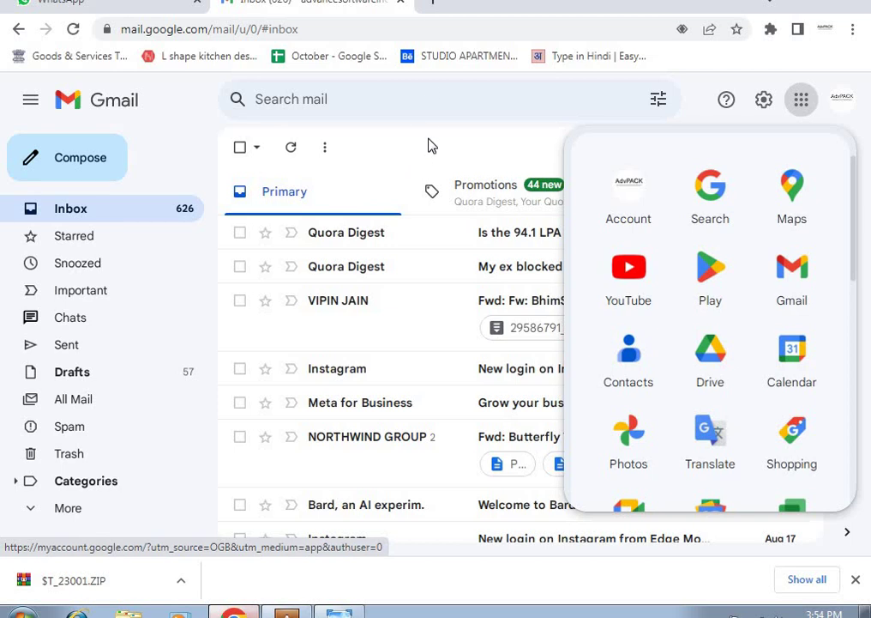
key("Escape")
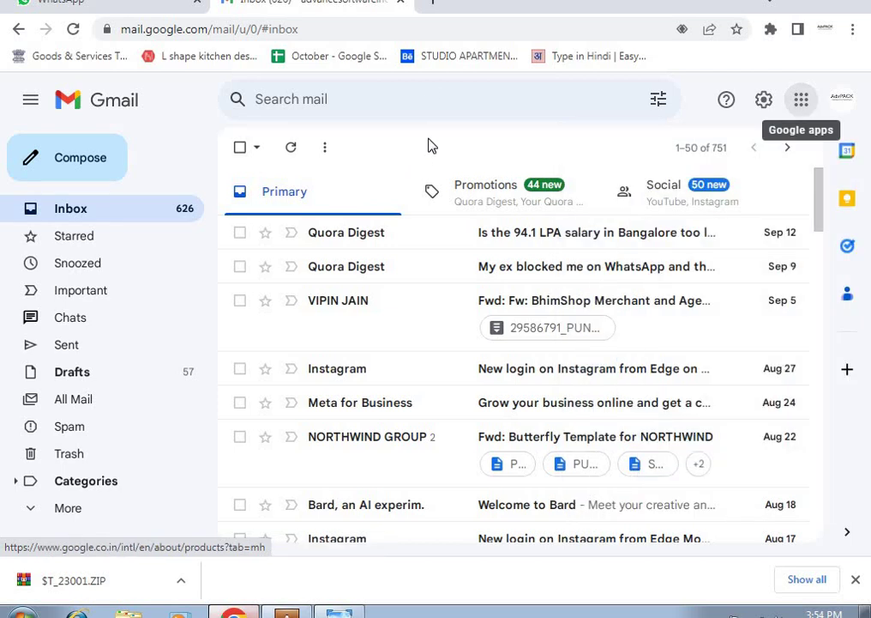